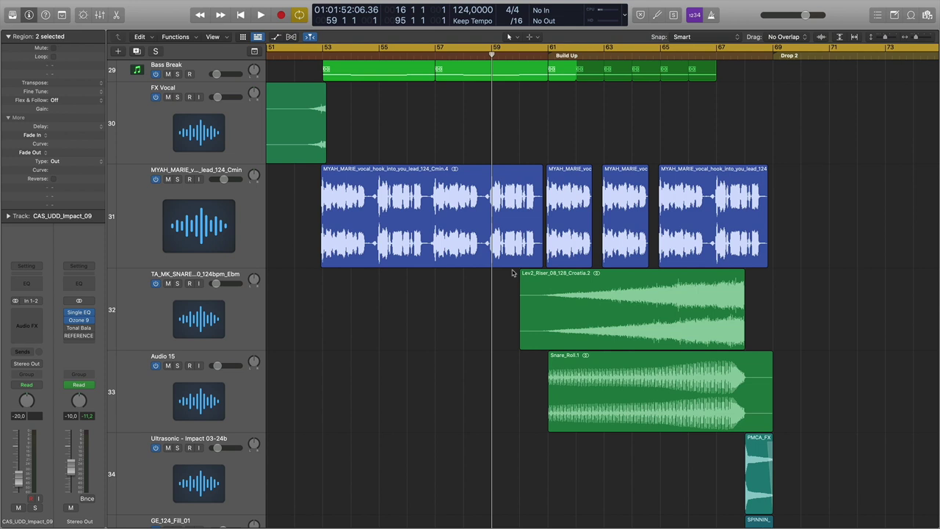
Play the song from bar 59 through the build-up into Drop 2 while looking over the arrangement's tracks.
{"action": "scroll", "coordinate": [512, 272], "scroll_direction": "right", "scroll_amount": 5}
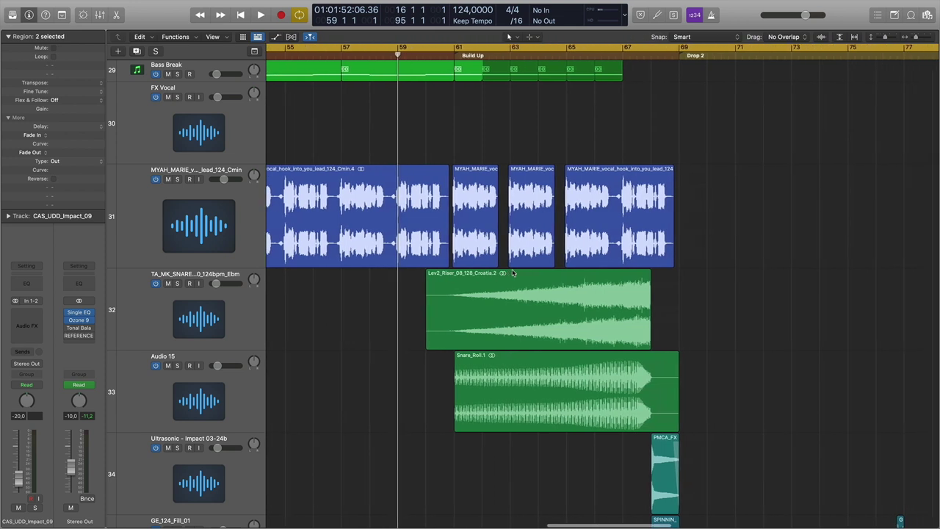
{"action": "key", "text": "space"}
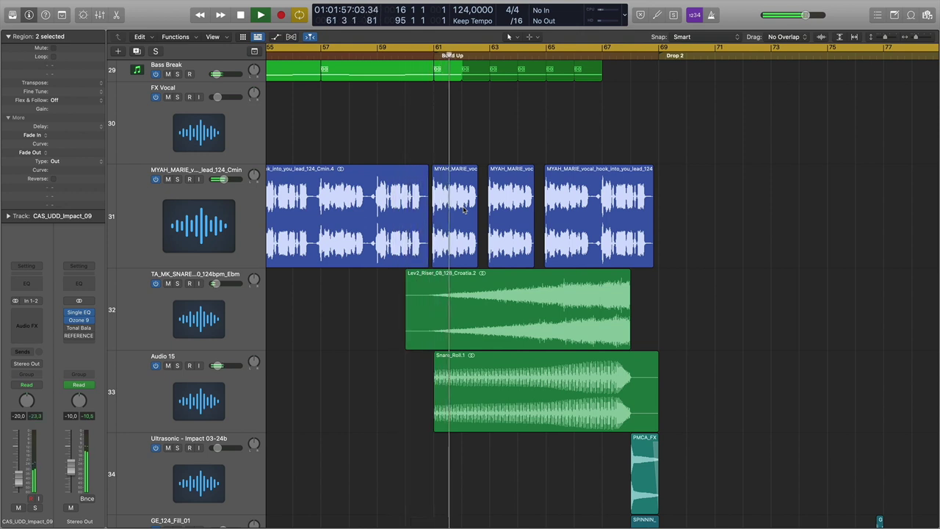
{"action": "scroll", "coordinate": [470, 220], "scroll_direction": "up", "scroll_amount": 10}
{"action": "scroll", "coordinate": [478, 233], "scroll_direction": "up", "scroll_amount": 10}
{"action": "scroll", "coordinate": [478, 233], "scroll_direction": "down", "scroll_amount": 12}
{"action": "scroll", "coordinate": [479, 234], "scroll_direction": "down", "scroll_amount": 15}
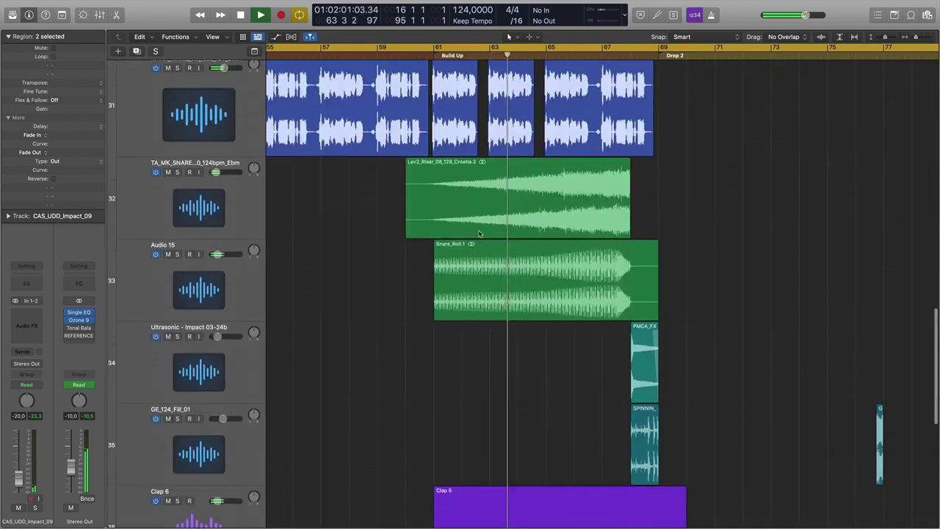
{"action": "scroll", "coordinate": [474, 241], "scroll_direction": "up", "scroll_amount": 15}
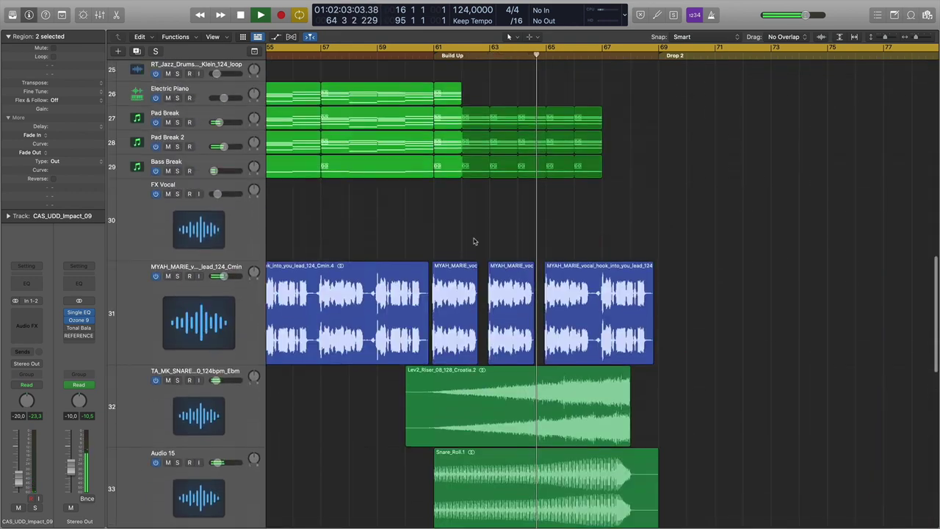
{"action": "scroll", "coordinate": [474, 242], "scroll_direction": "up", "scroll_amount": 8}
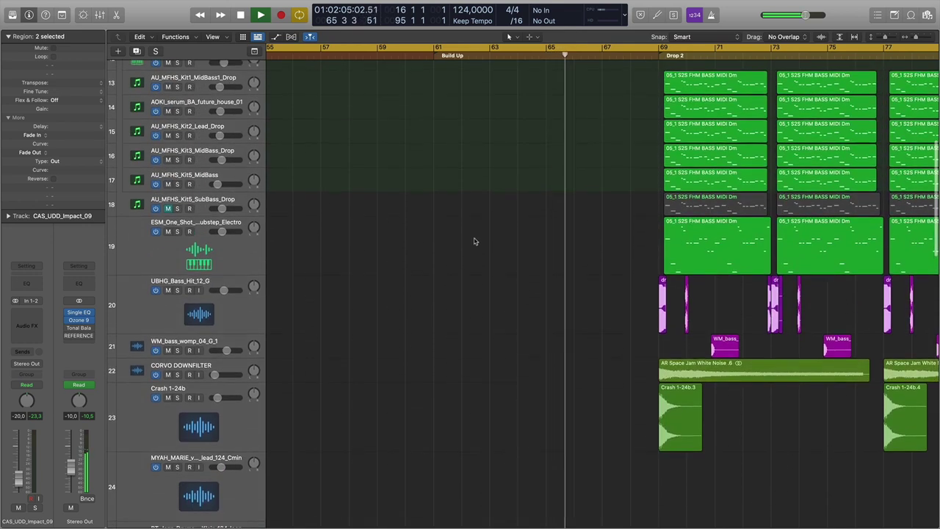
{"action": "scroll", "coordinate": [474, 242], "scroll_direction": "up", "scroll_amount": 5}
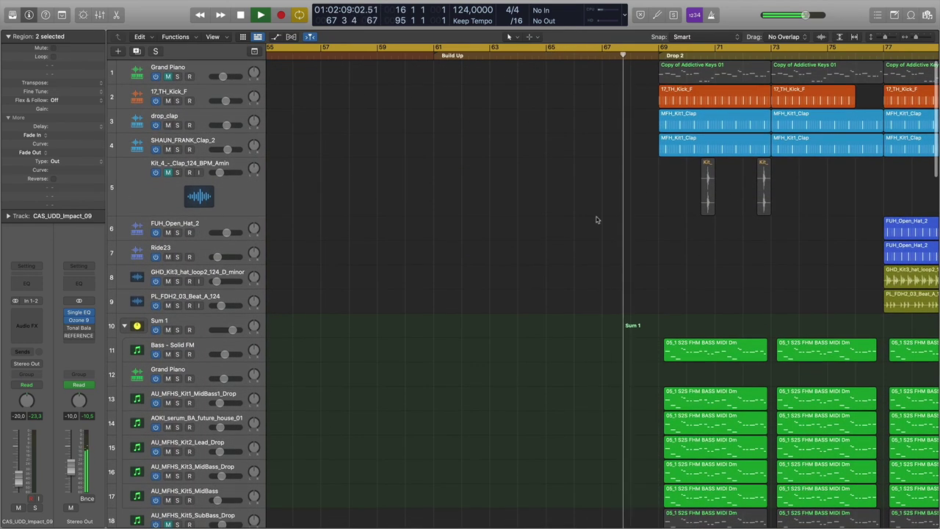
{"action": "scroll", "coordinate": [595, 220], "scroll_direction": "down", "scroll_amount": 4}
{"action": "scroll", "coordinate": [596, 220], "scroll_direction": "down", "scroll_amount": 3}
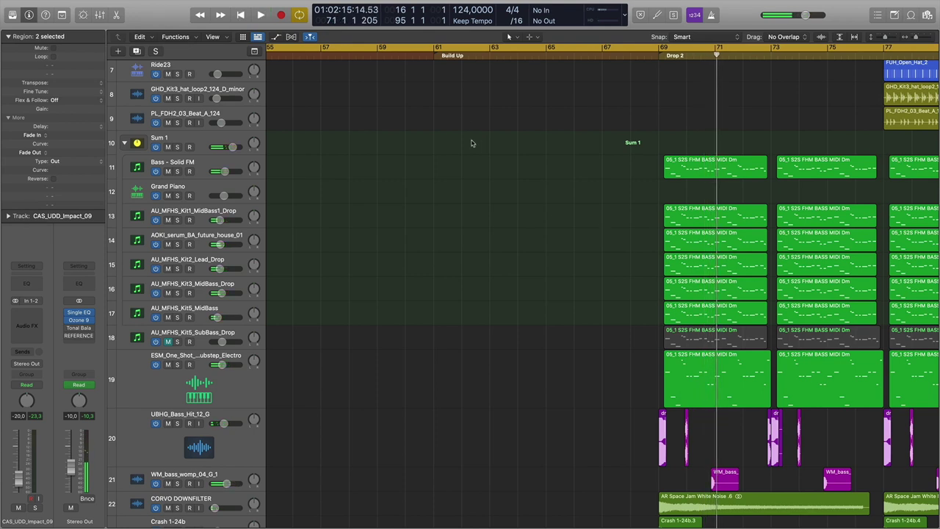
Set the playhead back to bar 59 and look over the breakdown, build-up and Drop 2 regions.
{"action": "left_click", "coordinate": [434, 56]}
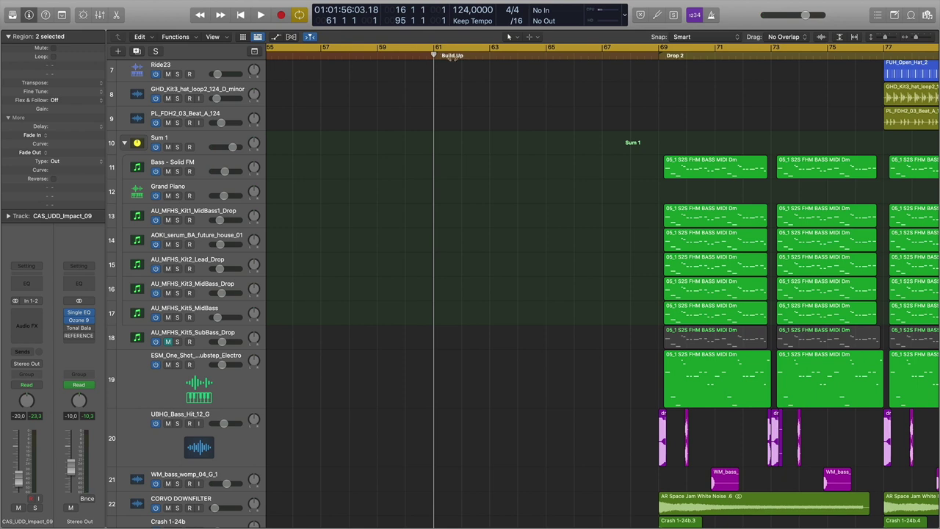
{"action": "left_click", "coordinate": [377, 56]}
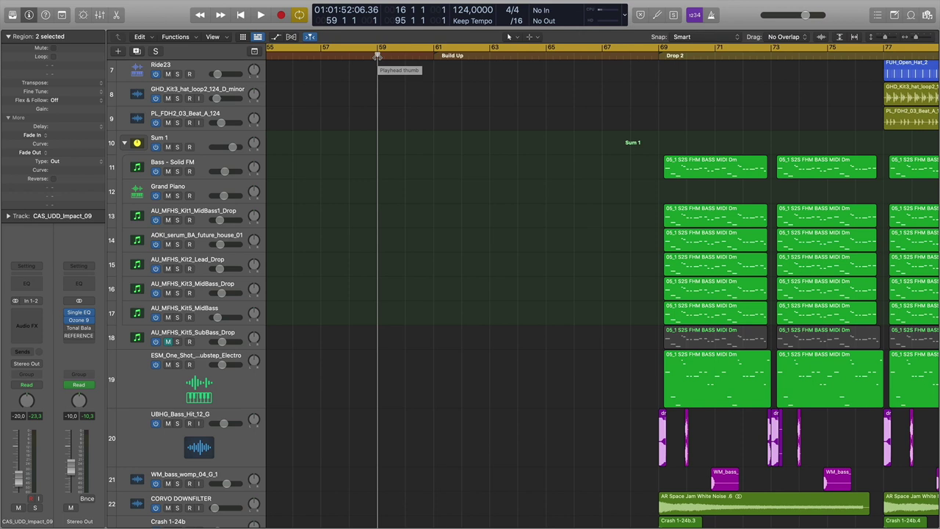
{"action": "scroll", "coordinate": [393, 162], "scroll_direction": "down", "scroll_amount": 15}
{"action": "scroll", "coordinate": [397, 162], "scroll_direction": "up", "scroll_amount": 3}
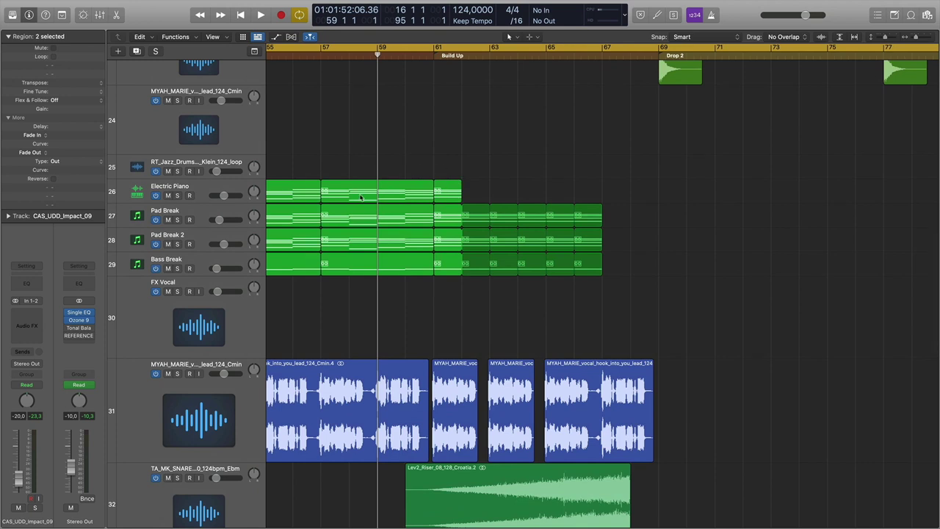
{"action": "scroll", "coordinate": [345, 118], "scroll_direction": "left", "scroll_amount": 8}
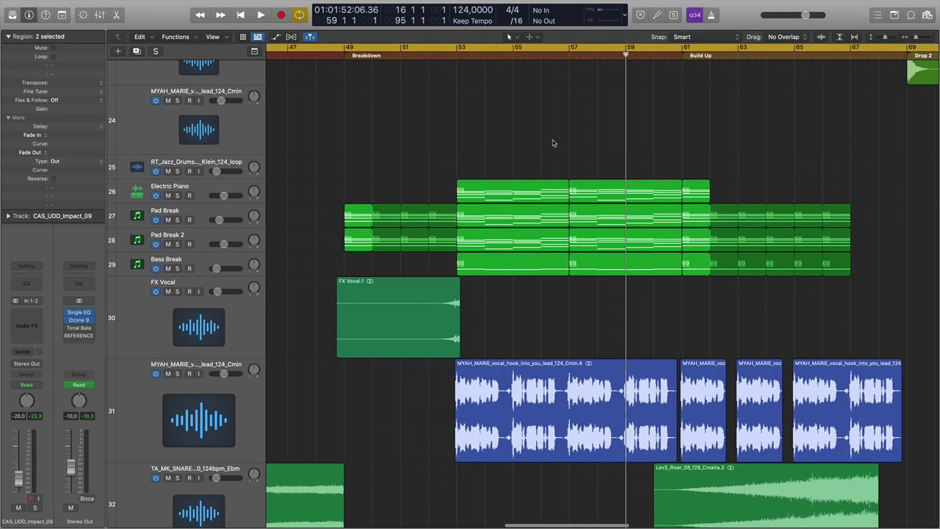
{"action": "scroll", "coordinate": [550, 143], "scroll_direction": "right", "scroll_amount": 11}
{"action": "scroll", "coordinate": [547, 147], "scroll_direction": "up", "scroll_amount": 12}
{"action": "scroll", "coordinate": [555, 139], "scroll_direction": "up", "scroll_amount": 1}
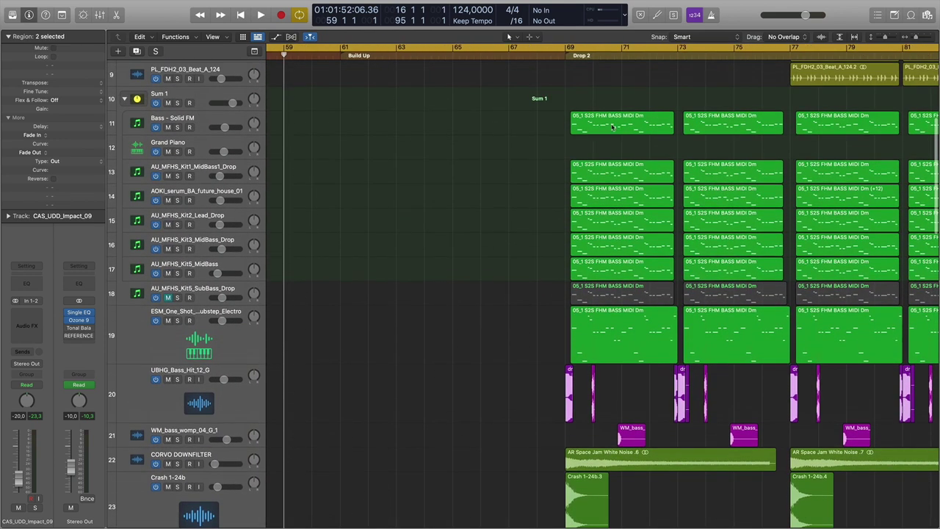
{"action": "scroll", "coordinate": [500, 147], "scroll_direction": "down", "scroll_amount": 12}
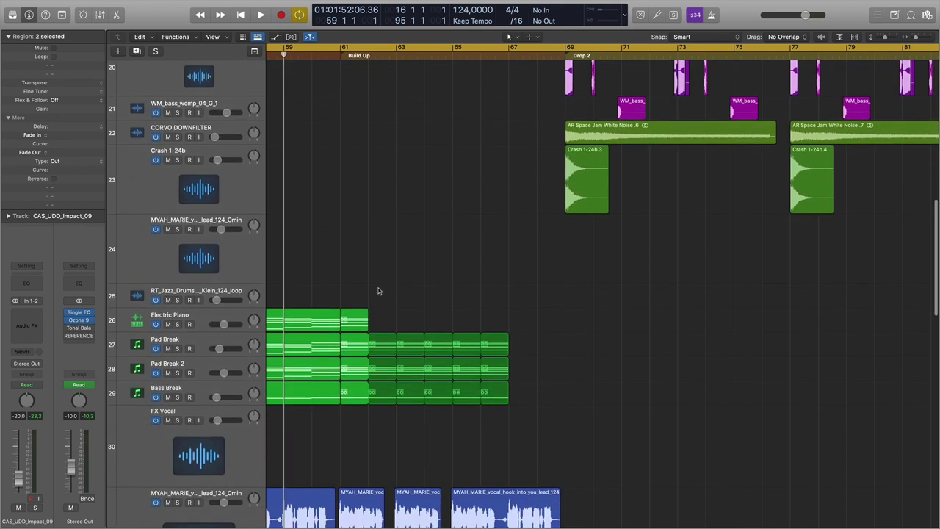
{"action": "scroll", "coordinate": [375, 287], "scroll_direction": "down", "scroll_amount": 1}
Solo the Electric Piano, Pad Break and Pad Break 2 tracks, play from bar 57, and add Bass Break to the solo.
{"action": "scroll", "coordinate": [367, 276], "scroll_direction": "left", "scroll_amount": 4}
{"action": "left_click", "coordinate": [345, 56]}
{"action": "left_click", "coordinate": [176, 294]}
{"action": "left_click", "coordinate": [177, 319]}
{"action": "left_click", "coordinate": [176, 343]}
{"action": "key", "text": "space"}
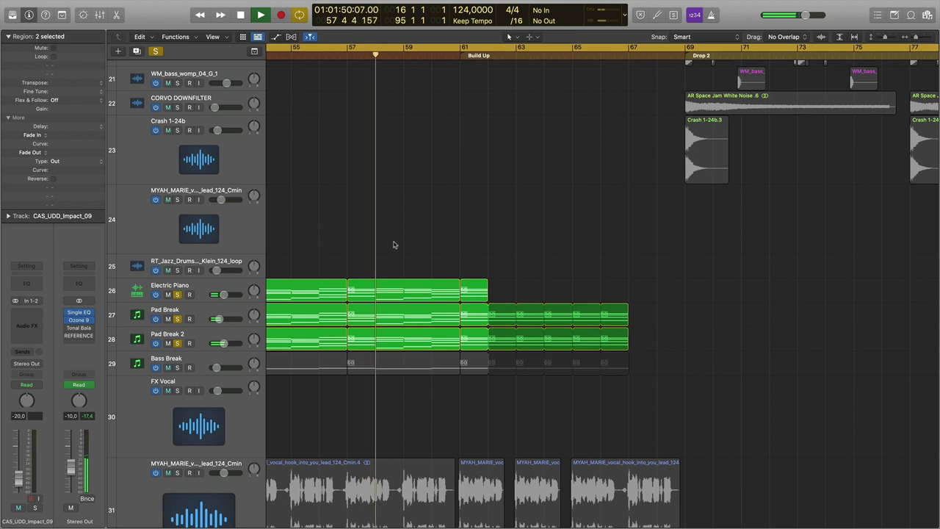
{"action": "left_click", "coordinate": [177, 368]}
{"action": "key", "text": "space"}
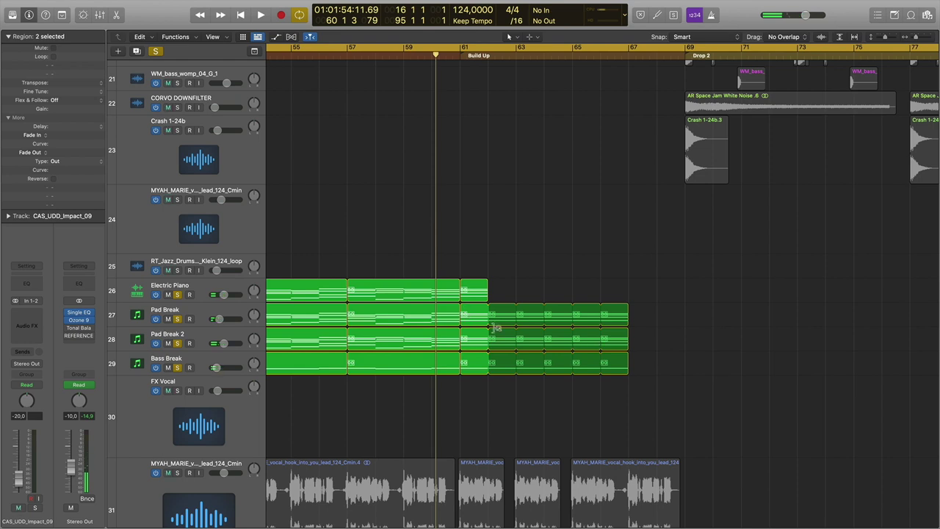
Turn off solo on the Electric Piano, Pad Break, Pad Break 2 and Bass Break tracks.
{"action": "left_click", "coordinate": [177, 294]}
{"action": "left_click", "coordinate": [177, 319]}
{"action": "left_click", "coordinate": [177, 343]}
{"action": "left_click", "coordinate": [177, 367]}
Solo the vocal lead track below FX Vocal and listen to it in the breakdown and from the start of the build-up.
{"action": "scroll", "coordinate": [401, 199], "scroll_direction": "down", "scroll_amount": 6}
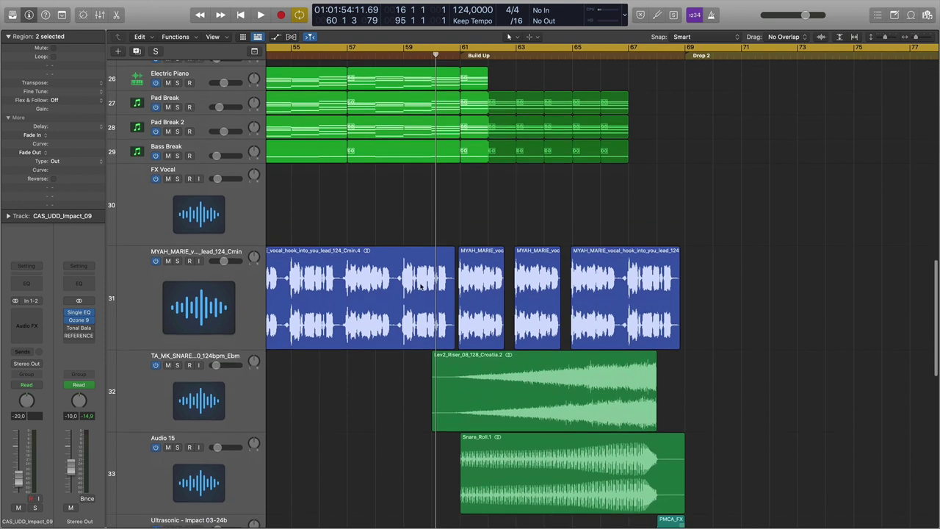
{"action": "left_click", "coordinate": [177, 260]}
{"action": "key", "text": "space"}
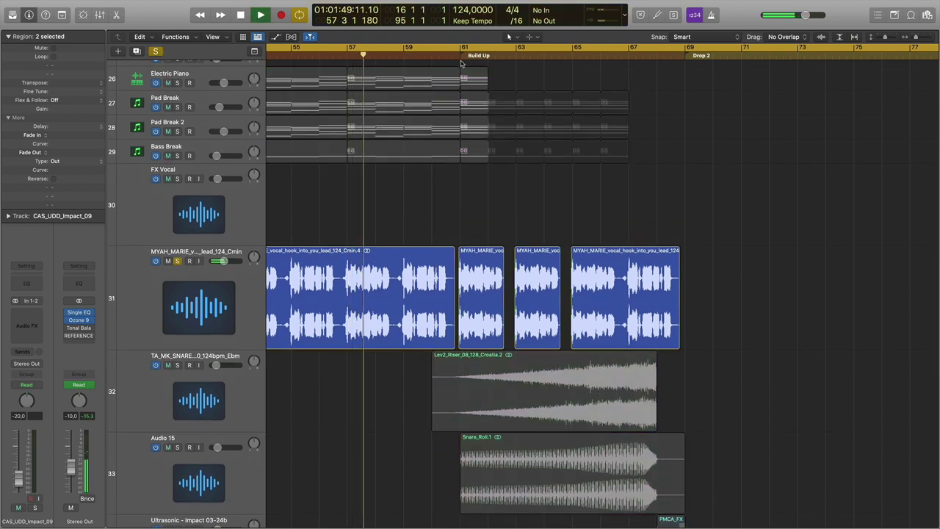
{"action": "left_click", "coordinate": [458, 56]}
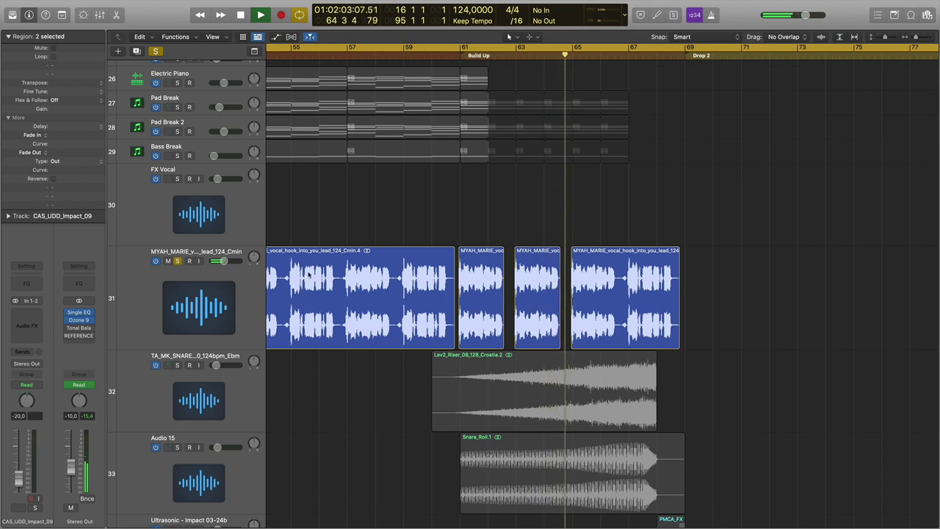
Examine the vocal's Vocal Transformer and its Mix automation during playback of the build-up, and turn off the vocal's solo.
{"action": "key", "text": "a"}
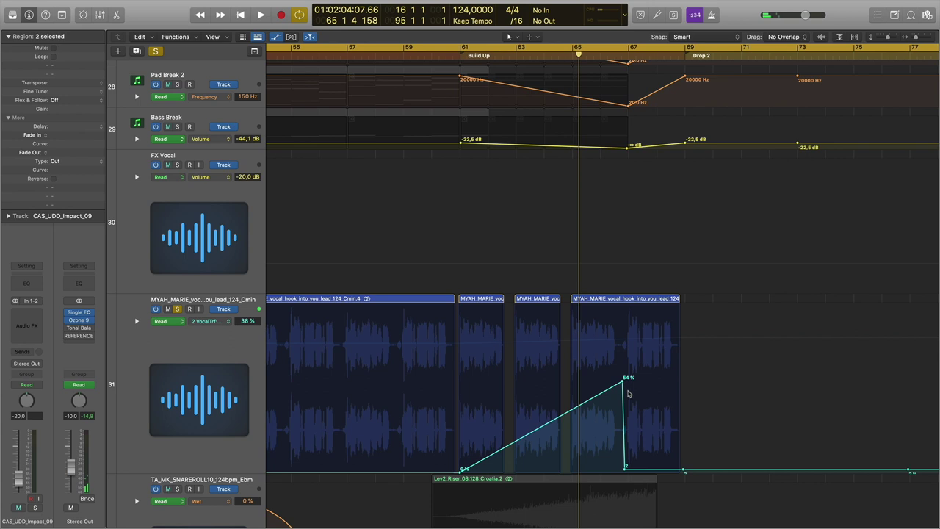
{"action": "left_click", "coordinate": [213, 345]}
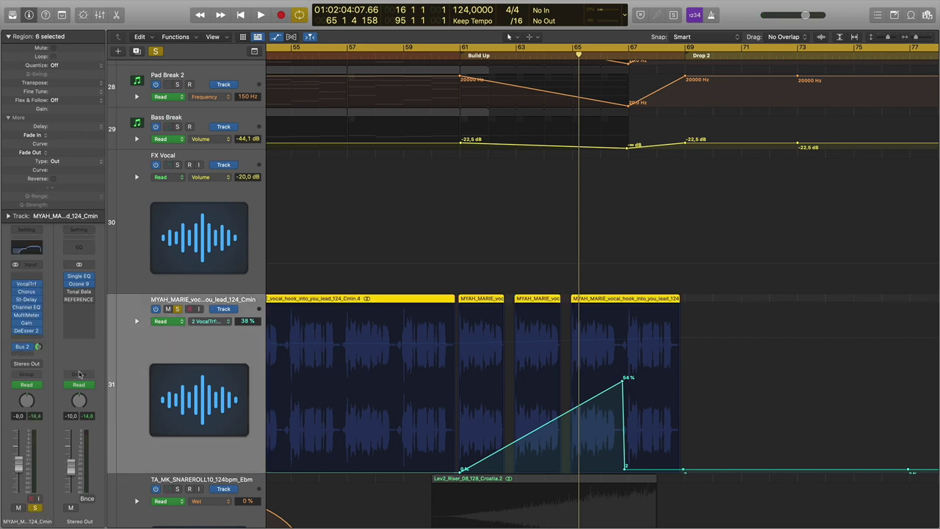
{"action": "left_click", "coordinate": [27, 285]}
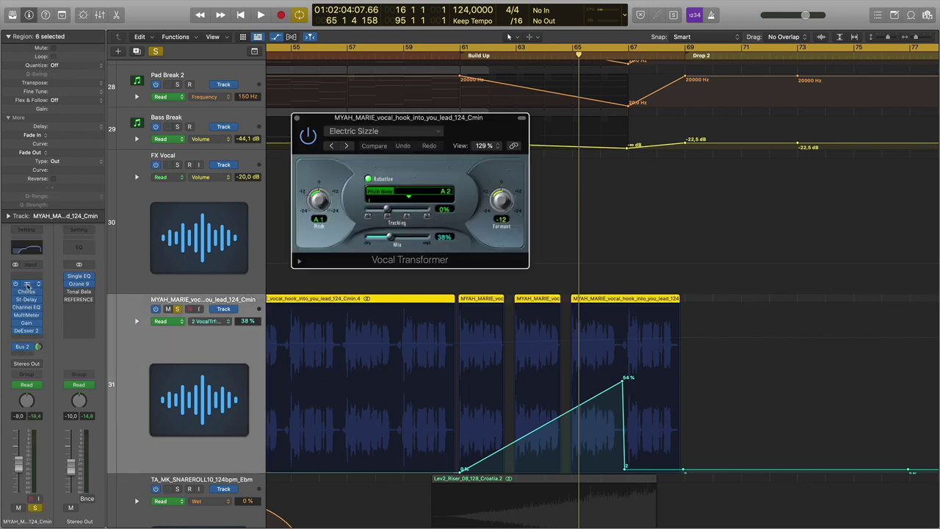
{"action": "key", "text": "space"}
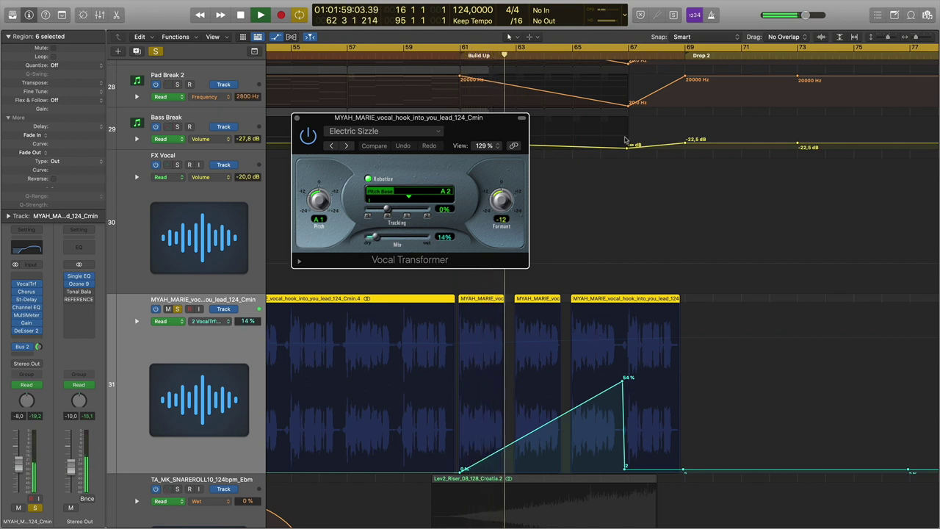
{"action": "left_click", "coordinate": [589, 66]}
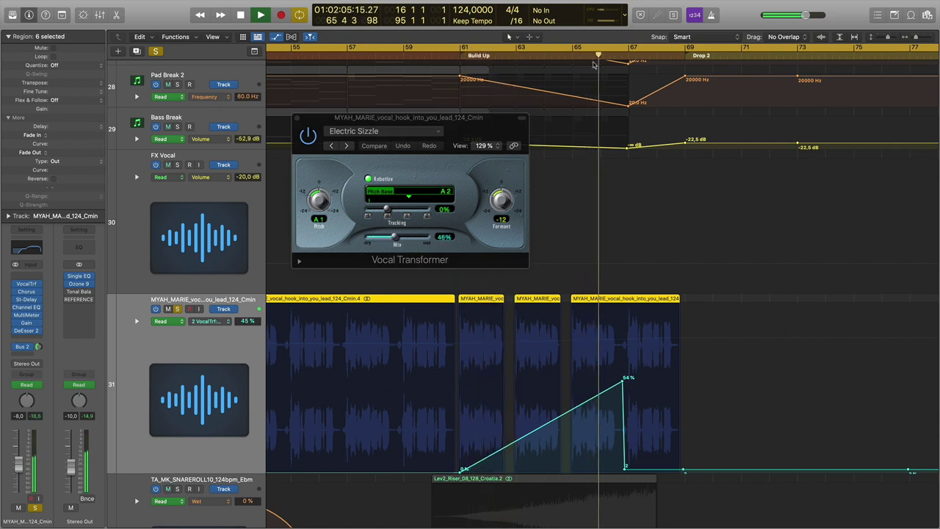
{"action": "key", "text": "space"}
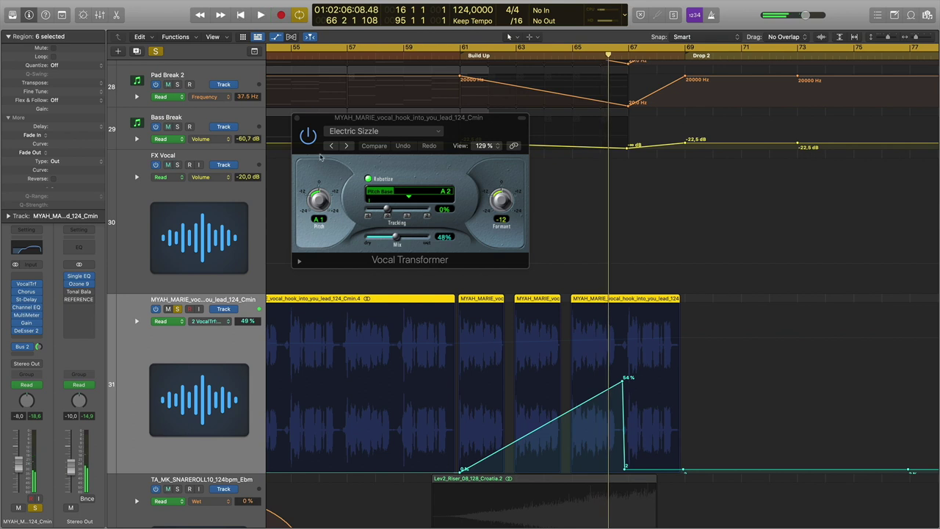
{"action": "left_click", "coordinate": [291, 115]}
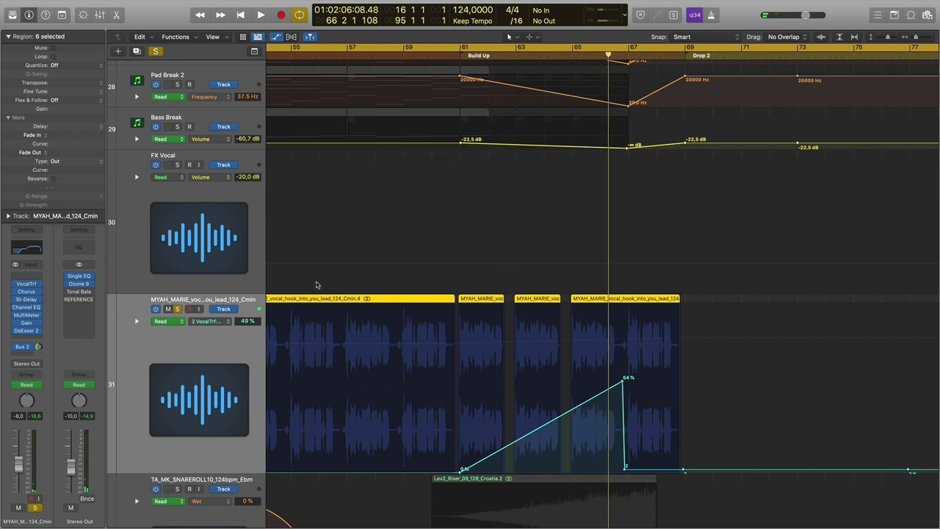
{"action": "key", "text": "a"}
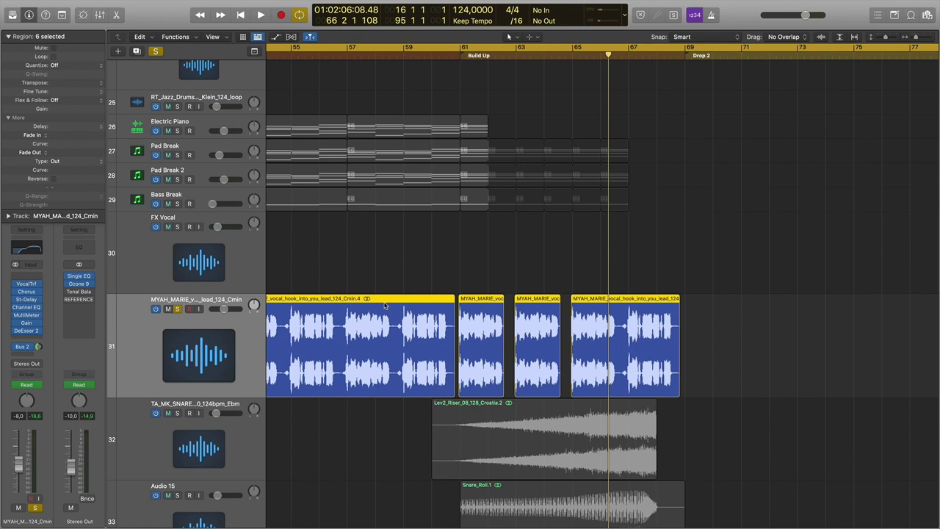
{"action": "left_click", "coordinate": [178, 309]}
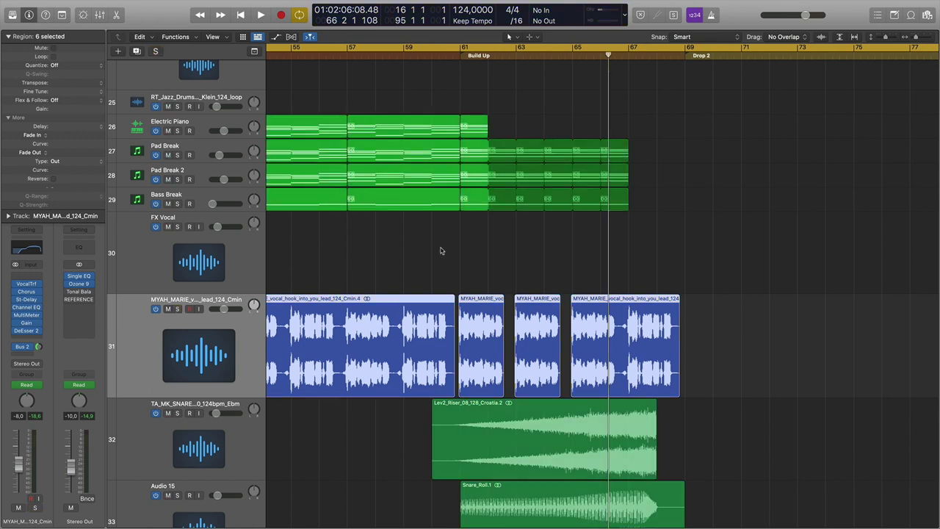
Delete the build-up regions from bar 61 onward on the Electric Piano, Pad Break, Pad Break 2 and Bass Break tracks.
{"action": "left_click_drag", "start_coordinate": [478, 237], "coordinate": [633, 149]}
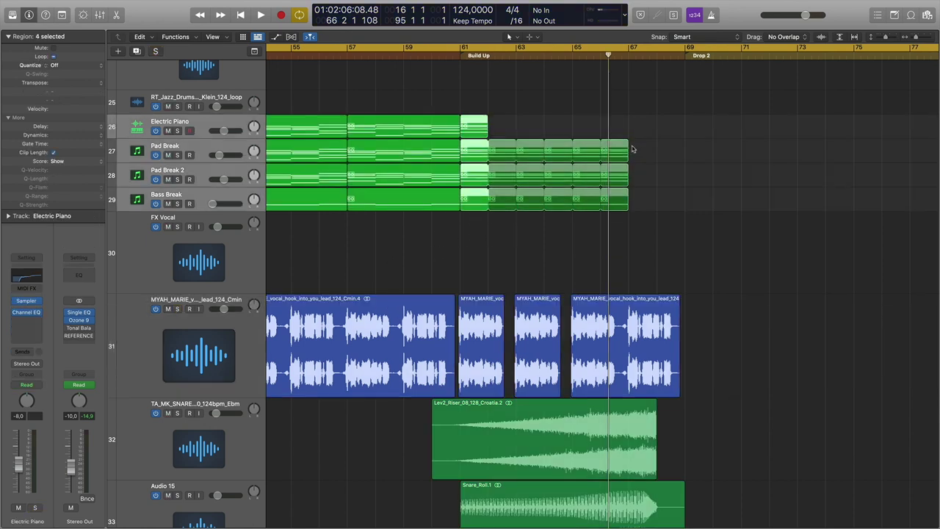
{"action": "scroll", "coordinate": [595, 175], "scroll_direction": "up", "scroll_amount": 5}
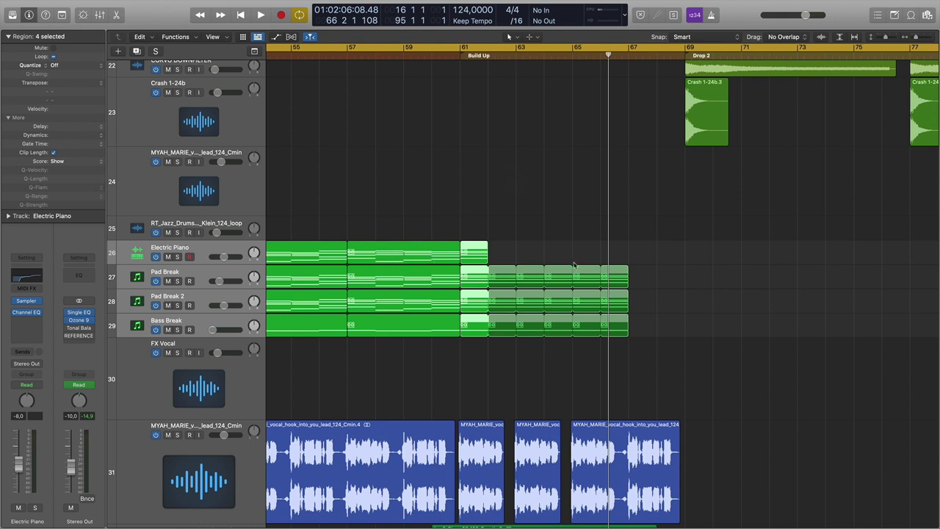
{"action": "key", "text": "Delete"}
Extend the first Drop 2 regions on Sum 1's six bass and lead tracks back to bar 69 and copy them before the drop.
{"action": "scroll", "coordinate": [575, 265], "scroll_direction": "up", "scroll_amount": 12}
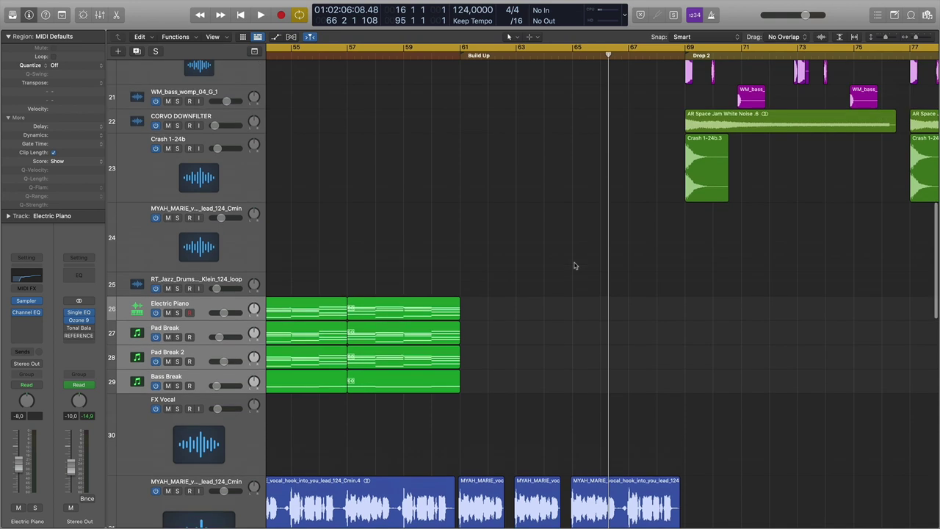
{"action": "left_click_drag", "start_coordinate": [639, 270], "coordinate": [753, 130]}
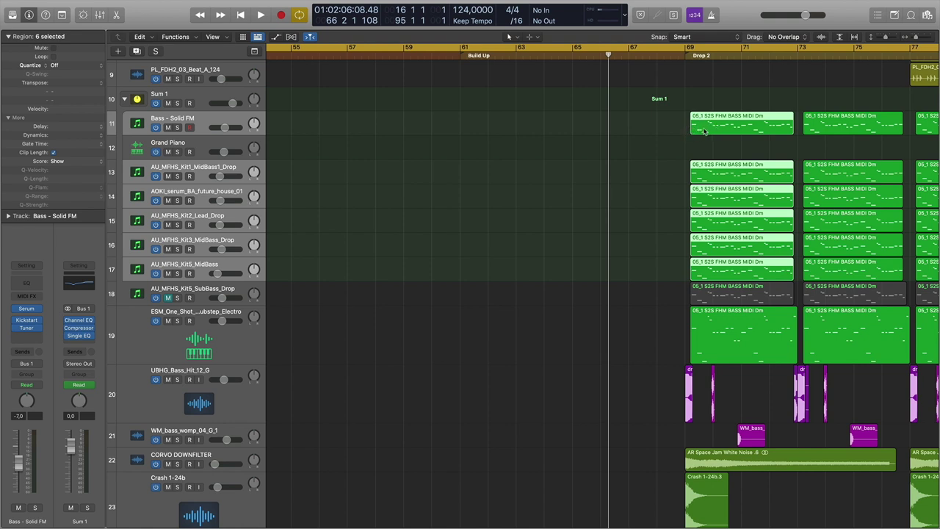
{"action": "left_click_drag", "start_coordinate": [691, 129], "coordinate": [453, 135]}
{"action": "key", "text": "super+Right"}
{"action": "key", "text": "super+Right"}
{"action": "key", "text": "super+Right"}
{"action": "key", "text": "super+Right"}
{"action": "scroll", "coordinate": [374, 141], "scroll_direction": "left", "scroll_amount": 3}
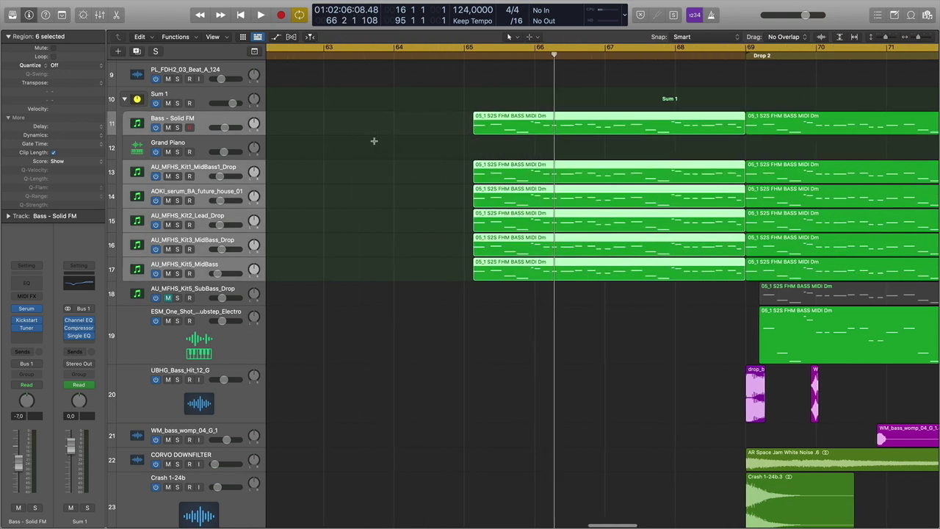
Place the six copied regions at bars 61 to 65 and repeat them once, with the repeats ending at bar 68.
{"action": "key", "text": "super+Left"}
{"action": "key", "text": "super+Left"}
{"action": "left_click_drag", "start_coordinate": [545, 129], "coordinate": [429, 135]}
{"action": "left_click_drag", "start_coordinate": [512, 127], "coordinate": [506, 134]}
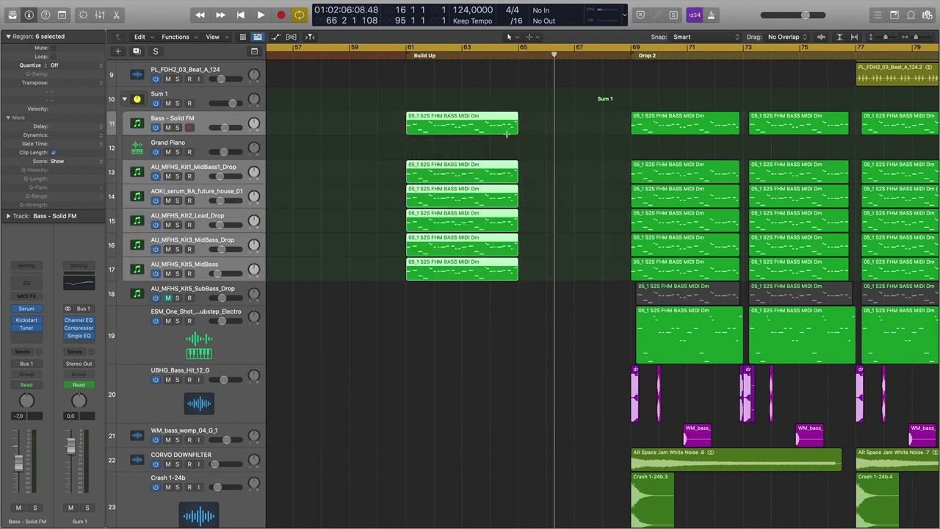
{"action": "key", "text": "super+r"}
{"action": "left_click_drag", "start_coordinate": [628, 126], "coordinate": [599, 129]}
Automate the Sum 1 track's Frequency to fall from 20000 Hz to 20 Hz at bar 61 and rise back up towards Drop 2.
{"action": "left_click", "coordinate": [212, 95]}
{"action": "key", "text": "a"}
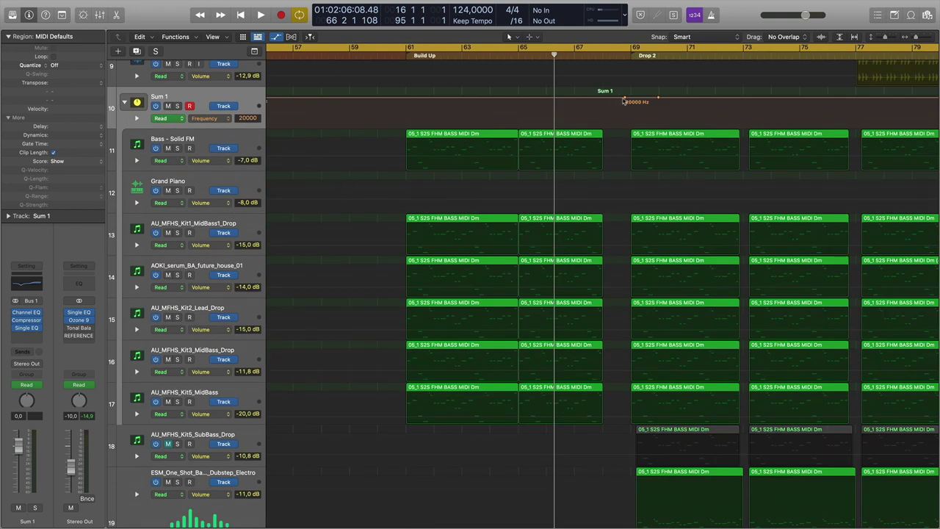
{"action": "left_click", "coordinate": [395, 98]}
{"action": "left_click", "coordinate": [412, 98]}
{"action": "left_click_drag", "start_coordinate": [411, 99], "coordinate": [405, 126]}
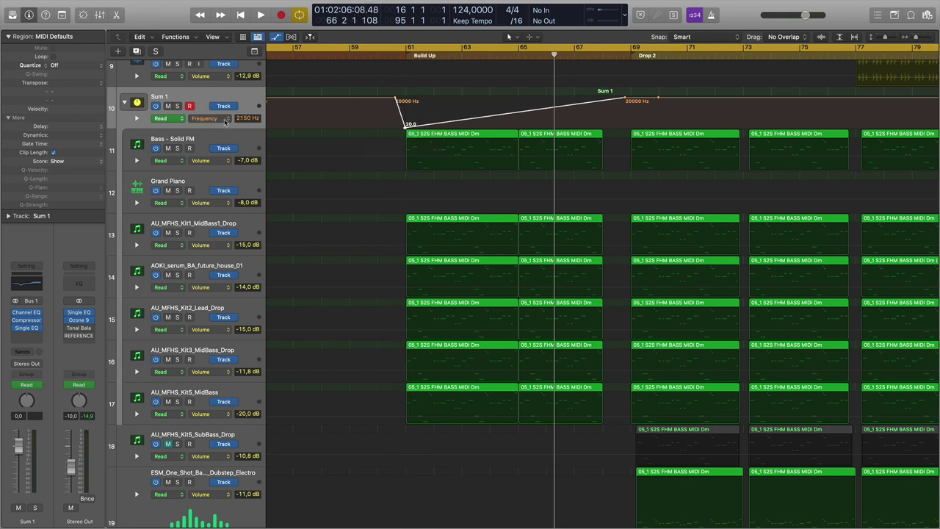
Inspect the Sum 1 track's Single EQ settings at bar 62 of the build-up and close the plug-in.
{"action": "left_click", "coordinate": [27, 328]}
{"action": "left_click", "coordinate": [441, 57]}
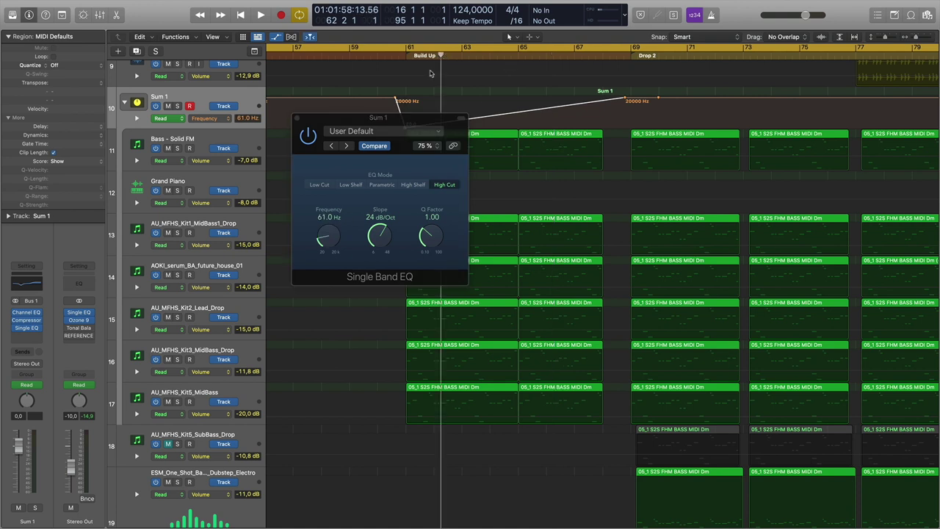
{"action": "left_click", "coordinate": [296, 119]}
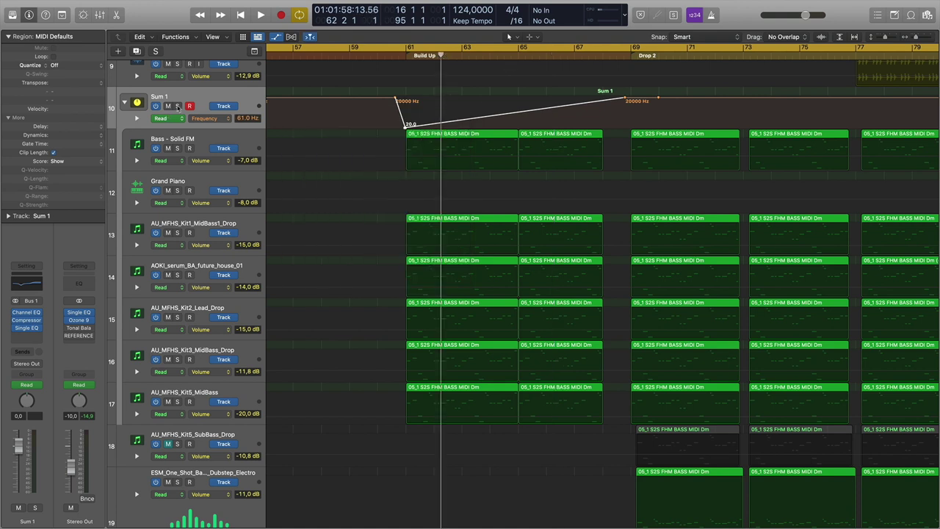
Play the transition into the build-up from bar 59 while viewing the vocal, riser and snare roll tracks.
{"action": "left_click", "coordinate": [393, 55]}
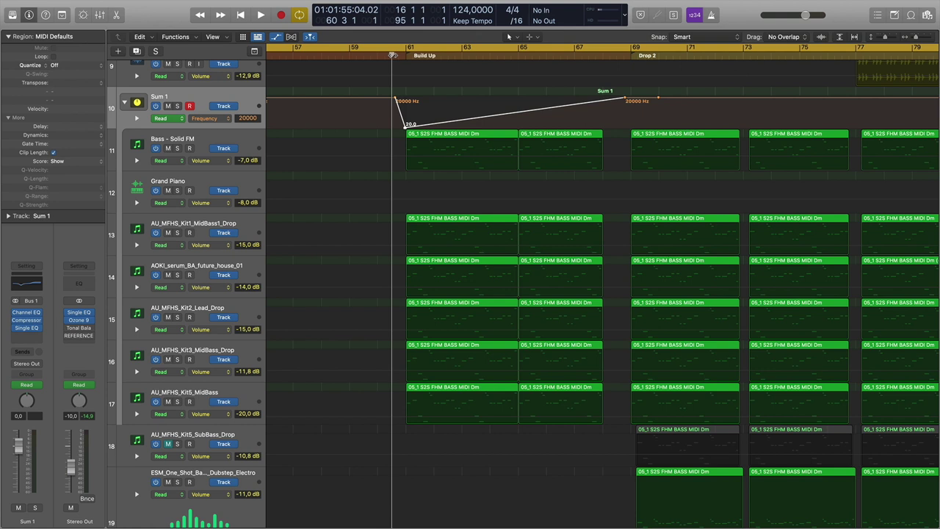
{"action": "key", "text": "a"}
{"action": "left_click", "coordinate": [351, 52]}
{"action": "key", "text": "space"}
{"action": "scroll", "coordinate": [368, 199], "scroll_direction": "down", "scroll_amount": 10}
{"action": "scroll", "coordinate": [368, 199], "scroll_direction": "down", "scroll_amount": 8}
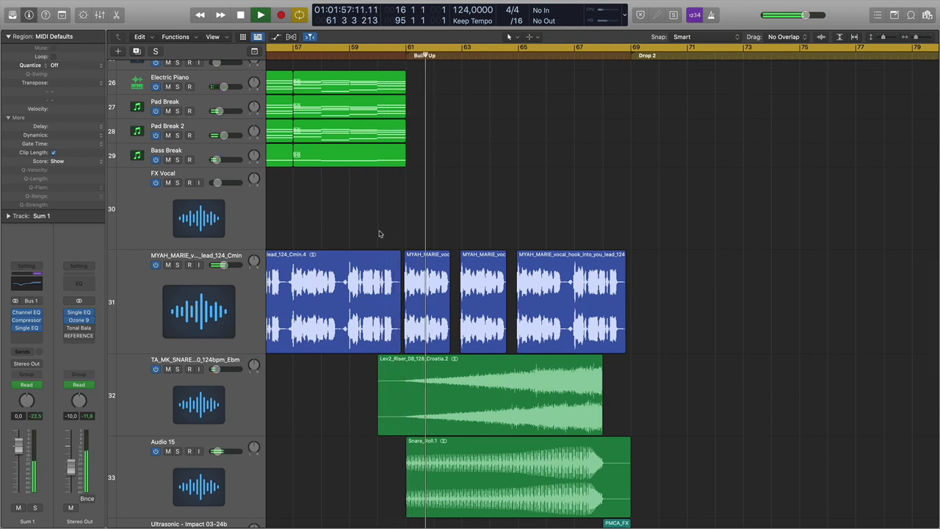
{"action": "key", "text": "space"}
Raise the Sum 1 track's Frequency automation point at bar 61 to 192 Hz.
{"action": "scroll", "coordinate": [378, 231], "scroll_direction": "up", "scroll_amount": 15}
{"action": "key", "text": "a"}
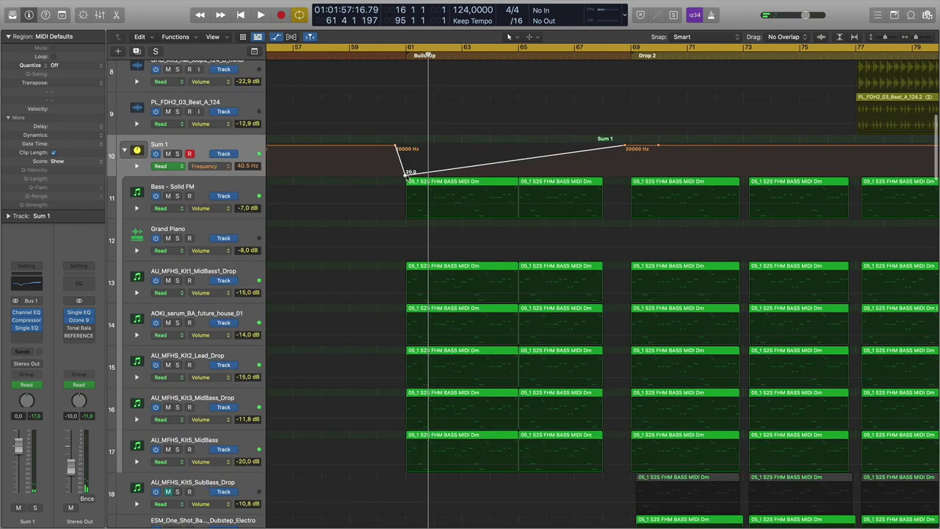
{"action": "left_click_drag", "start_coordinate": [405, 177], "coordinate": [409, 169]}
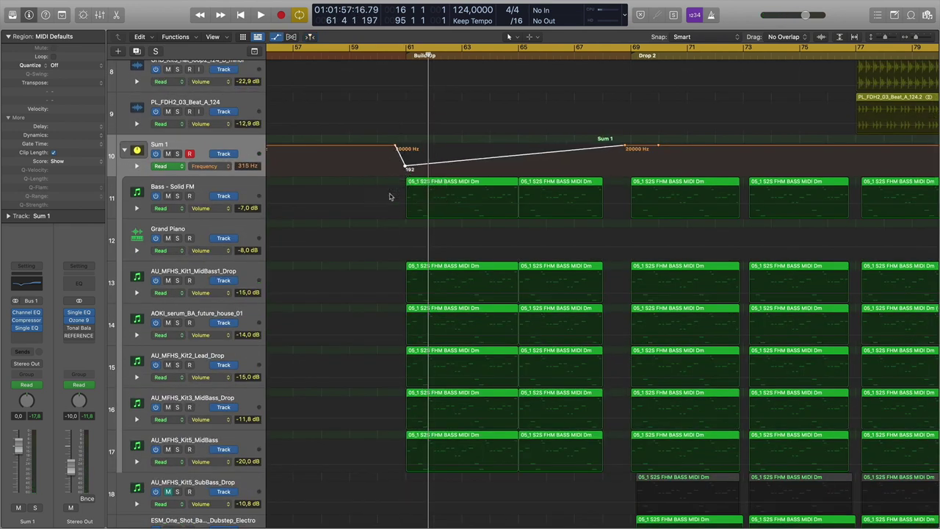
{"action": "key", "text": "a"}
Copy the Lev2_Riser region that ends at bar 49 to bars 53 to 61, directly before the build-up.
{"action": "scroll", "coordinate": [389, 196], "scroll_direction": "down", "scroll_amount": 15}
{"action": "scroll", "coordinate": [389, 198], "scroll_direction": "down", "scroll_amount": 5}
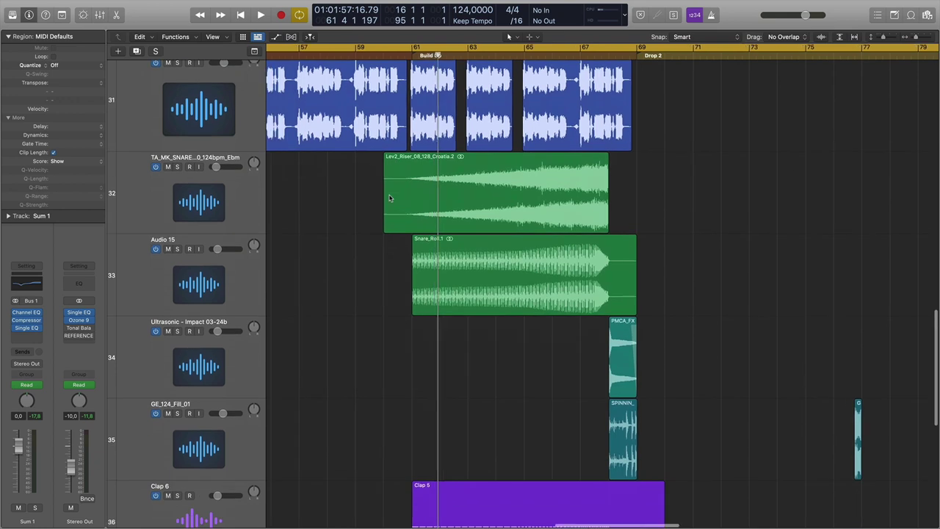
{"action": "scroll", "coordinate": [388, 199], "scroll_direction": "left", "scroll_amount": 10}
{"action": "left_click", "coordinate": [353, 183]}
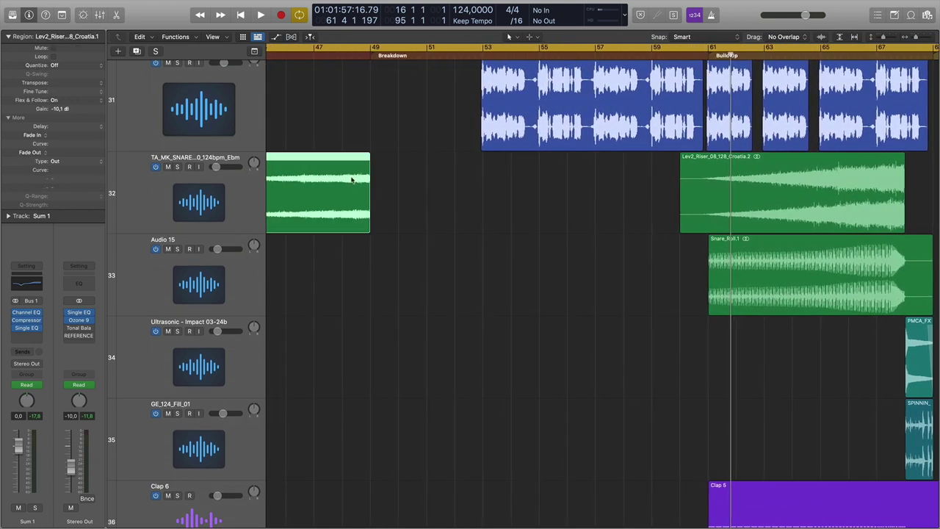
{"action": "left_click_drag", "start_coordinate": [343, 163], "coordinate": [681, 164]}
Play the arrangement from bar 59 through the build-up into Drop 2, reviewing the riser, vocal and copied bass regions.
{"action": "left_click", "coordinate": [680, 56]}
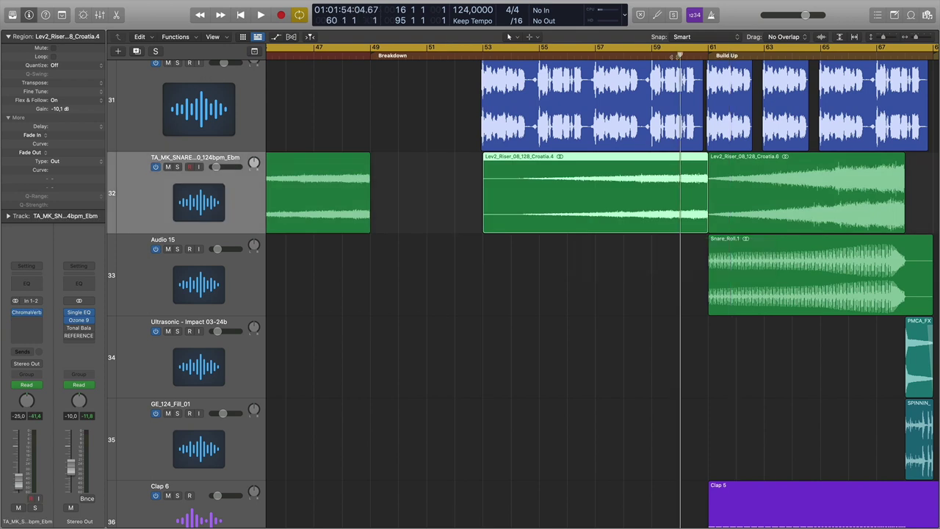
{"action": "scroll", "coordinate": [689, 150], "scroll_direction": "right", "scroll_amount": 5}
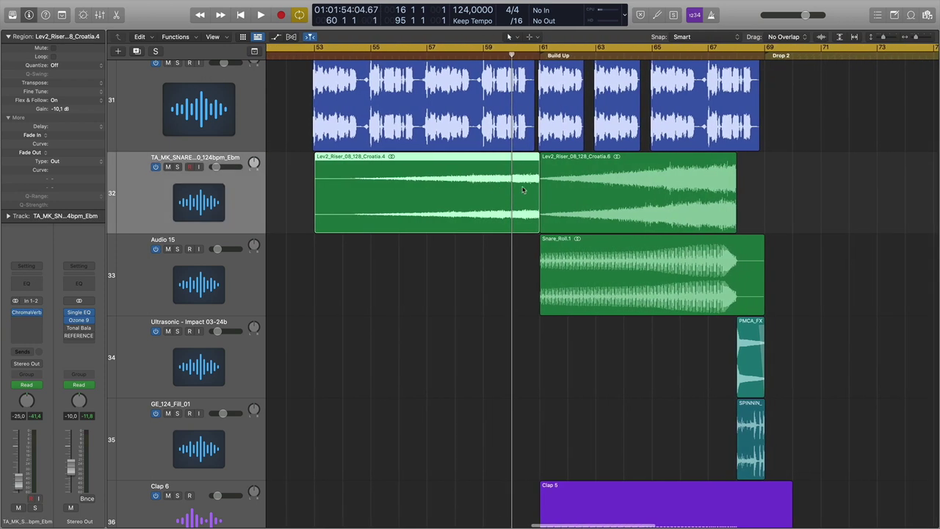
{"action": "double_click", "coordinate": [484, 55]}
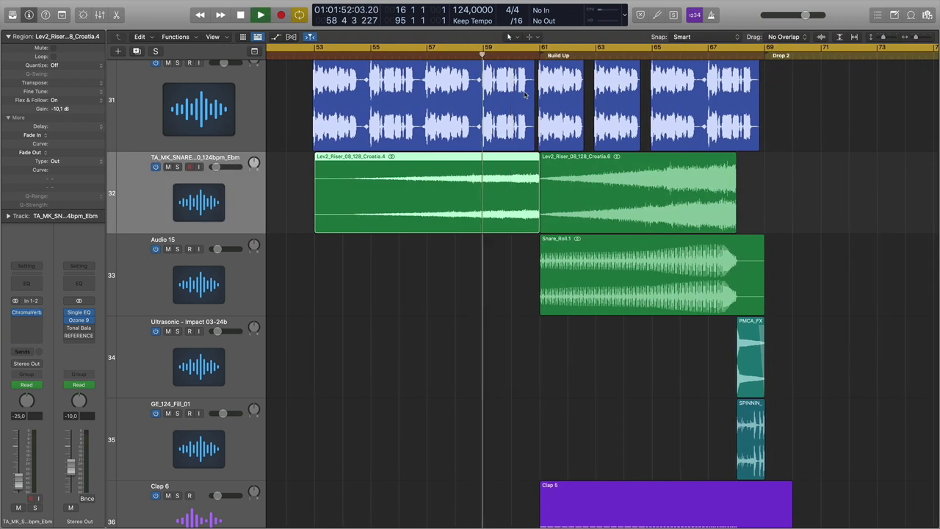
{"action": "scroll", "coordinate": [534, 106], "scroll_direction": "right", "scroll_amount": 8}
{"action": "scroll", "coordinate": [533, 105], "scroll_direction": "left", "scroll_amount": 4}
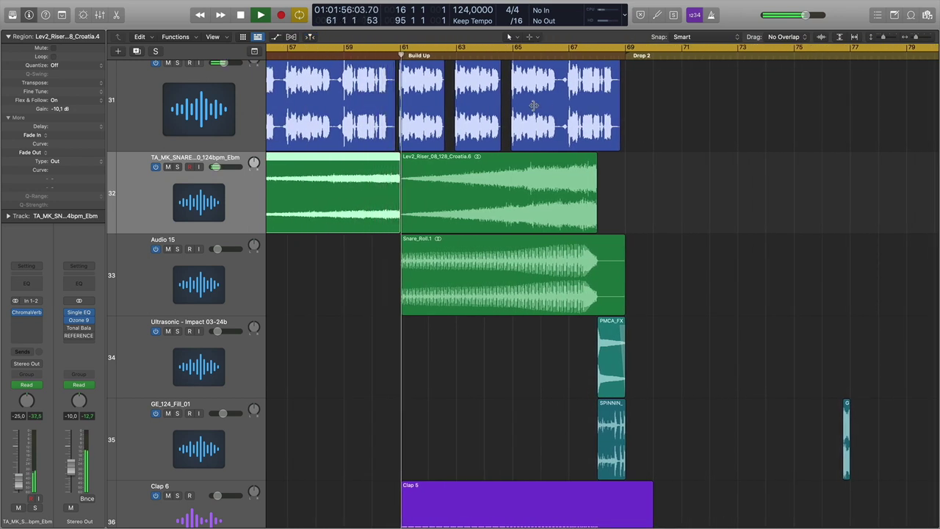
{"action": "scroll", "coordinate": [475, 138], "scroll_direction": "up", "scroll_amount": 5}
{"action": "scroll", "coordinate": [475, 138], "scroll_direction": "up", "scroll_amount": 1}
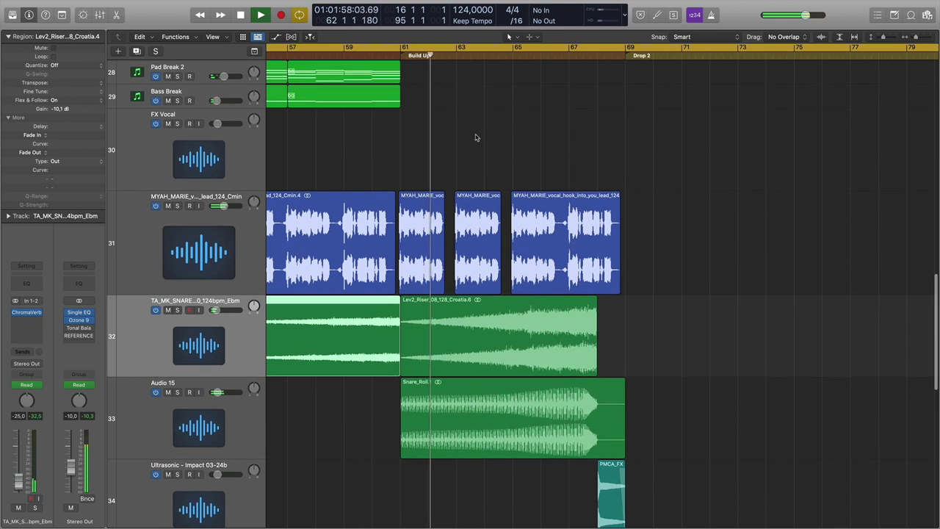
{"action": "scroll", "coordinate": [482, 142], "scroll_direction": "up", "scroll_amount": 10}
{"action": "scroll", "coordinate": [526, 169], "scroll_direction": "up", "scroll_amount": 13}
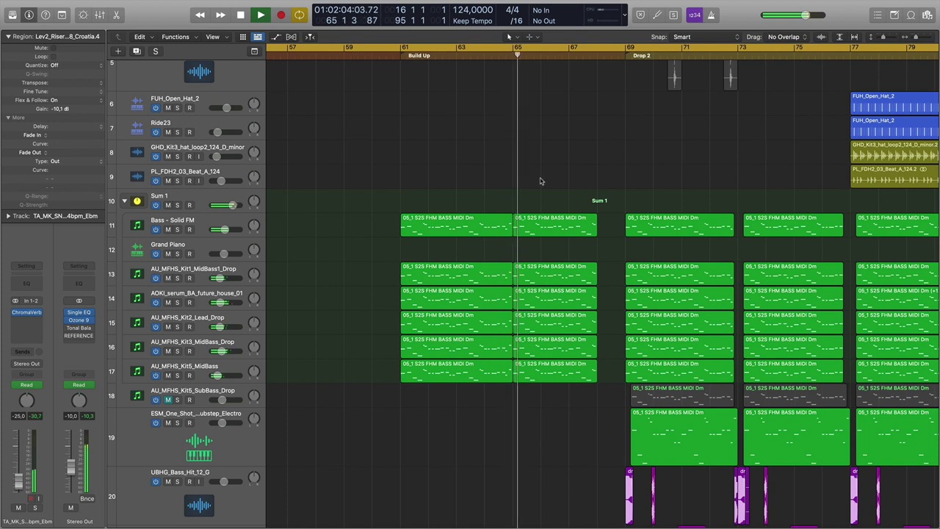
{"action": "scroll", "coordinate": [542, 184], "scroll_direction": "down", "scroll_amount": 4}
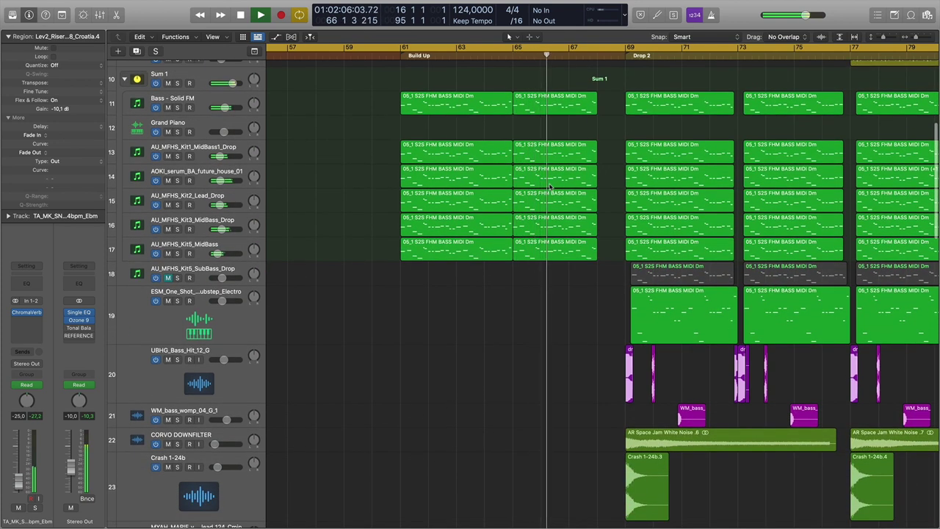
{"action": "scroll", "coordinate": [557, 197], "scroll_direction": "down", "scroll_amount": 5}
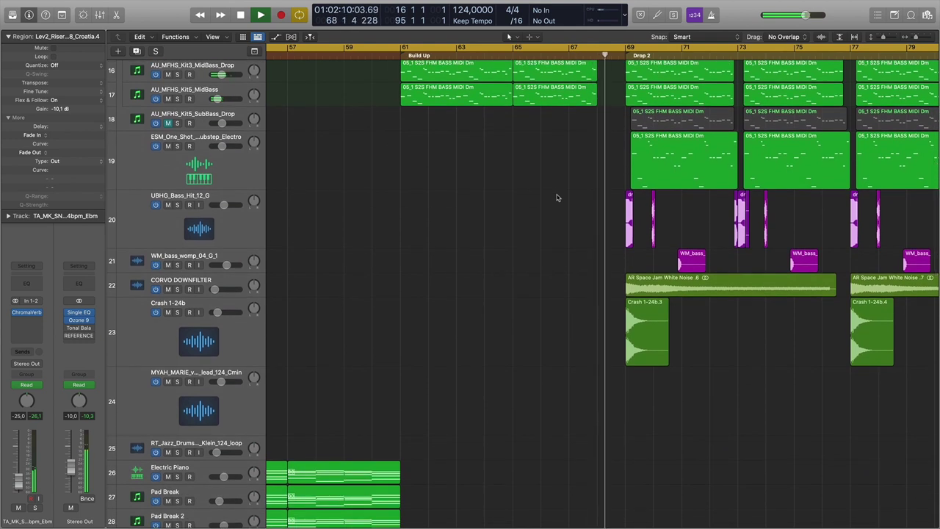
{"action": "scroll", "coordinate": [557, 197], "scroll_direction": "down", "scroll_amount": 6}
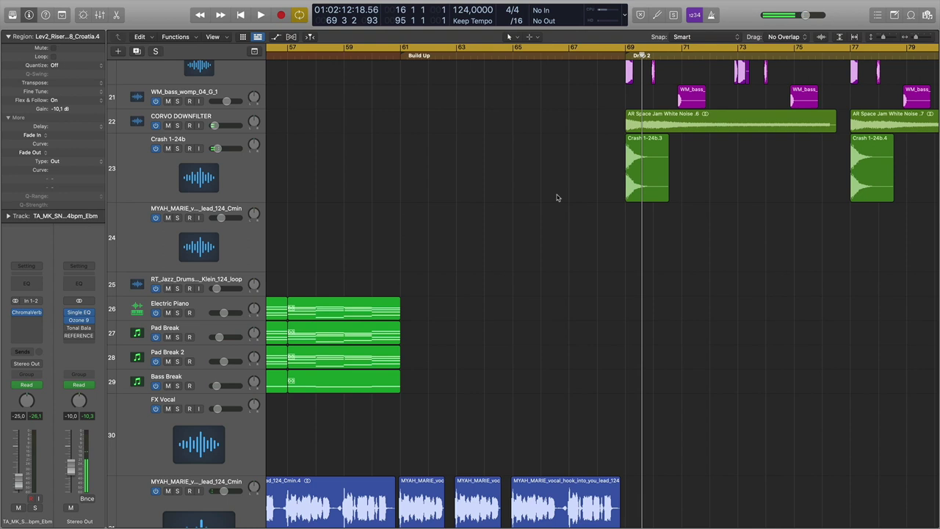
Undo the riser copy, the Sum 1 filter automation and the bass and lead copies placed in the build-up.
{"action": "scroll", "coordinate": [556, 194], "scroll_direction": "up", "scroll_amount": 12}
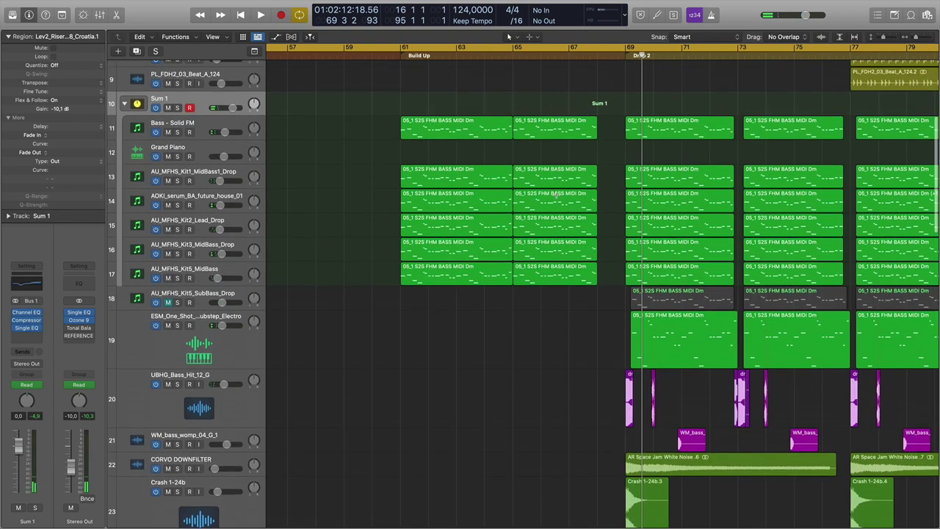
{"action": "key", "text": "super+z"}
{"action": "key", "text": "super+z"}
{"action": "key", "text": "super+z"}
{"action": "key", "text": "super+z"}
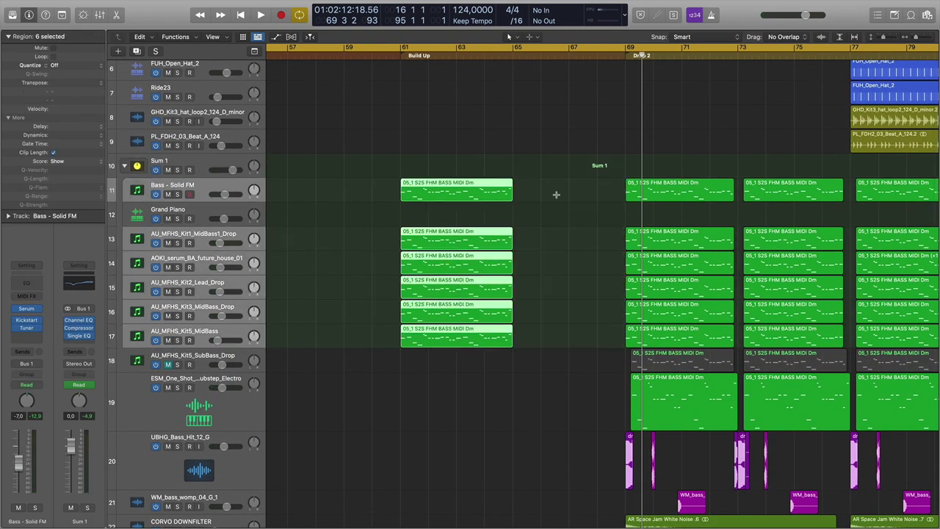
{"action": "key", "text": "super+z"}
{"action": "key", "text": "super+z"}
{"action": "key", "text": "super+z"}
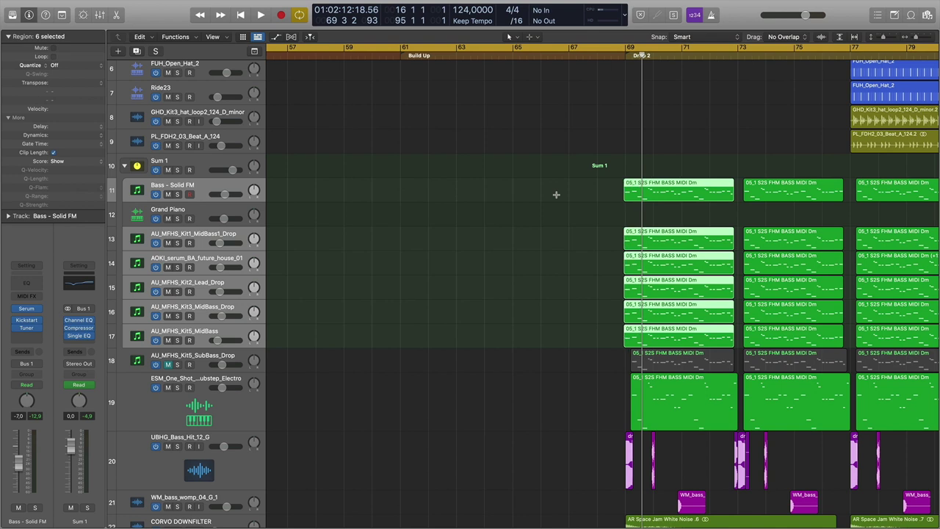
Undo the Drop 2 region extension and the deletion of the build-up regions on the Electric Piano, Pad Break, Pad Break 2 and Bass Break tracks.
{"action": "scroll", "coordinate": [556, 195], "scroll_direction": "down", "scroll_amount": 10}
{"action": "key", "text": "super+shift+z"}
{"action": "key", "text": "super+shift+z"}
{"action": "scroll", "coordinate": [556, 197], "scroll_direction": "down", "scroll_amount": 2}
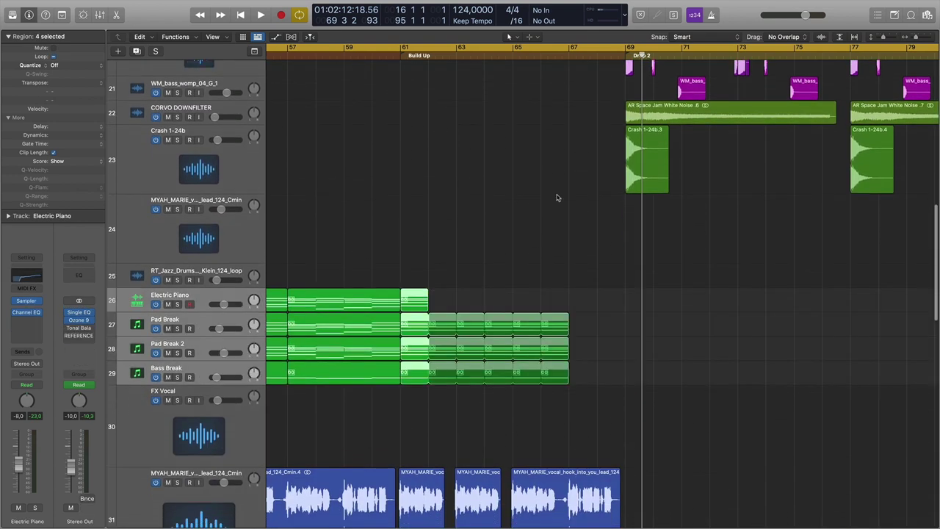
Examine the original build-up from bar 61 across the drop bass, chord, vocal, riser and snare roll tracks.
{"action": "left_click", "coordinate": [400, 57]}
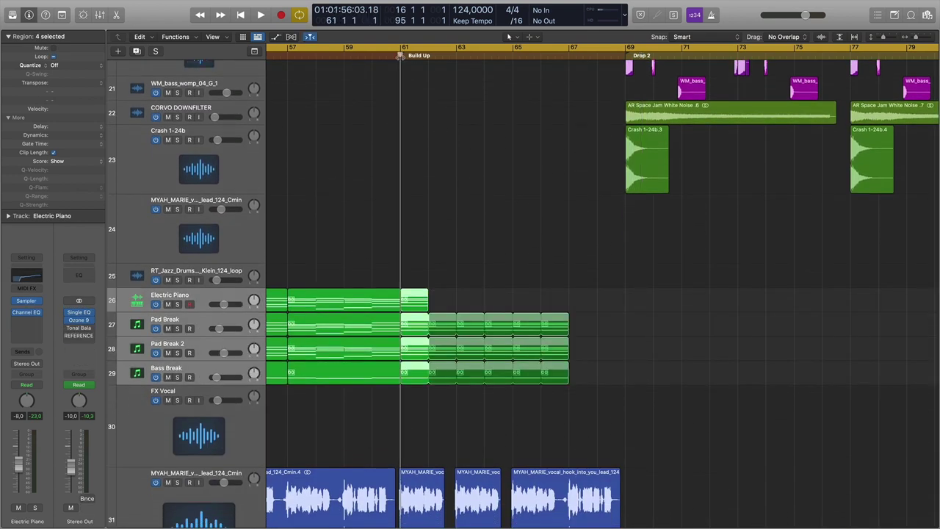
{"action": "left_click", "coordinate": [441, 223]}
{"action": "scroll", "coordinate": [441, 223], "scroll_direction": "left", "scroll_amount": 3}
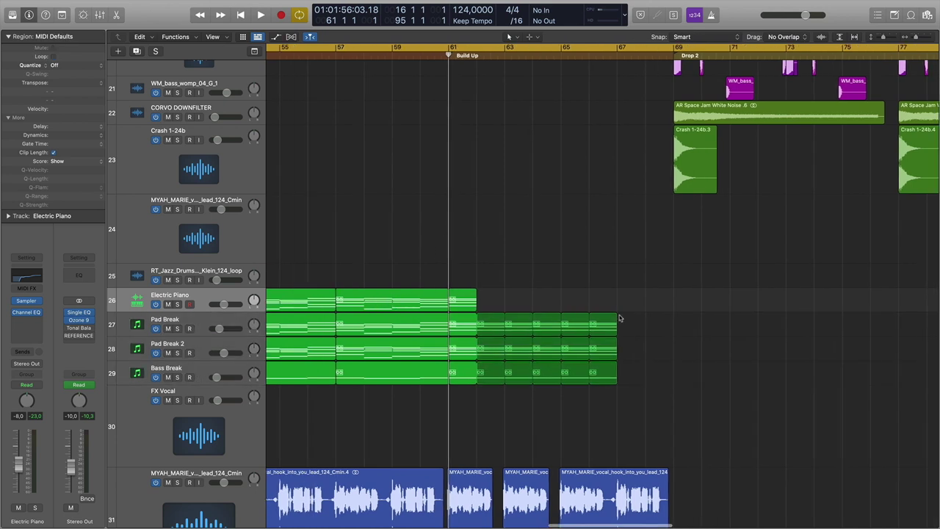
{"action": "scroll", "coordinate": [598, 202], "scroll_direction": "up", "scroll_amount": 10}
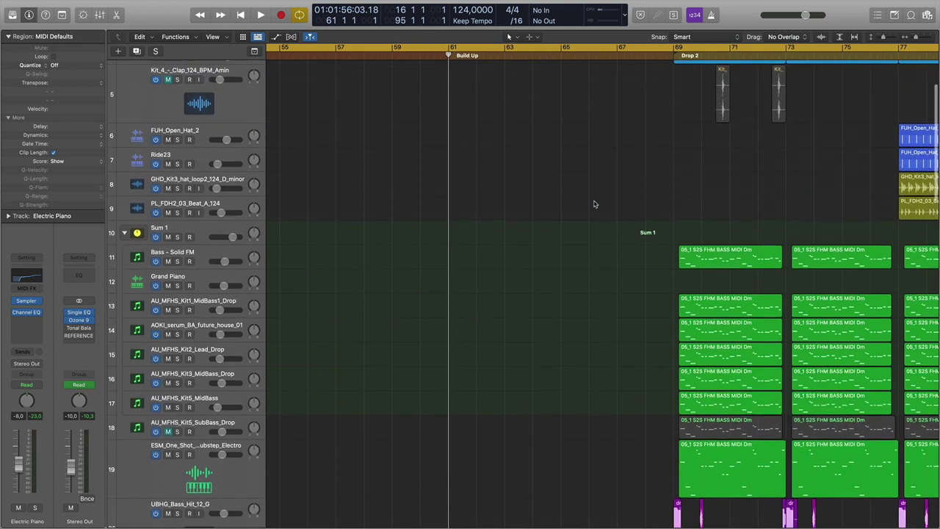
{"action": "scroll", "coordinate": [552, 304], "scroll_direction": "down", "scroll_amount": 10}
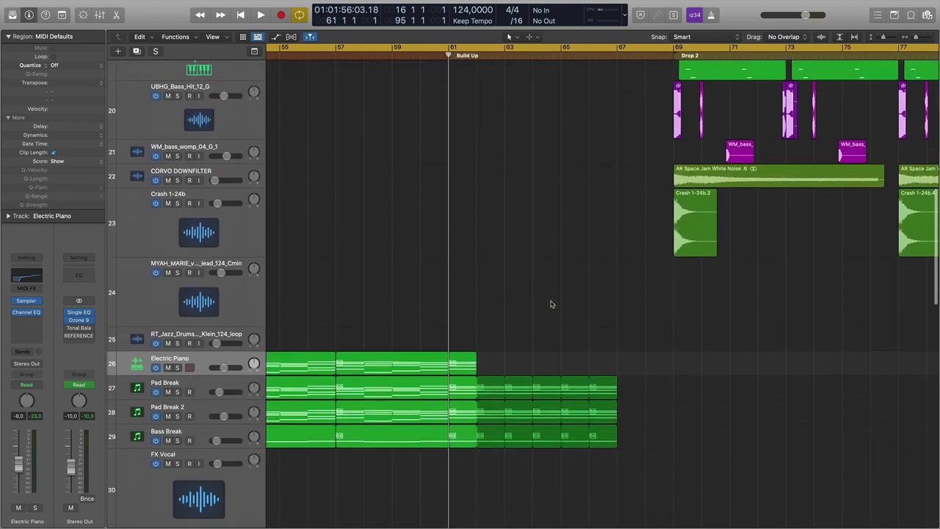
{"action": "scroll", "coordinate": [552, 304], "scroll_direction": "down", "scroll_amount": 2}
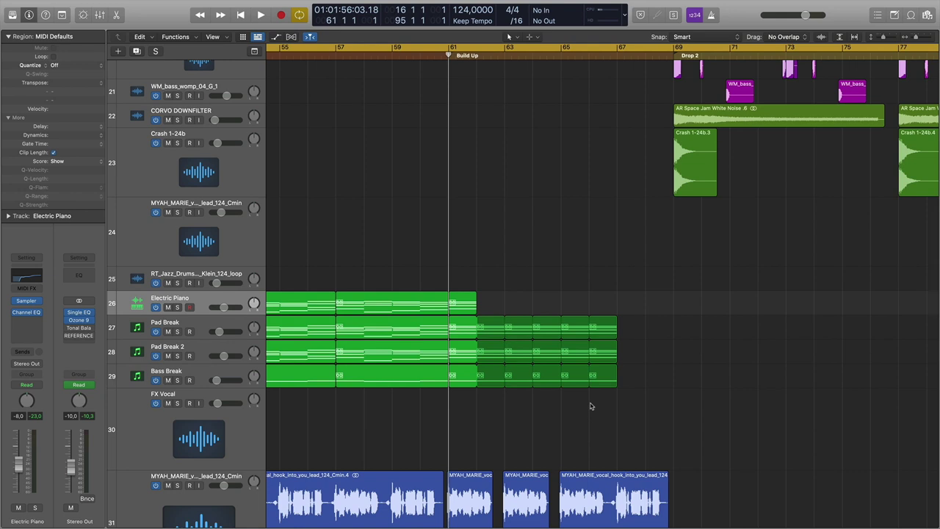
{"action": "scroll", "coordinate": [590, 406], "scroll_direction": "down", "scroll_amount": 5}
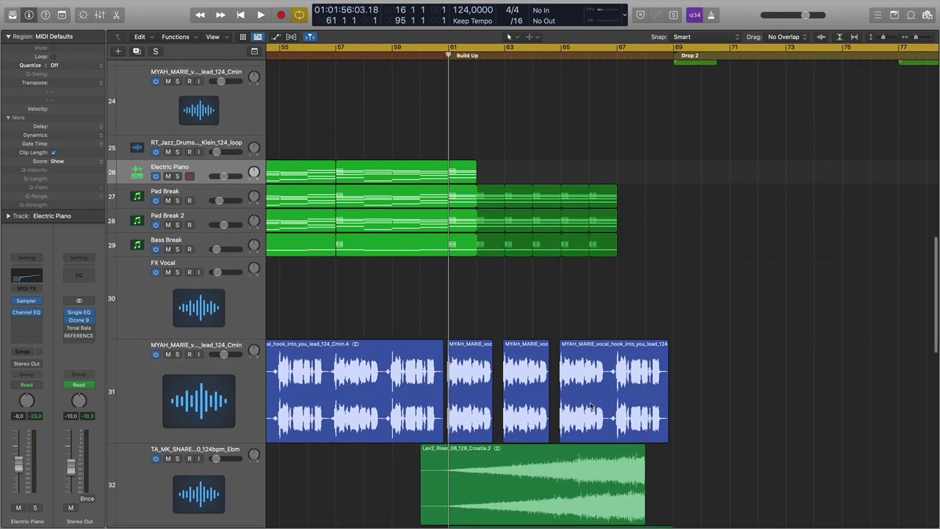
{"action": "scroll", "coordinate": [590, 406], "scroll_direction": "down", "scroll_amount": 8}
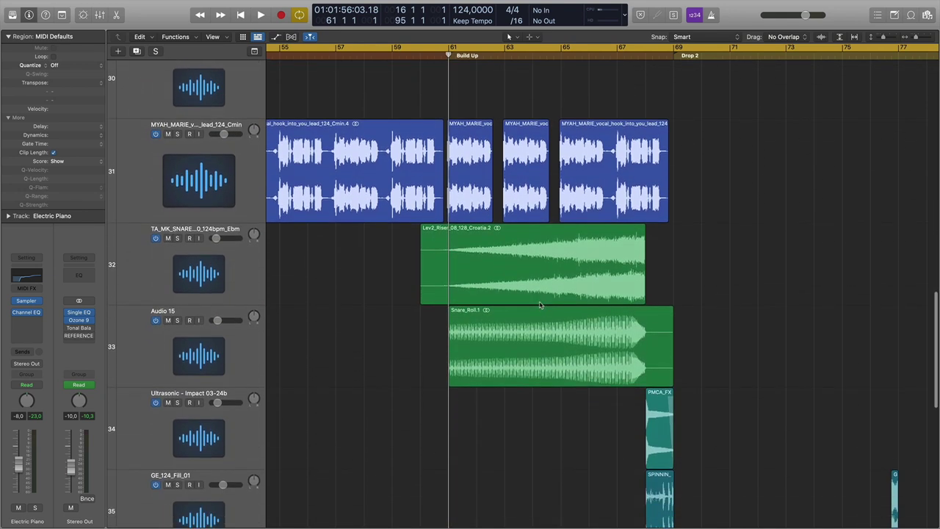
Solo the riser track to hear the Lev2_Riser region from bar 65, turn solo off and return the playhead to bar 65.
{"action": "left_click", "coordinate": [540, 261]}
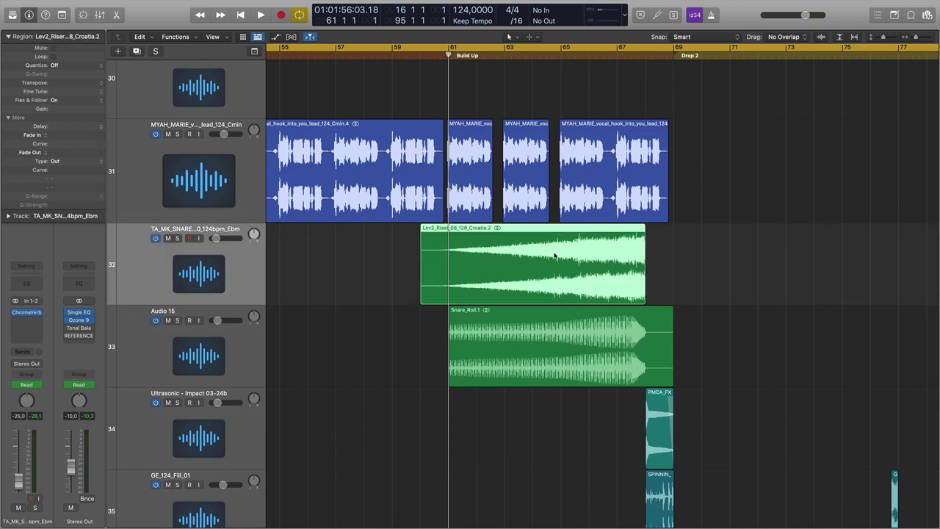
{"action": "left_click", "coordinate": [559, 55]}
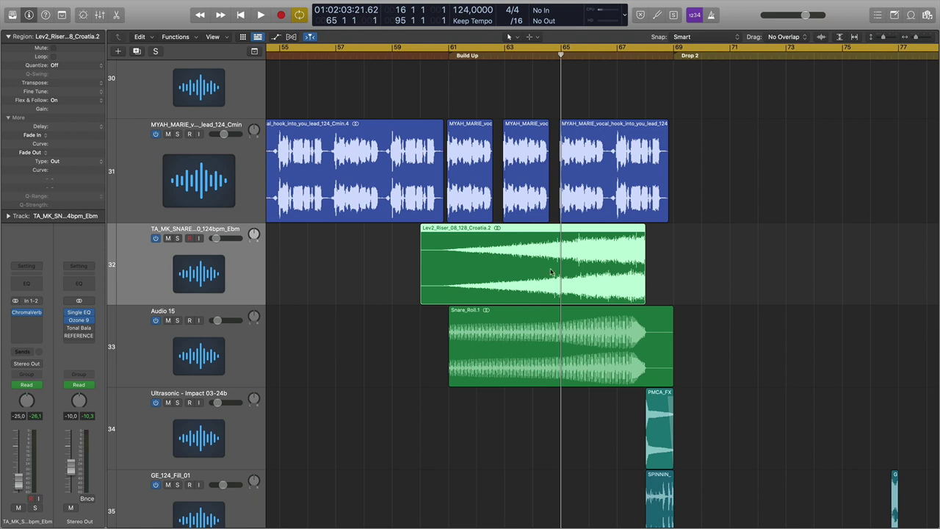
{"action": "left_click", "coordinate": [176, 239]}
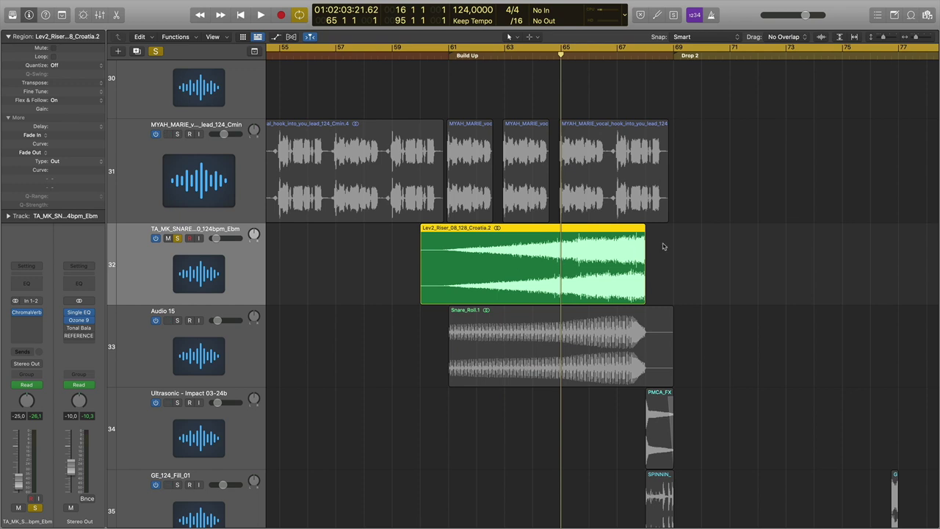
{"action": "key", "text": "space"}
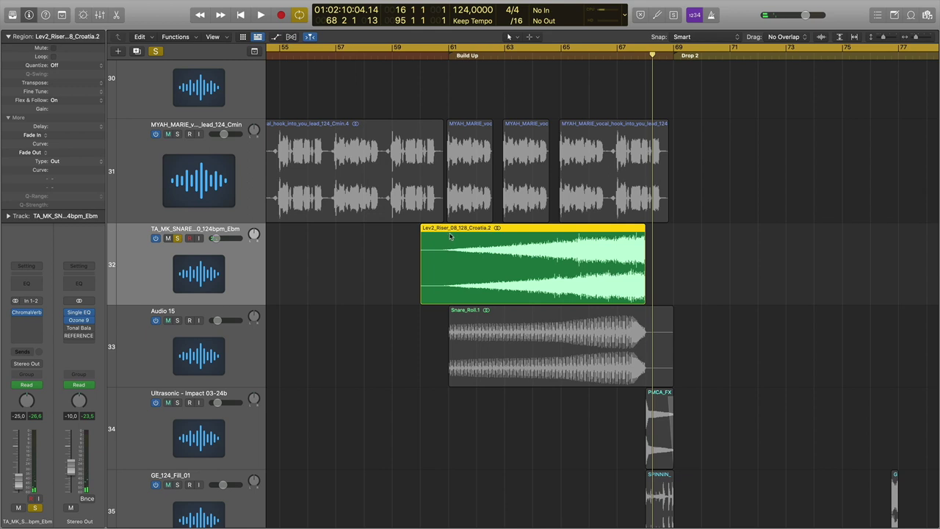
{"action": "left_click", "coordinate": [179, 240]}
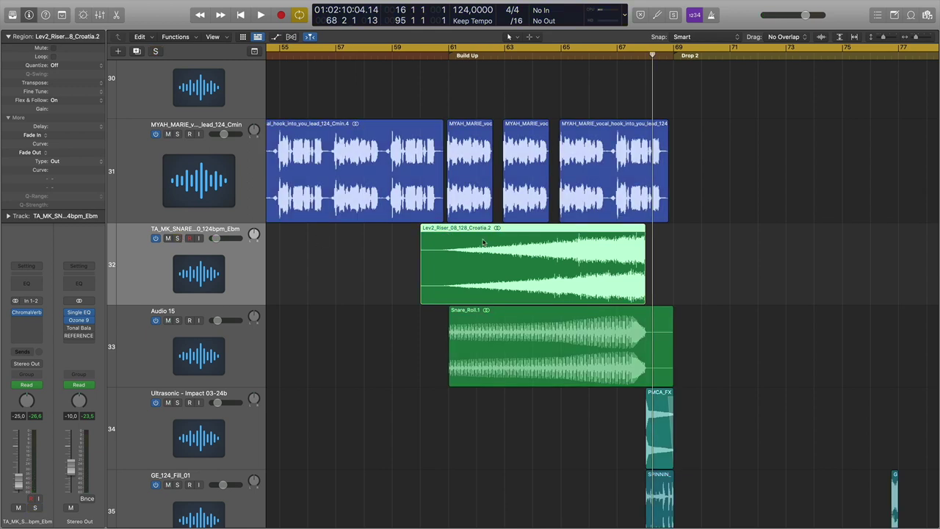
{"action": "left_click", "coordinate": [560, 57]}
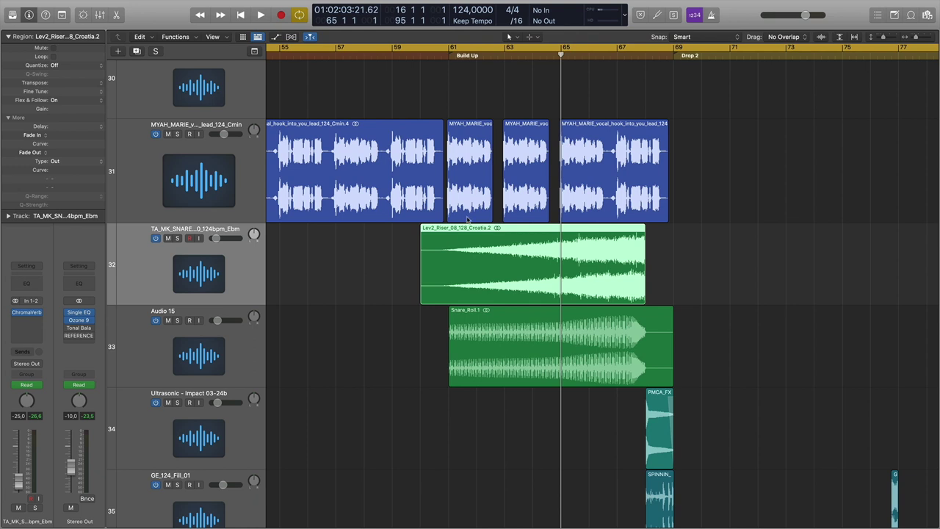
{"action": "scroll", "coordinate": [411, 255], "scroll_direction": "right", "scroll_amount": 3}
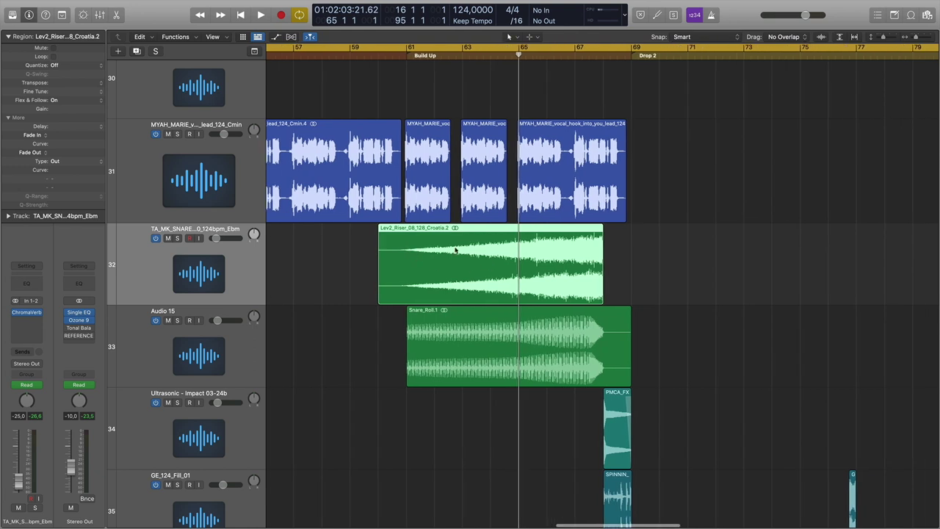
Return the playhead to bar 61 and examine the snare roll, impact, fill and clap tracks in the build-up.
{"action": "scroll", "coordinate": [463, 265], "scroll_direction": "down", "scroll_amount": 3}
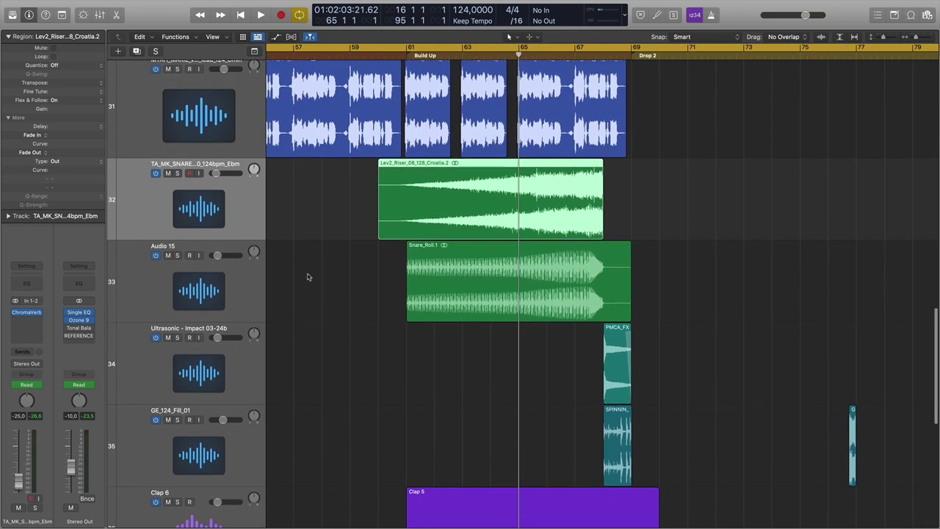
{"action": "scroll", "coordinate": [352, 283], "scroll_direction": "down", "scroll_amount": 4}
{"action": "scroll", "coordinate": [352, 283], "scroll_direction": "down", "scroll_amount": 2}
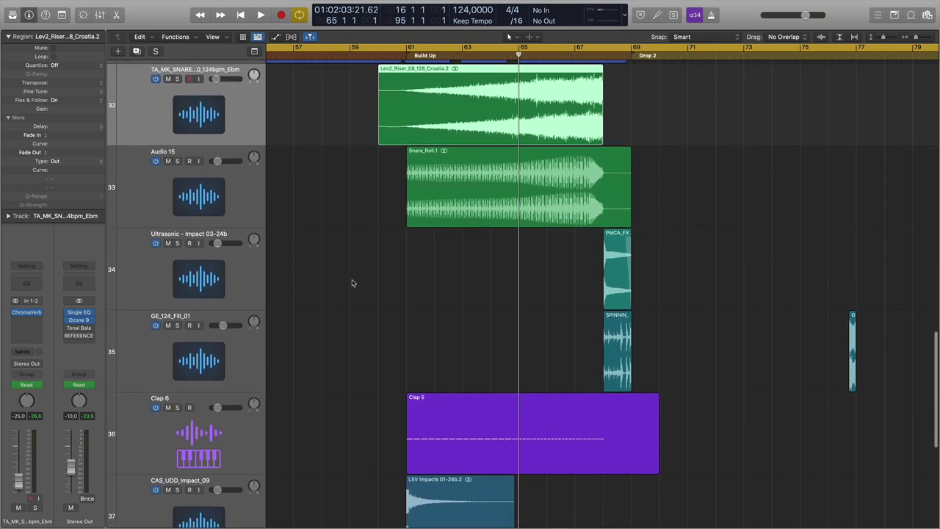
{"action": "left_click", "coordinate": [409, 56]}
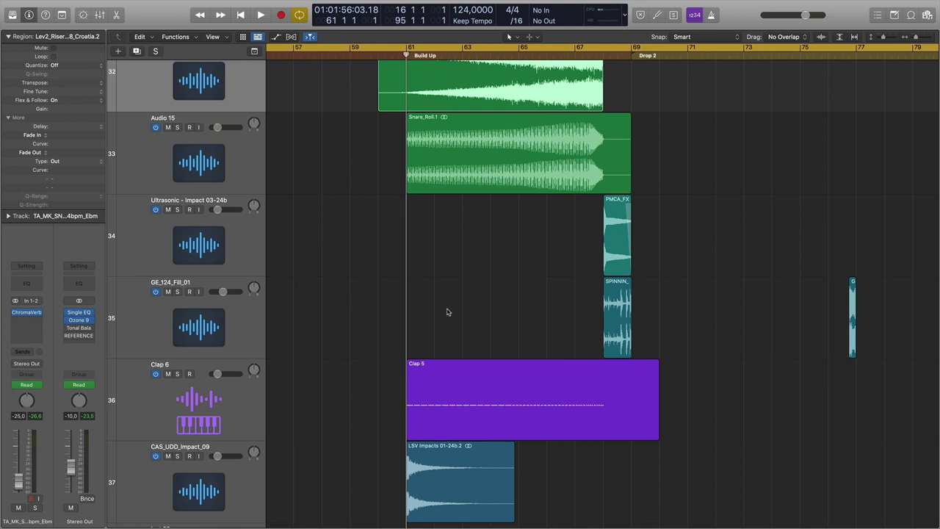
{"action": "scroll", "coordinate": [446, 312], "scroll_direction": "down", "scroll_amount": 5}
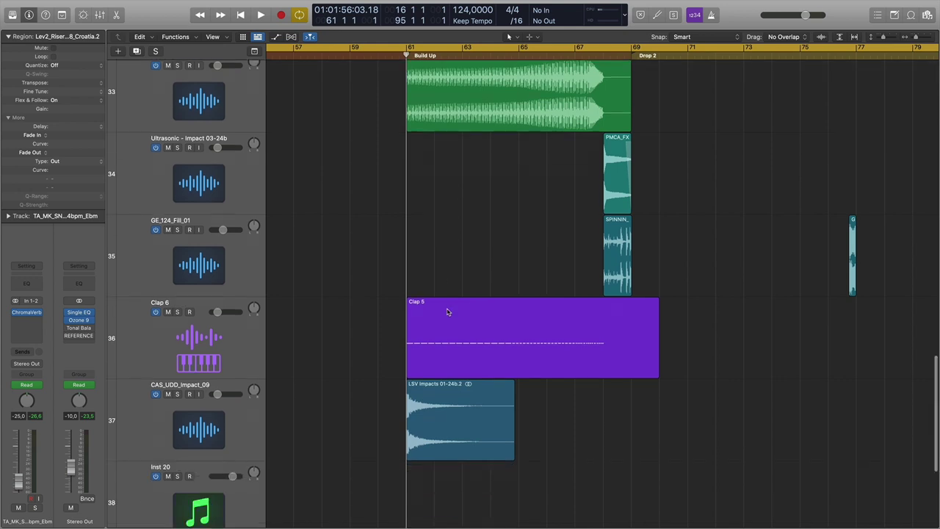
{"action": "scroll", "coordinate": [446, 312], "scroll_direction": "up", "scroll_amount": 1}
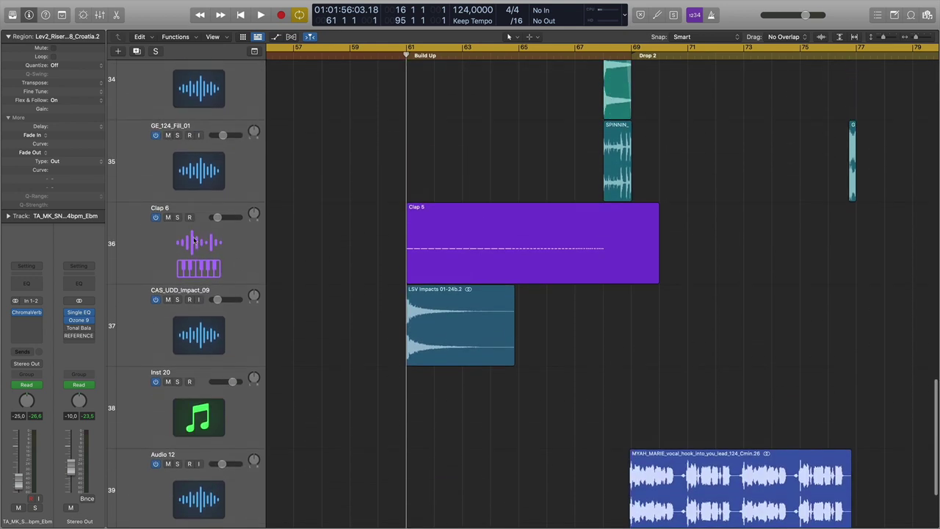
Solo the Clap 6 track and inspect its clap sample in Quick Sampler, leaving the instrument window closed.
{"action": "left_click", "coordinate": [177, 218]}
{"action": "left_click", "coordinate": [201, 222]}
{"action": "left_click", "coordinate": [26, 295]}
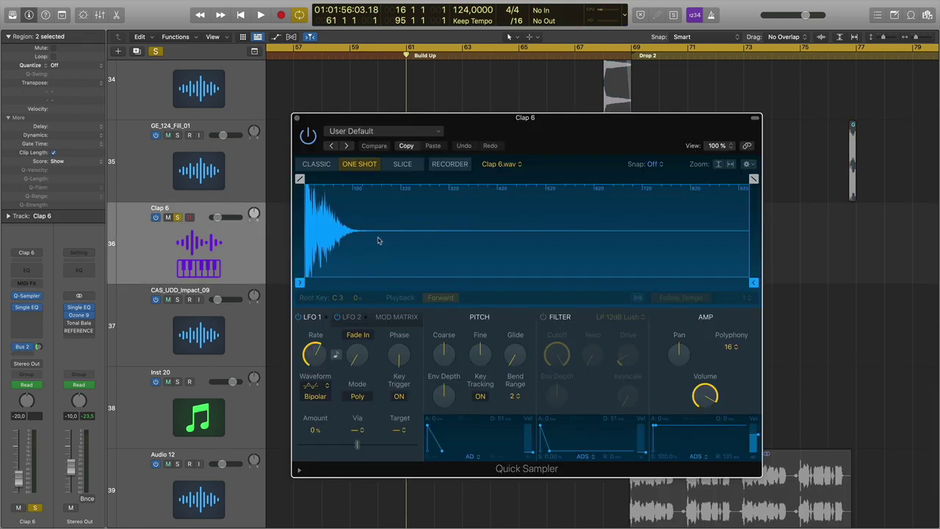
{"action": "left_click", "coordinate": [297, 119]}
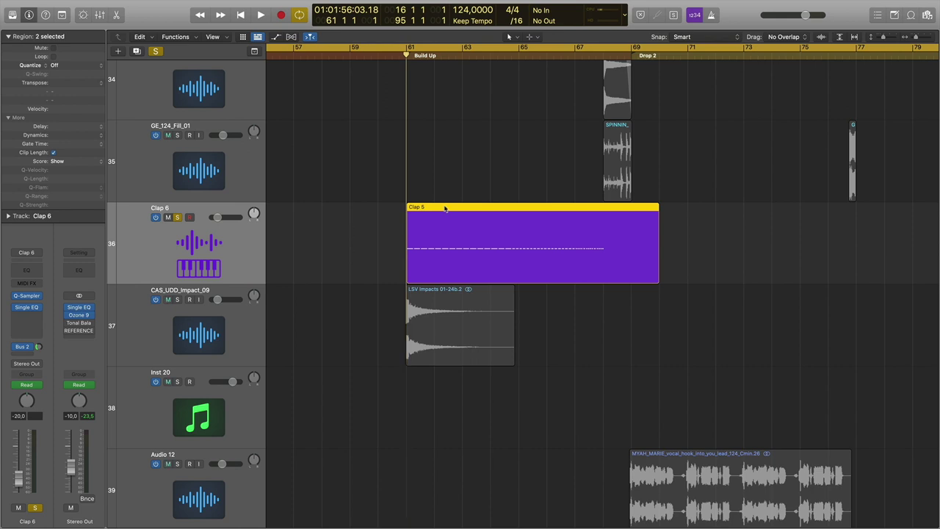
Open the Clap 5 region in an enlarged Piano Roll and examine its C3 notes up close along the whole roll.
{"action": "double_click", "coordinate": [445, 208]}
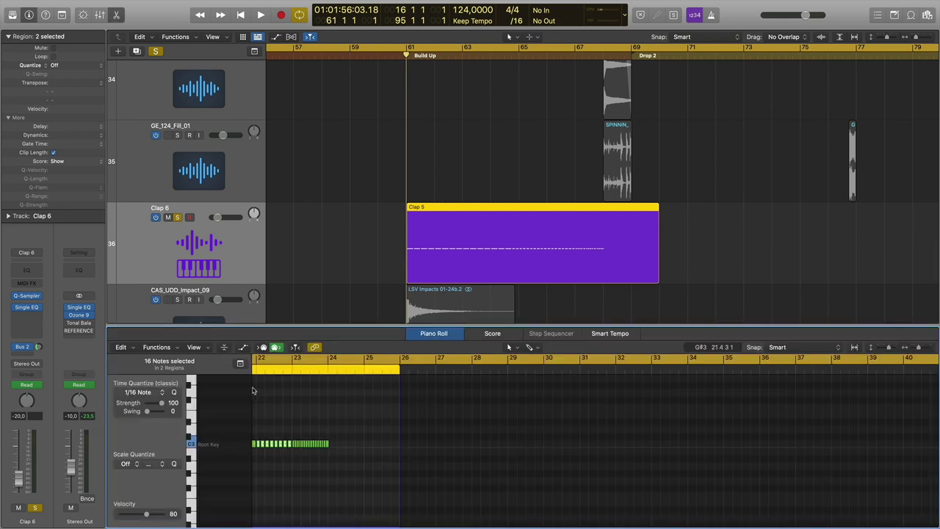
{"action": "scroll", "coordinate": [308, 408], "scroll_direction": "left", "scroll_amount": 10}
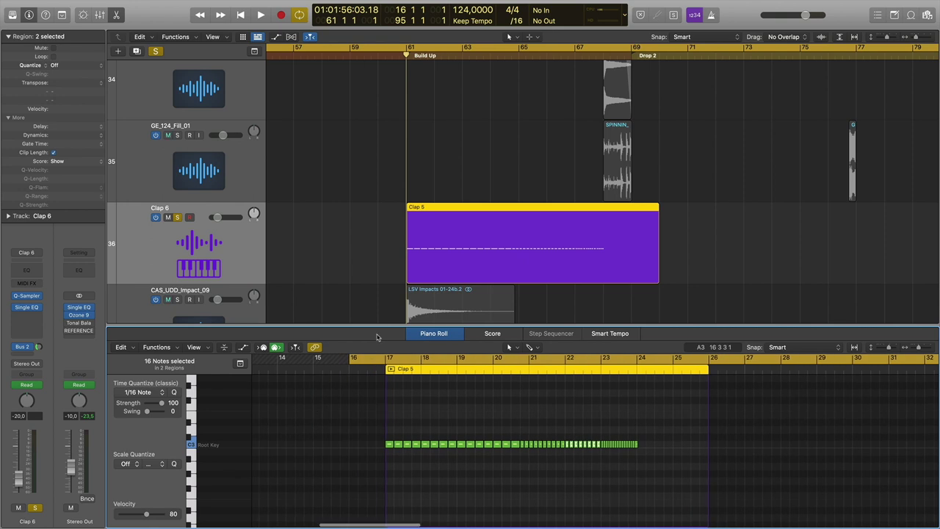
{"action": "left_click_drag", "start_coordinate": [379, 326], "coordinate": [395, 214]}
{"action": "scroll", "coordinate": [384, 183], "scroll_direction": "down", "scroll_amount": 5}
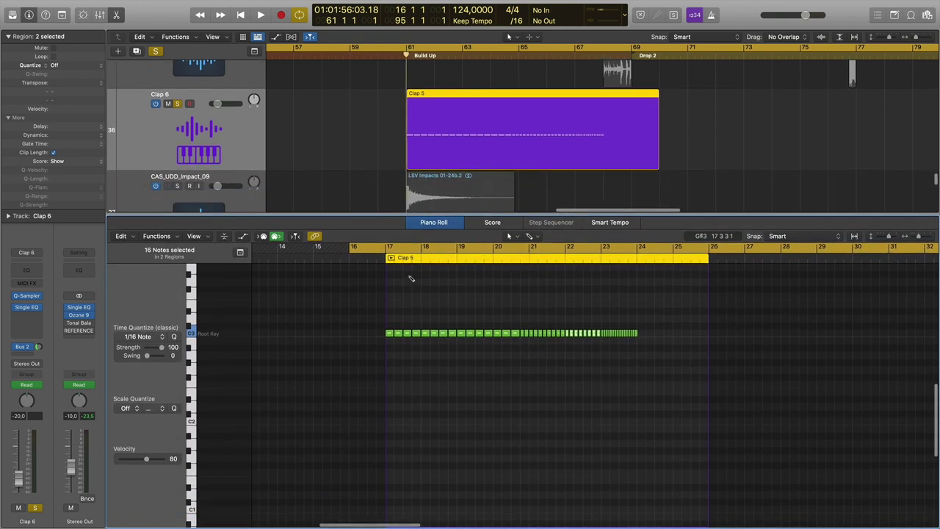
{"action": "key", "text": "super+Right"}
{"action": "key", "text": "super+Right"}
{"action": "key", "text": "super+Right"}
{"action": "scroll", "coordinate": [411, 281], "scroll_direction": "left", "scroll_amount": 5}
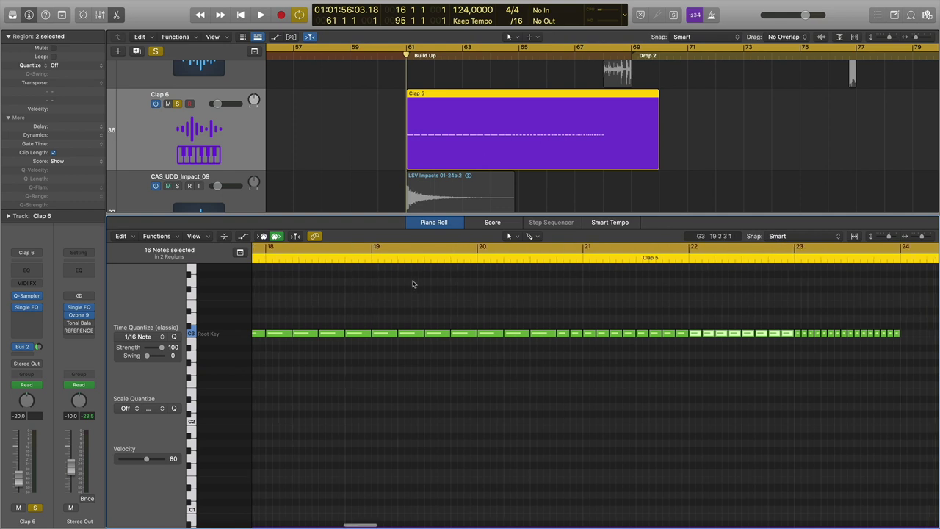
{"action": "scroll", "coordinate": [413, 283], "scroll_direction": "left", "scroll_amount": 3}
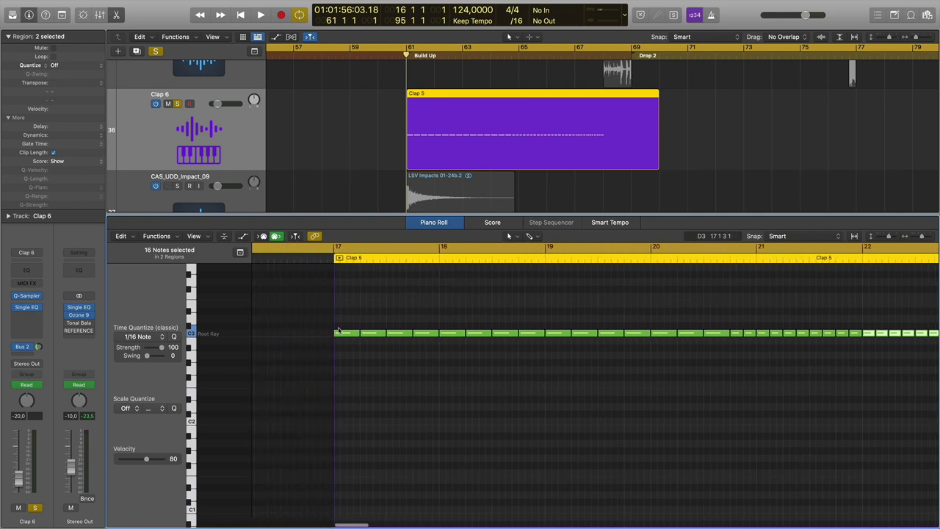
{"action": "scroll", "coordinate": [411, 309], "scroll_direction": "right", "scroll_amount": 15}
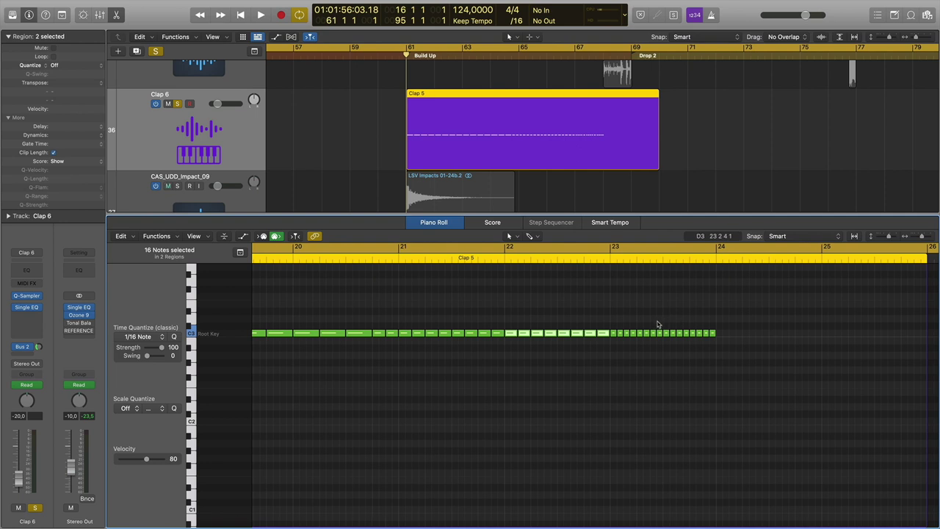
Try lengthening the C3 note at bar 22 of the Clap 5 region.
{"action": "left_click", "coordinate": [563, 310]}
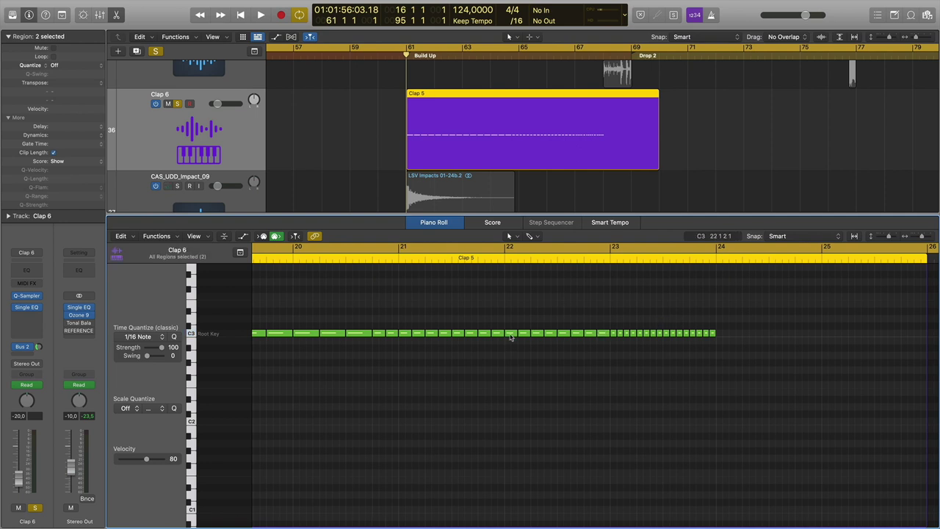
{"action": "left_click", "coordinate": [514, 333]}
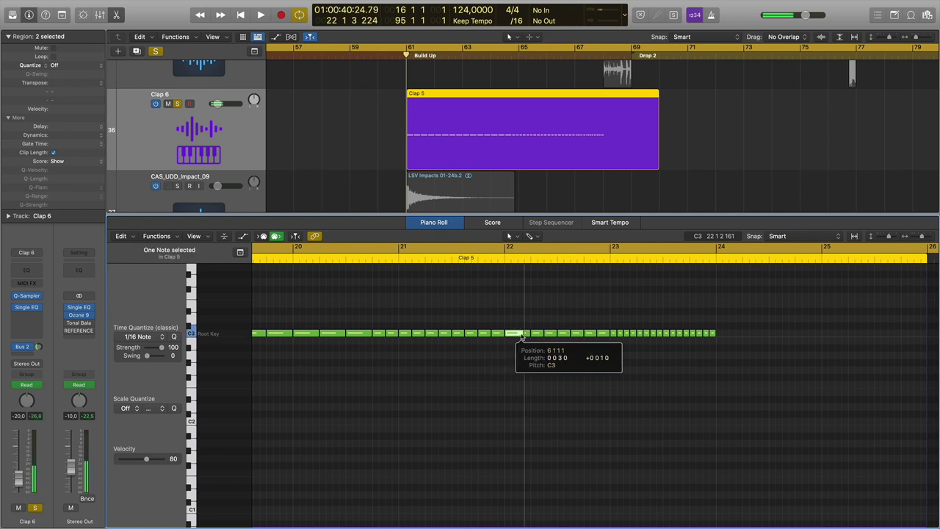
{"action": "left_click", "coordinate": [518, 322]}
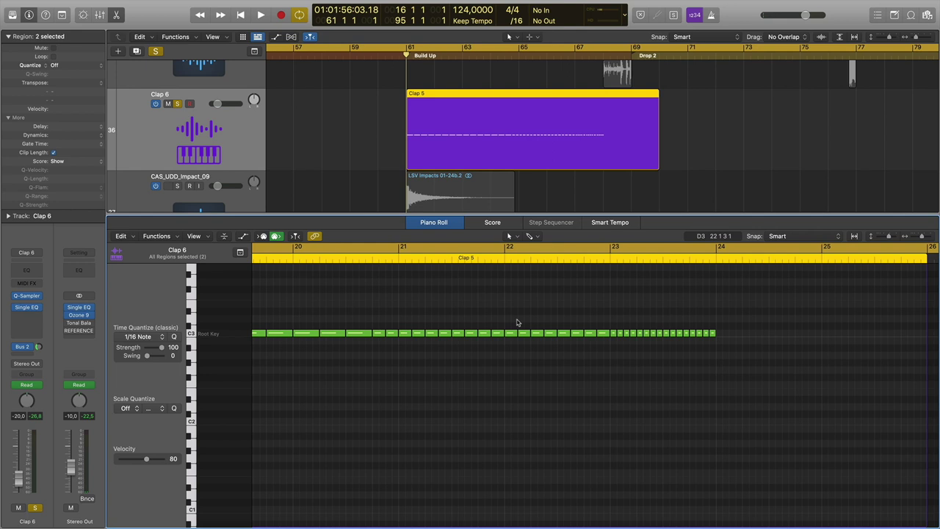
Examine how the clap note spacing changes between bars 18 and 24 and close the Piano Roll.
{"action": "scroll", "coordinate": [441, 321], "scroll_direction": "left", "scroll_amount": 3}
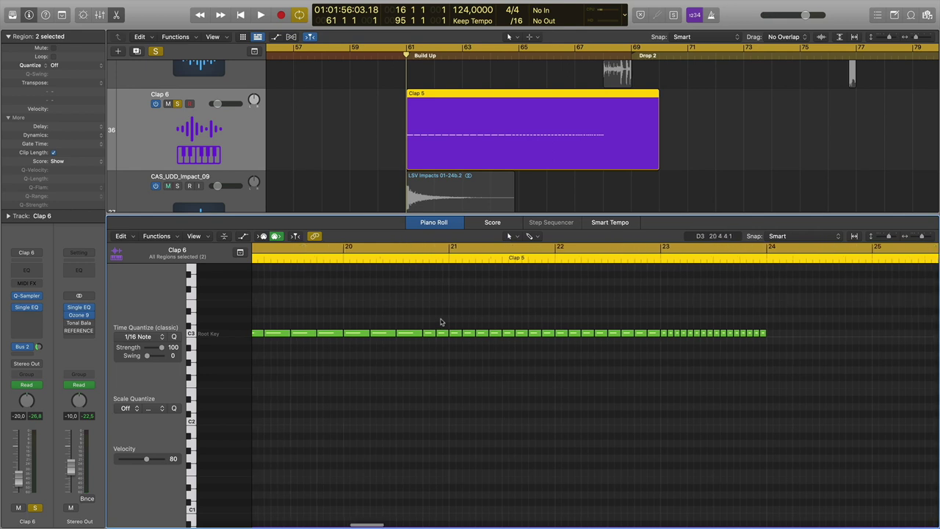
{"action": "scroll", "coordinate": [321, 324], "scroll_direction": "left", "scroll_amount": 5}
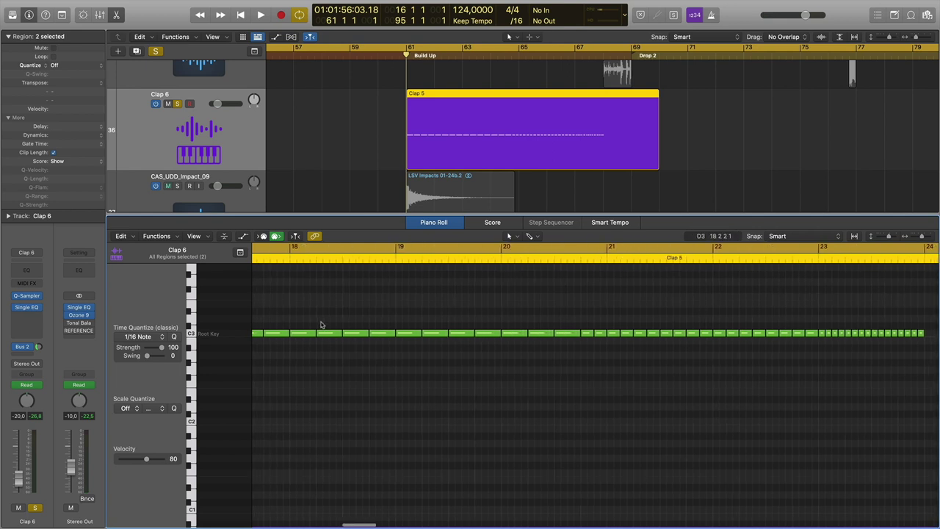
{"action": "scroll", "coordinate": [321, 327], "scroll_direction": "right", "scroll_amount": 10}
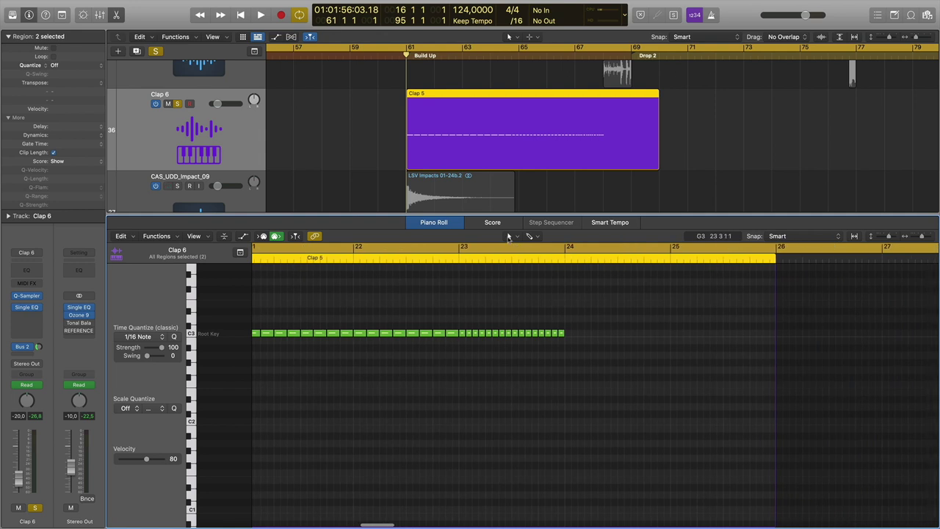
{"action": "key", "text": "e"}
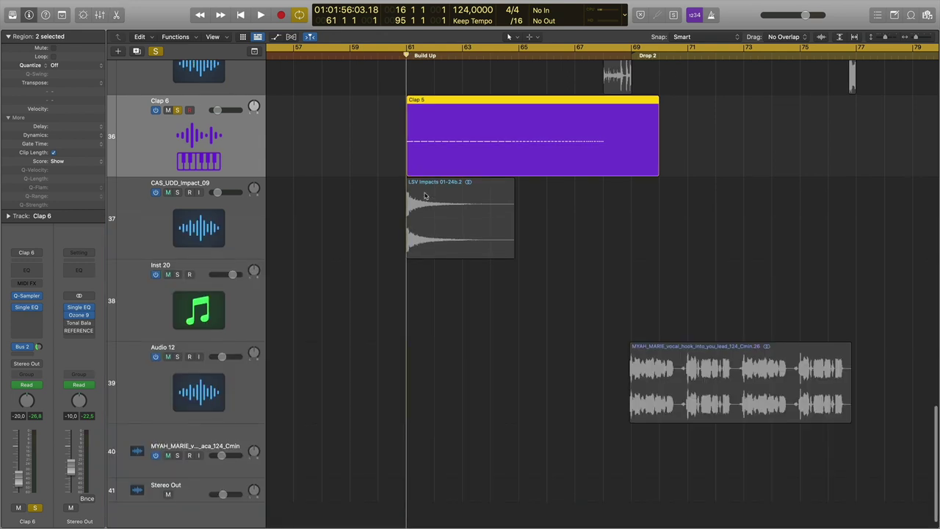
Play the soloed clap roll from bar 61, skip ahead to bars 65 and 67, and stop playback.
{"action": "scroll", "coordinate": [428, 199], "scroll_direction": "up", "scroll_amount": 3}
{"action": "key", "text": "space"}
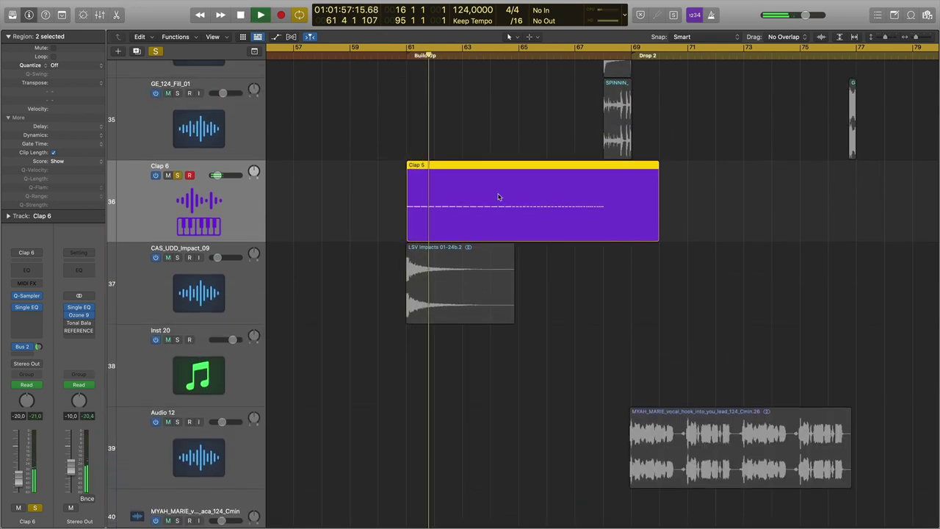
{"action": "left_click", "coordinate": [518, 57]}
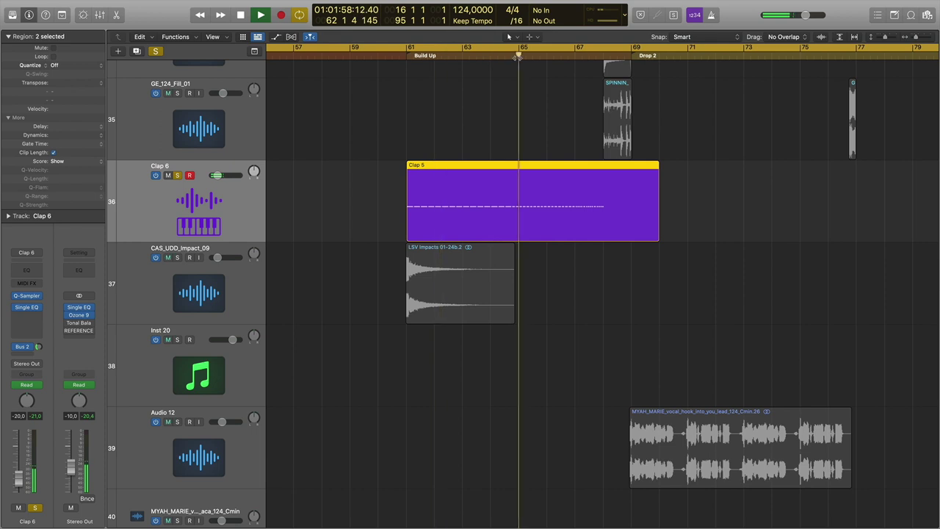
{"action": "left_click", "coordinate": [575, 58]}
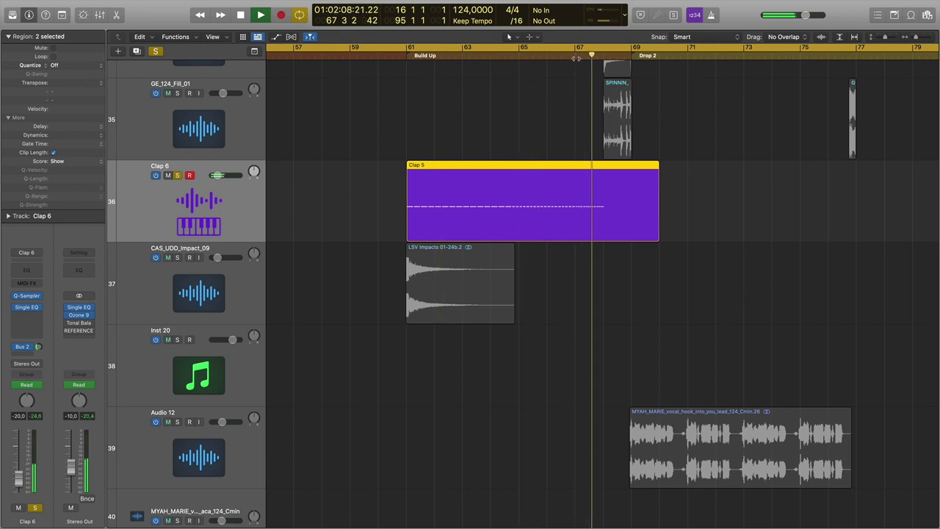
{"action": "key", "text": "space"}
Solo the Audio 15 snare roll track instead of Clap 6, select it and return the playhead to bar 61.
{"action": "scroll", "coordinate": [484, 186], "scroll_direction": "up", "scroll_amount": 3}
{"action": "scroll", "coordinate": [484, 186], "scroll_direction": "up", "scroll_amount": 4}
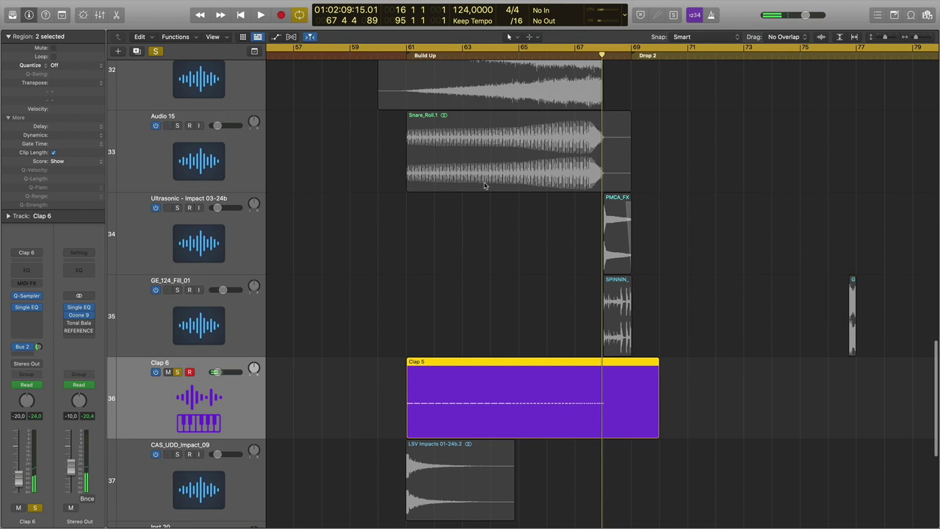
{"action": "left_click", "coordinate": [177, 125]}
{"action": "left_click", "coordinate": [177, 372]}
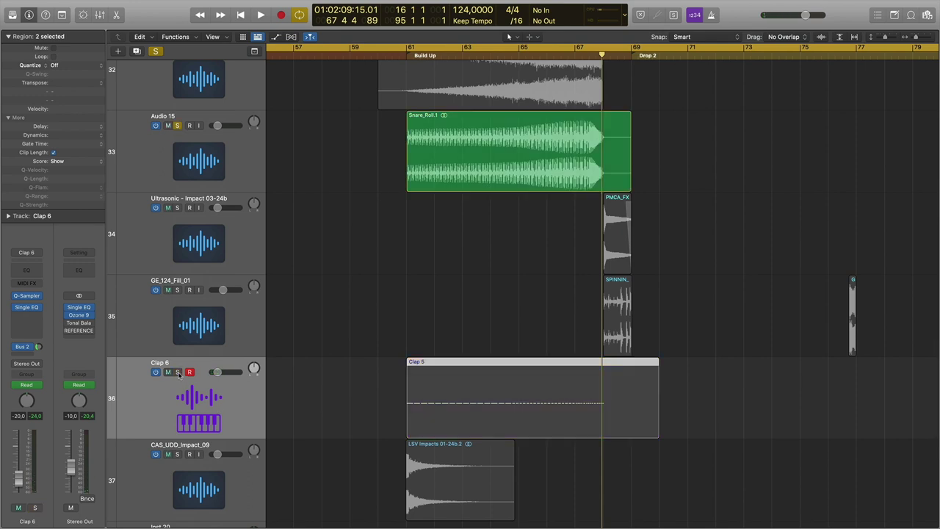
{"action": "left_click", "coordinate": [242, 174]}
{"action": "left_click", "coordinate": [406, 55]}
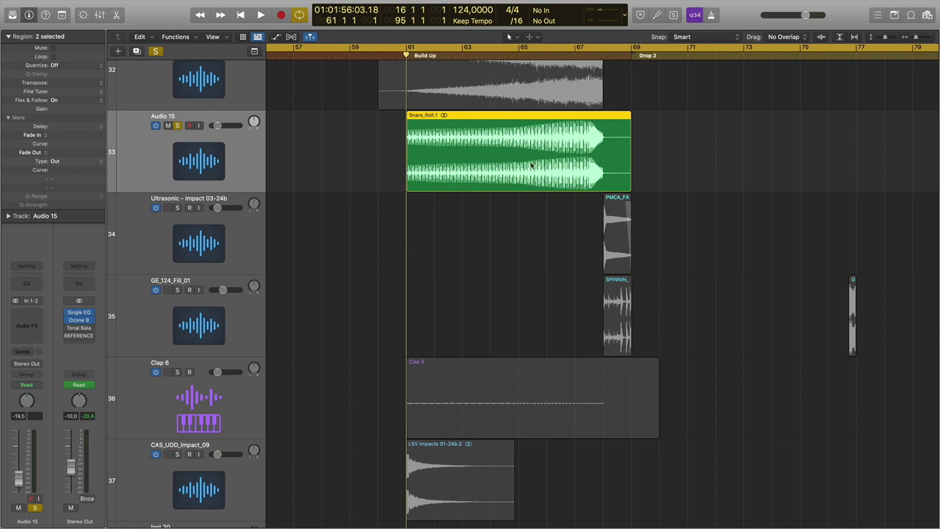
Select the lead vocal track, inspect its Vocal Transformer plug-in and review the riser, snare roll and fill tracks below.
{"action": "scroll", "coordinate": [557, 207], "scroll_direction": "up", "scroll_amount": 8}
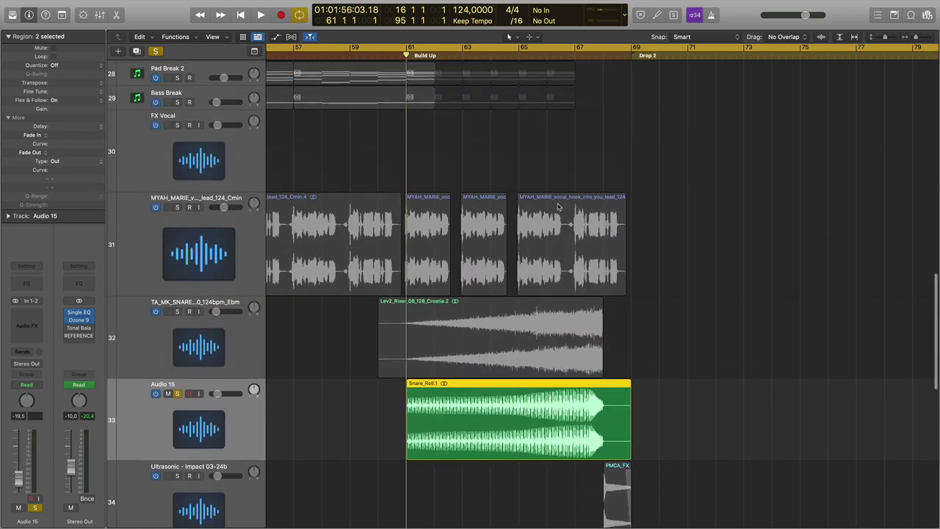
{"action": "left_click", "coordinate": [242, 278]}
{"action": "left_click", "coordinate": [27, 284]}
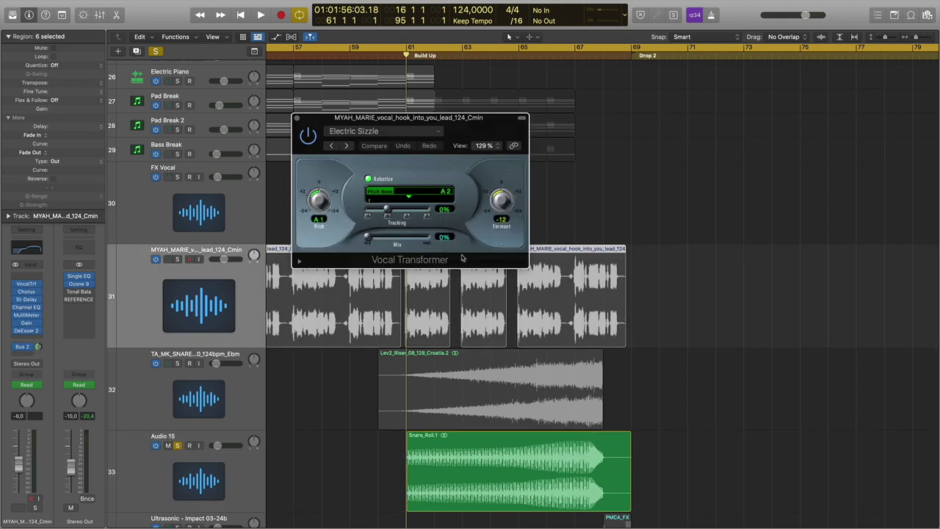
{"action": "left_click", "coordinate": [297, 118]}
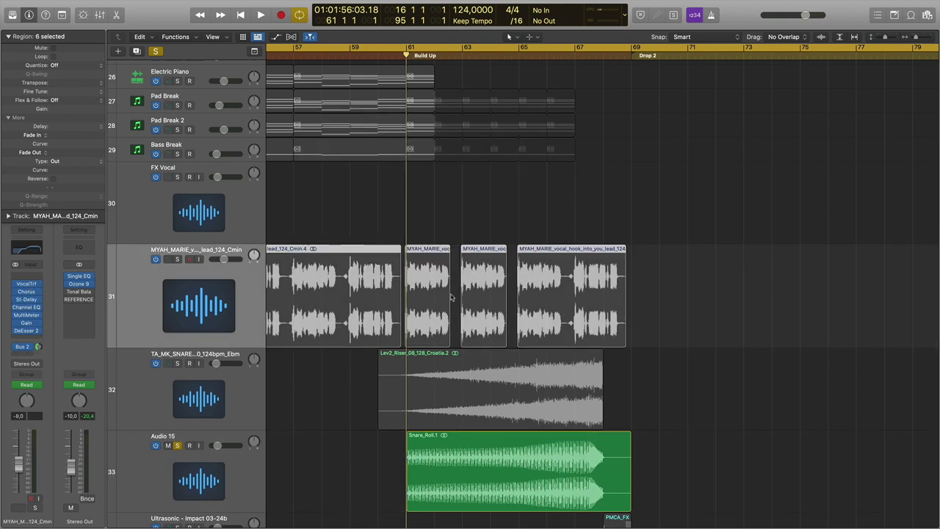
{"action": "scroll", "coordinate": [663, 330], "scroll_direction": "down", "scroll_amount": 10}
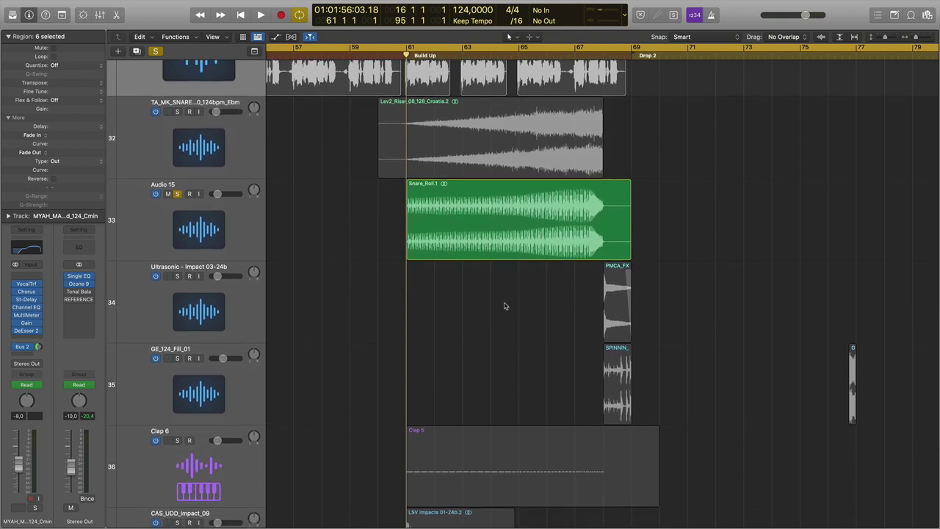
{"action": "scroll", "coordinate": [505, 307], "scroll_direction": "down", "scroll_amount": 1}
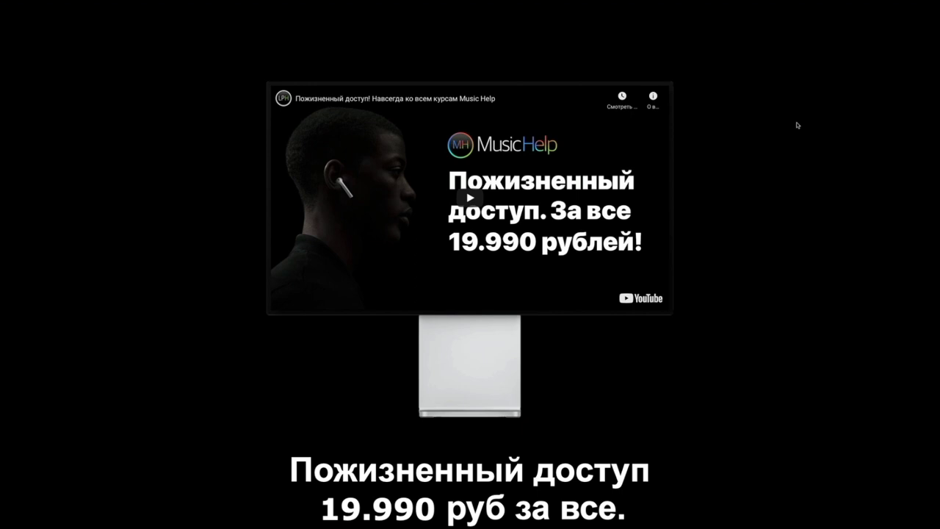
Read the Music Help lifetime access offer and its description of learning on different devices.
{"action": "scroll", "coordinate": [797, 126], "scroll_direction": "down", "scroll_amount": 4}
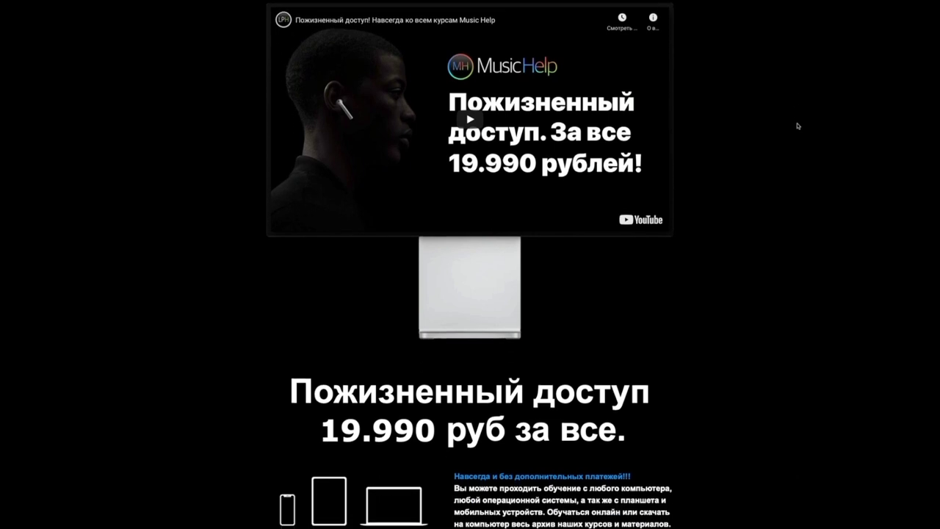
{"action": "scroll", "coordinate": [797, 127], "scroll_direction": "down", "scroll_amount": 2}
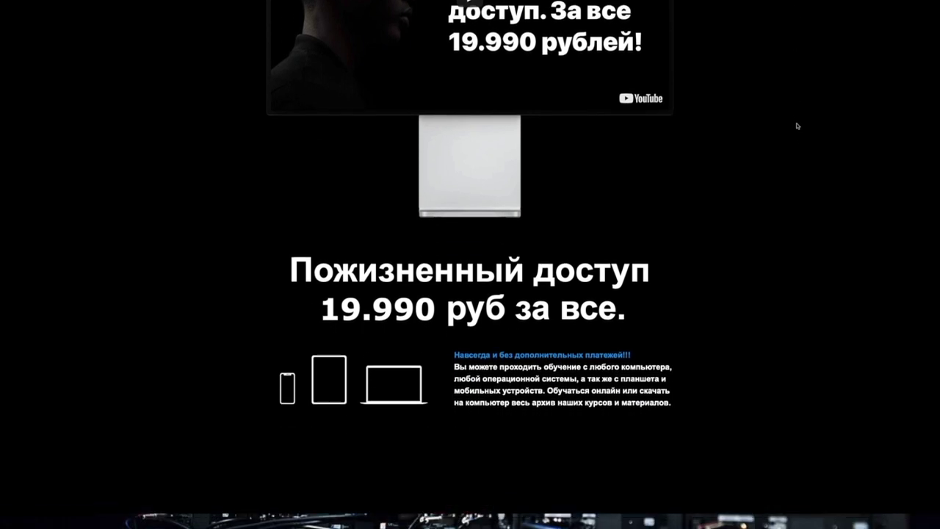
{"action": "scroll", "coordinate": [797, 126], "scroll_direction": "down", "scroll_amount": 2}
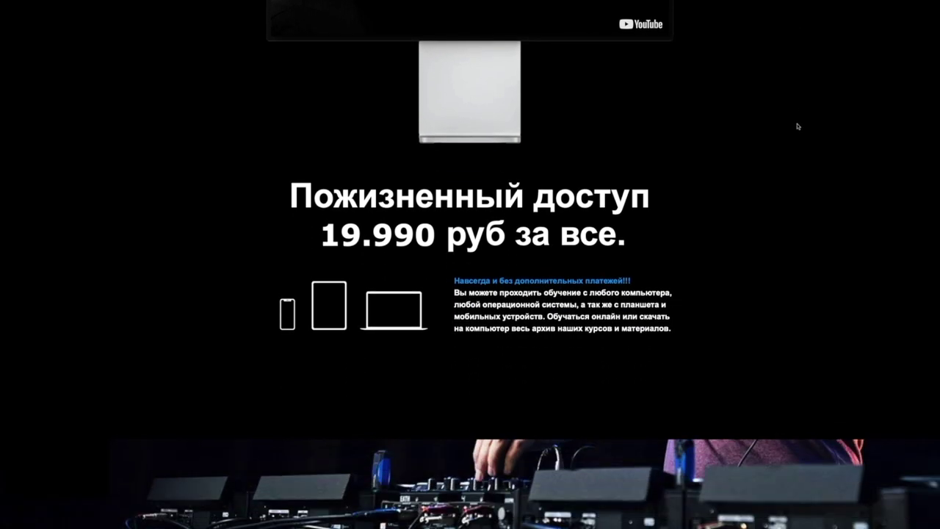
{"action": "scroll", "coordinate": [798, 127], "scroll_direction": "down", "scroll_amount": 1}
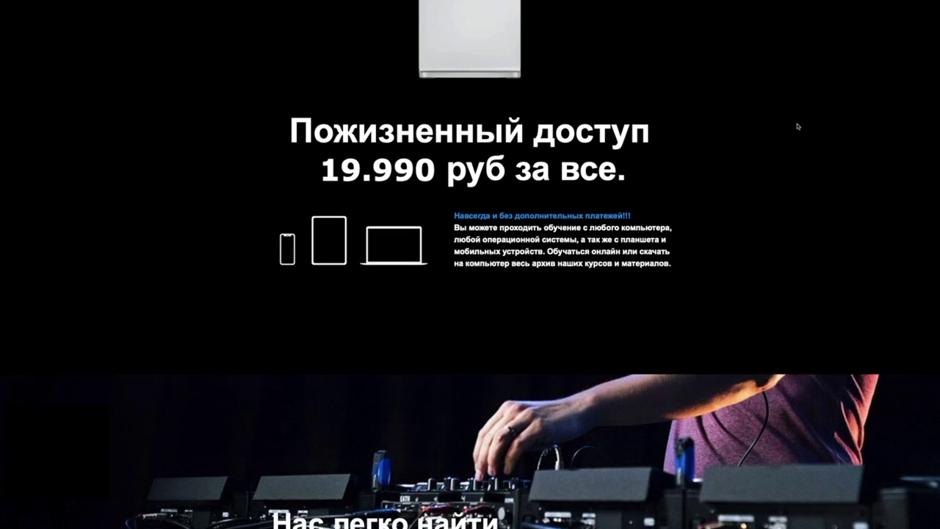
Read the Music Help offer's slogan section and its list of included materials, from trainings and video courses to life hacks and photo answers.
{"action": "scroll", "coordinate": [798, 126], "scroll_direction": "down", "scroll_amount": 2}
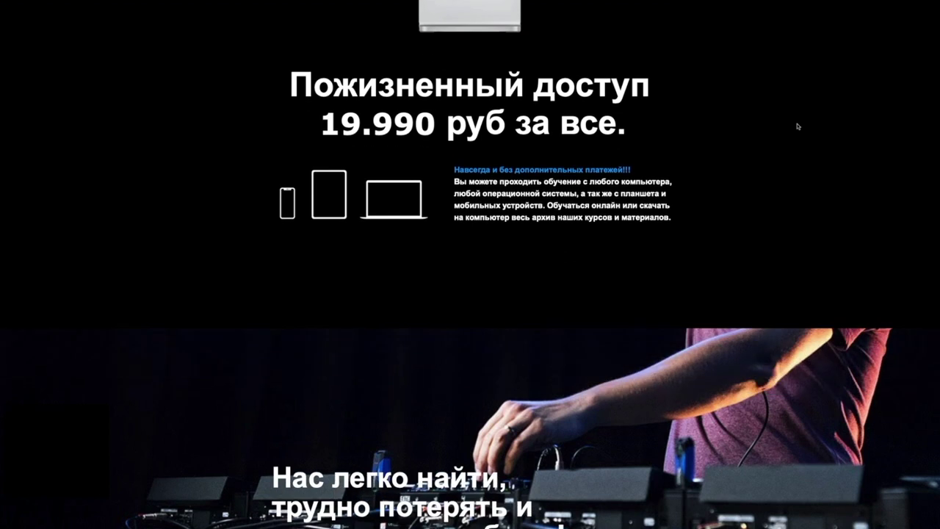
{"action": "scroll", "coordinate": [798, 126], "scroll_direction": "down", "scroll_amount": 2}
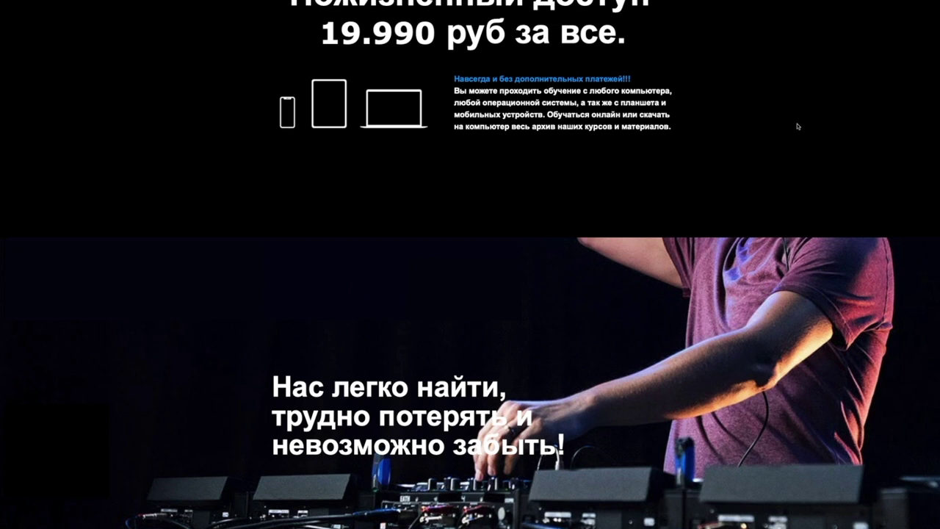
{"action": "scroll", "coordinate": [797, 126], "scroll_direction": "down", "scroll_amount": 4}
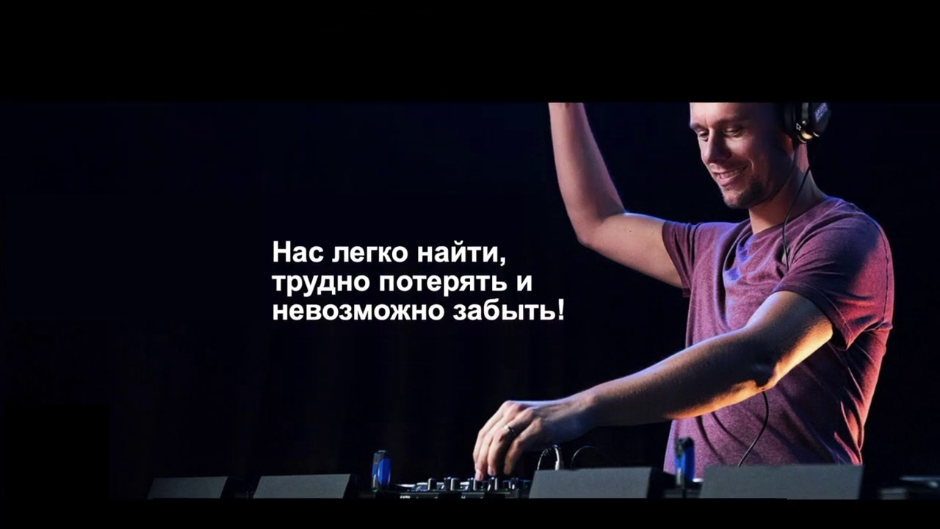
{"action": "scroll", "coordinate": [797, 126], "scroll_direction": "down", "scroll_amount": 4}
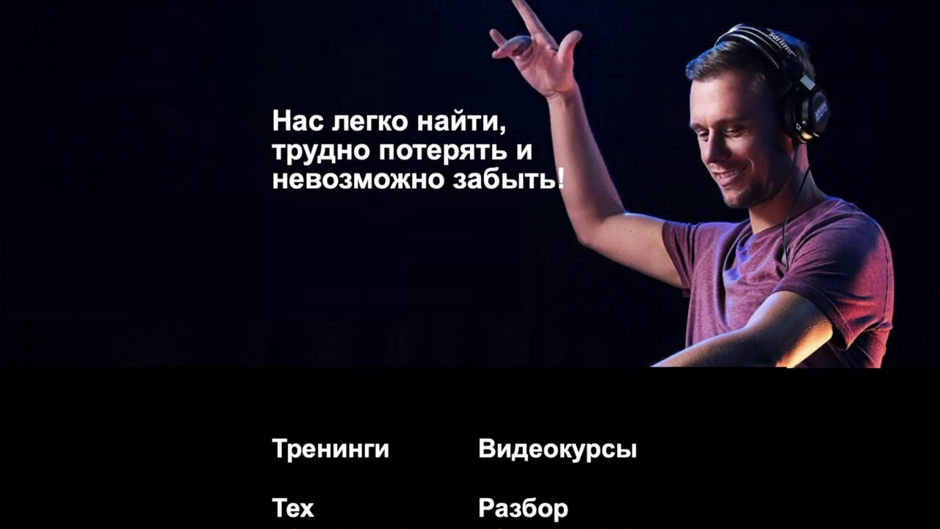
{"action": "scroll", "coordinate": [798, 126], "scroll_direction": "down", "scroll_amount": 3}
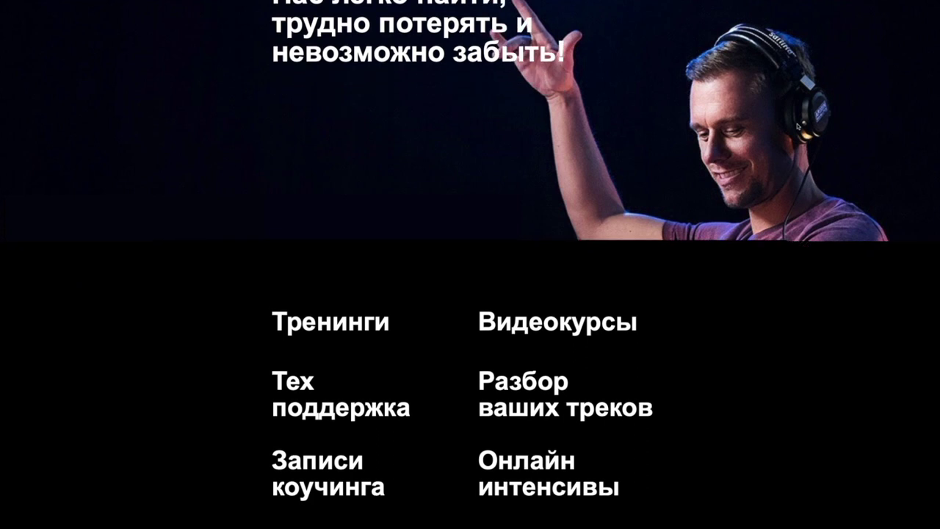
{"action": "scroll", "coordinate": [798, 126], "scroll_direction": "down", "scroll_amount": 2}
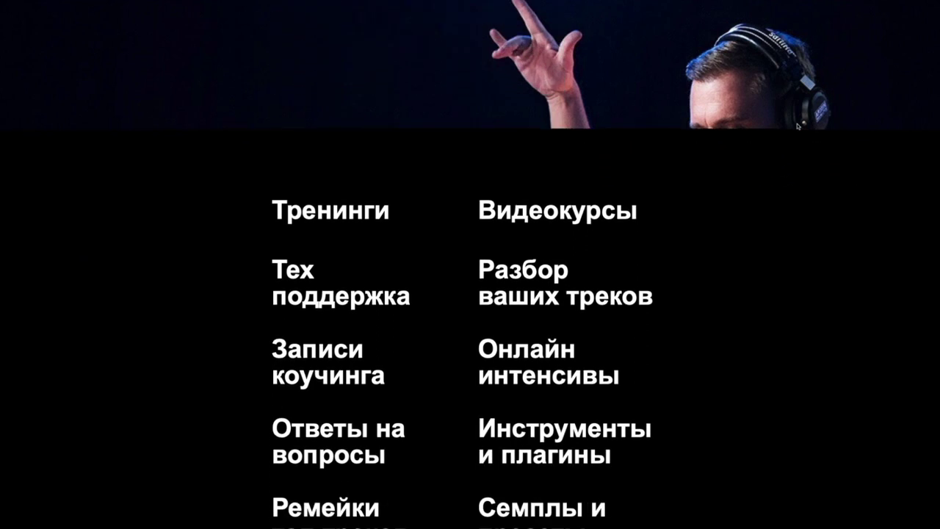
{"action": "scroll", "coordinate": [798, 126], "scroll_direction": "down", "scroll_amount": 3}
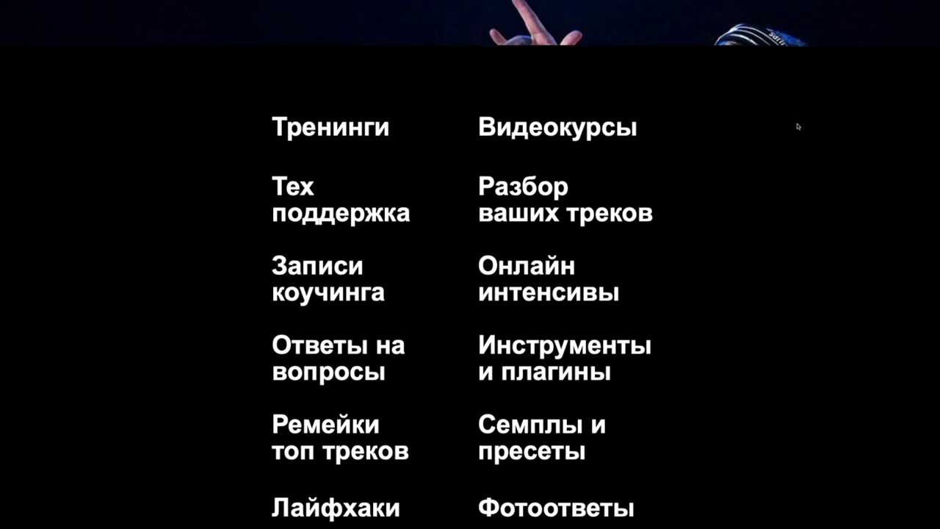
{"action": "scroll", "coordinate": [797, 127], "scroll_direction": "down", "scroll_amount": 1}
{"action": "scroll", "coordinate": [798, 127], "scroll_direction": "down", "scroll_amount": 2}
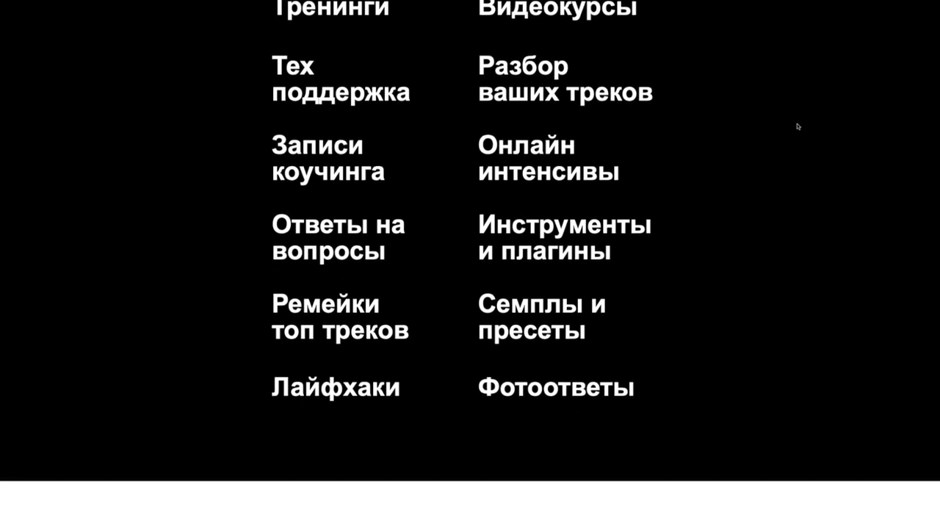
Examine the Music Help school statistics and the Logic Pro and Ableton Live lifetime access options below them.
{"action": "scroll", "coordinate": [798, 126], "scroll_direction": "down", "scroll_amount": 3}
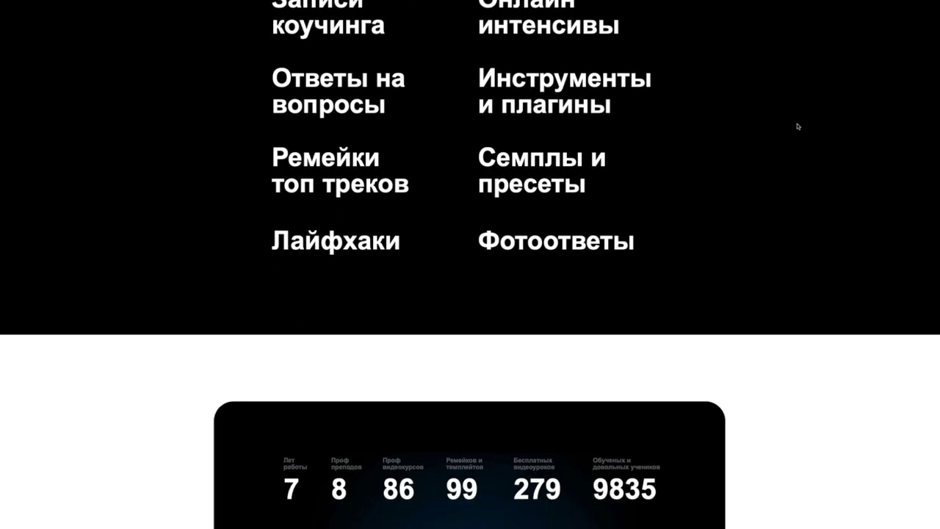
{"action": "scroll", "coordinate": [798, 127], "scroll_direction": "down", "scroll_amount": 1}
{"action": "scroll", "coordinate": [798, 127], "scroll_direction": "down", "scroll_amount": 3}
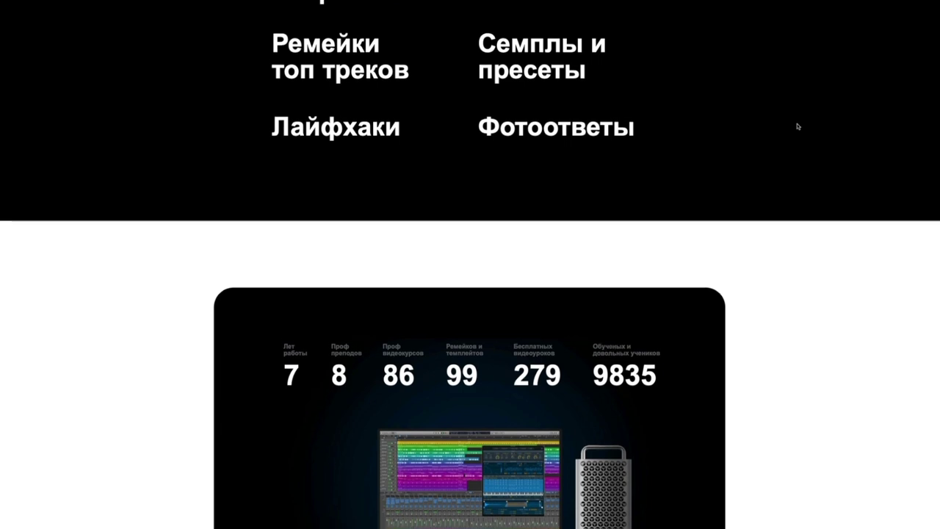
{"action": "scroll", "coordinate": [798, 126], "scroll_direction": "down", "scroll_amount": 2}
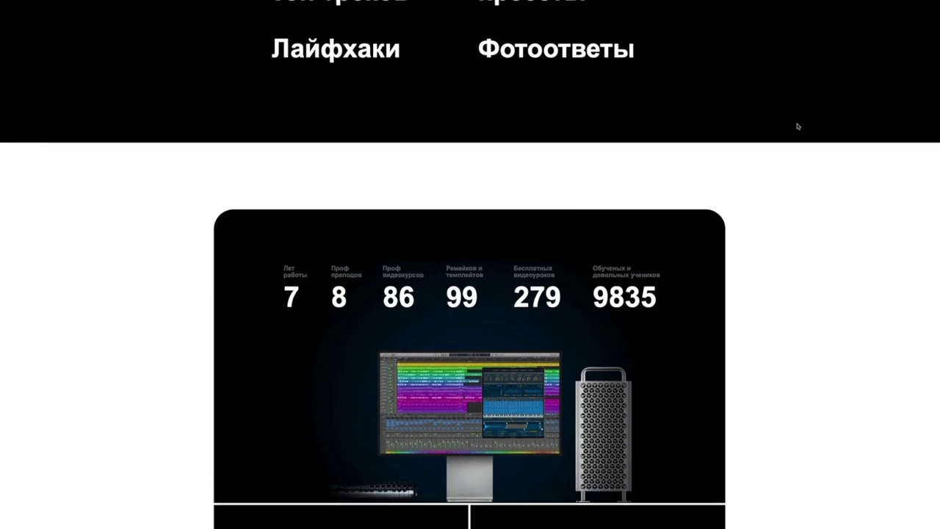
{"action": "scroll", "coordinate": [797, 127], "scroll_direction": "down", "scroll_amount": 1}
{"action": "scroll", "coordinate": [798, 126], "scroll_direction": "down", "scroll_amount": 2}
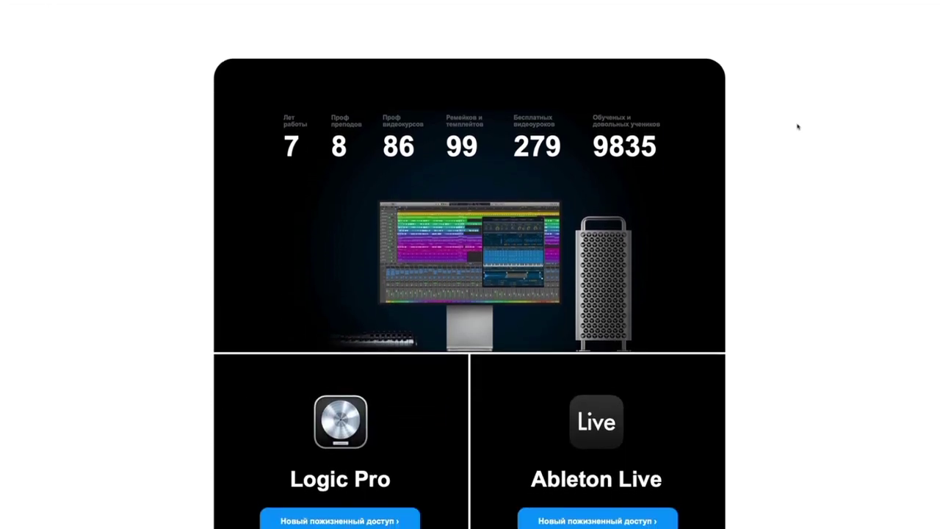
{"action": "scroll", "coordinate": [797, 127], "scroll_direction": "down", "scroll_amount": 1}
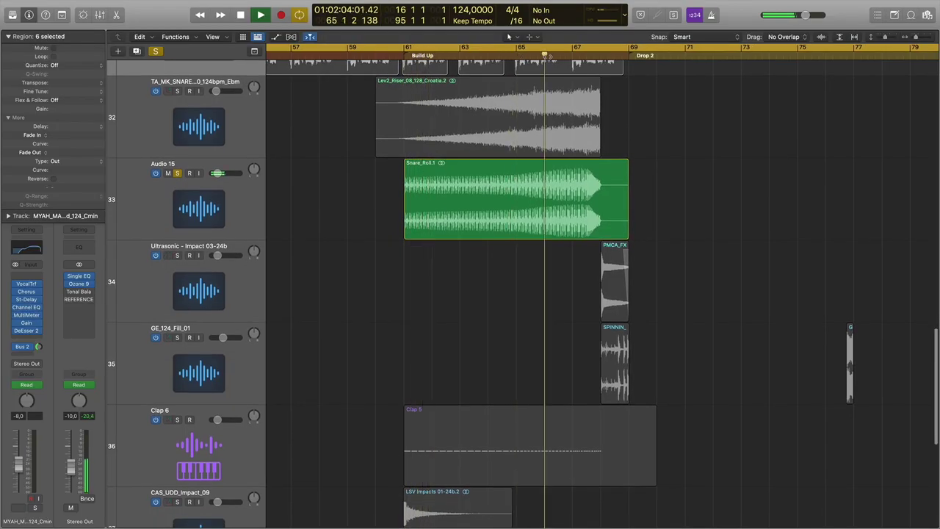
Stop the soloed snare roll, replay its ending from bar 66 and stop playback at bar 68.
{"action": "key", "text": "space"}
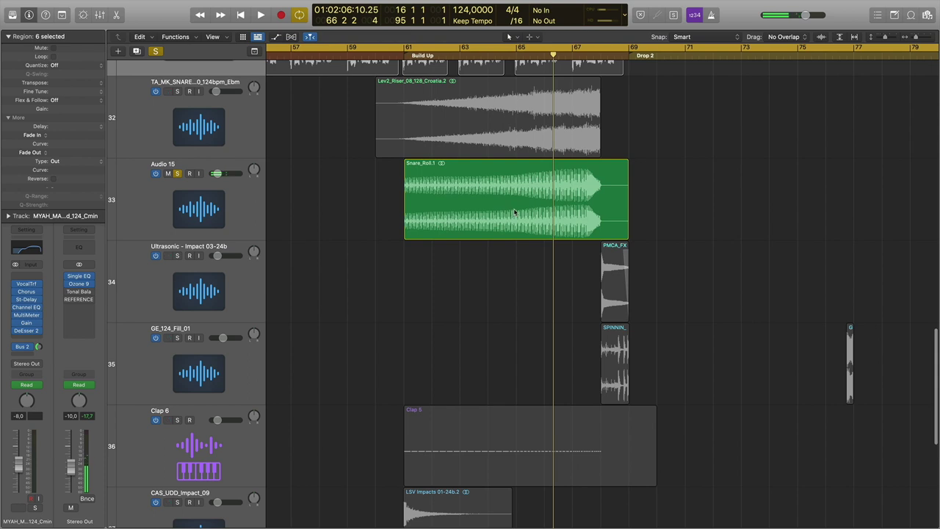
{"action": "left_click", "coordinate": [552, 58]}
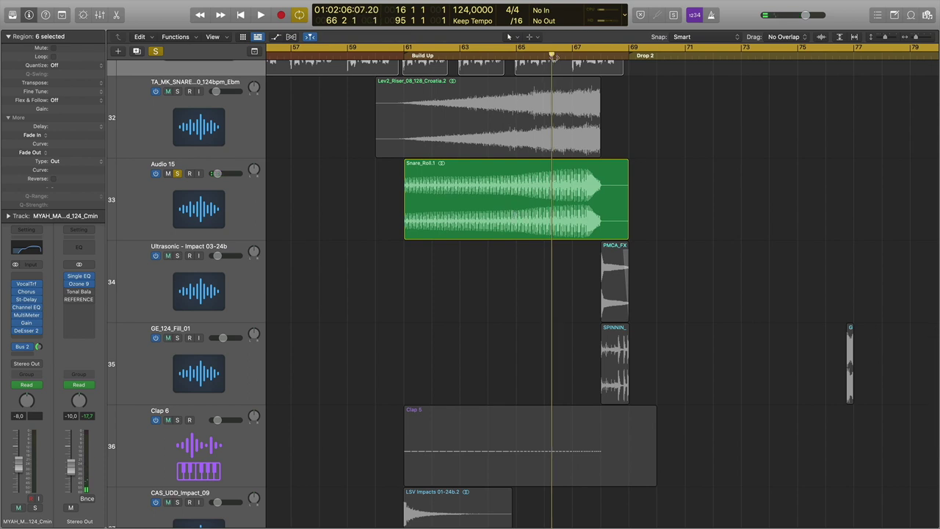
{"action": "key", "text": "space"}
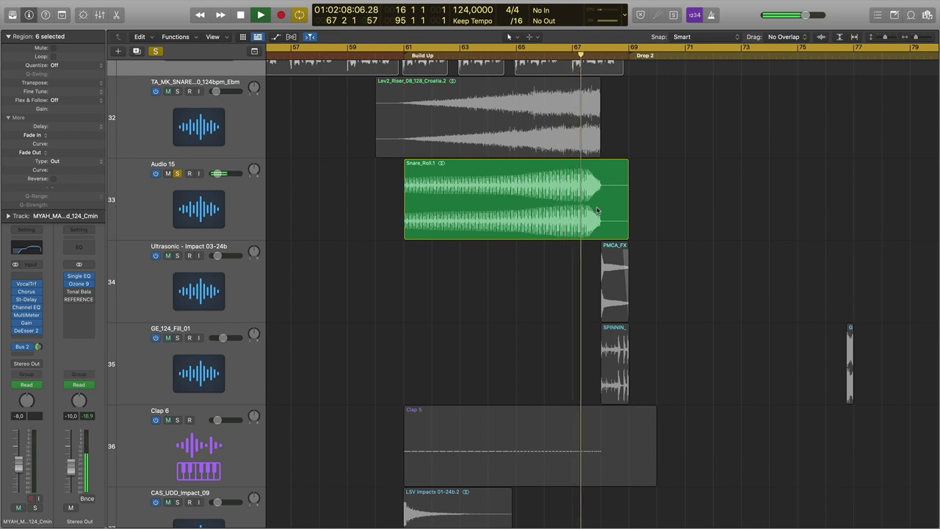
{"action": "key", "text": "space"}
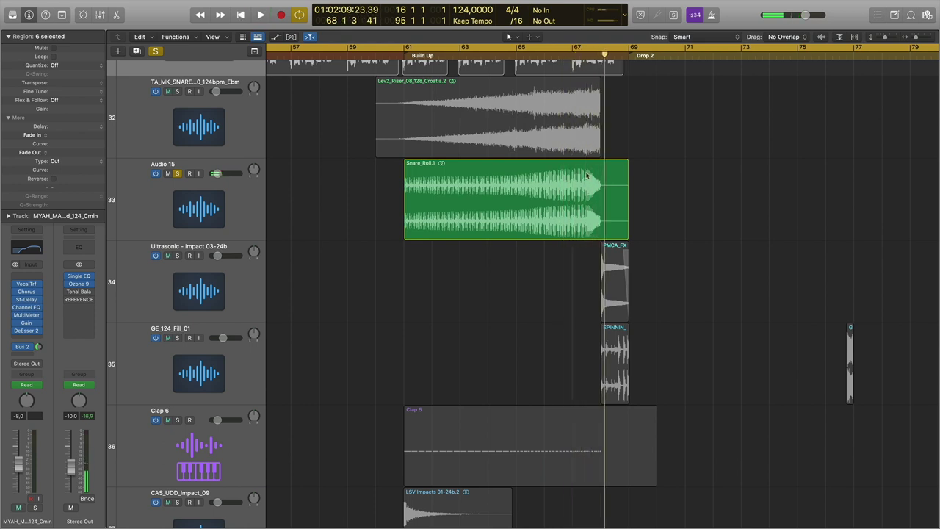
Solo Clap 6 alongside the Audio 15 snare roll with the playhead at bar 61, and turn both solos off.
{"action": "left_click", "coordinate": [177, 420]}
{"action": "left_click", "coordinate": [407, 57]}
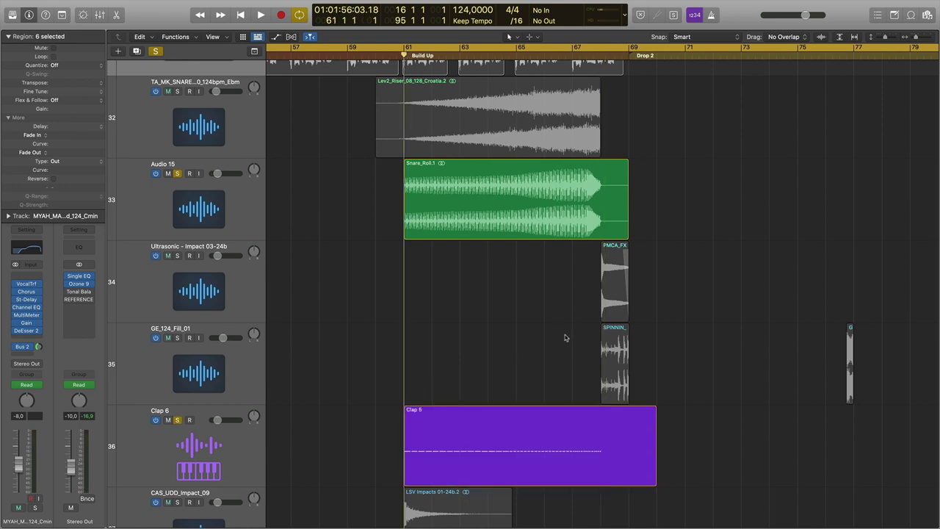
{"action": "left_click", "coordinate": [498, 430]}
{"action": "left_click", "coordinate": [424, 321]}
{"action": "left_click", "coordinate": [529, 218]}
{"action": "left_click", "coordinate": [520, 305]}
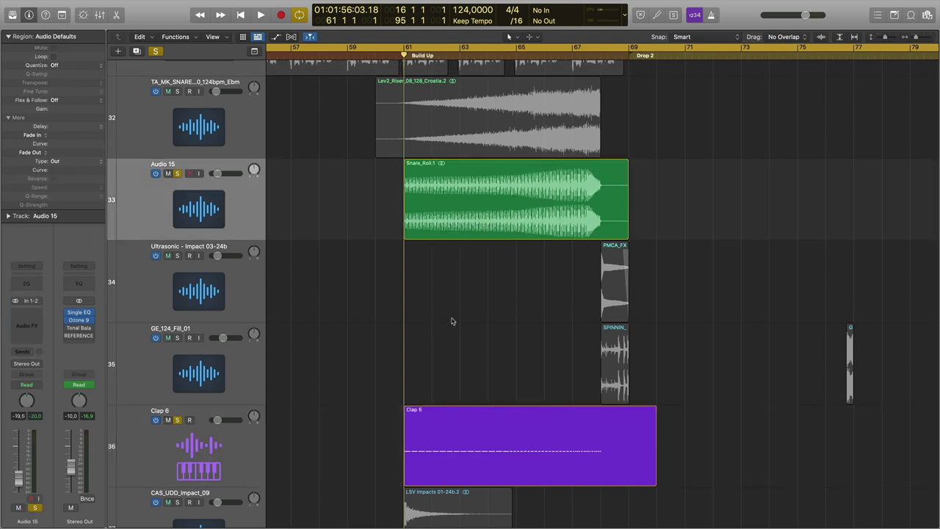
{"action": "left_click", "coordinate": [177, 420]}
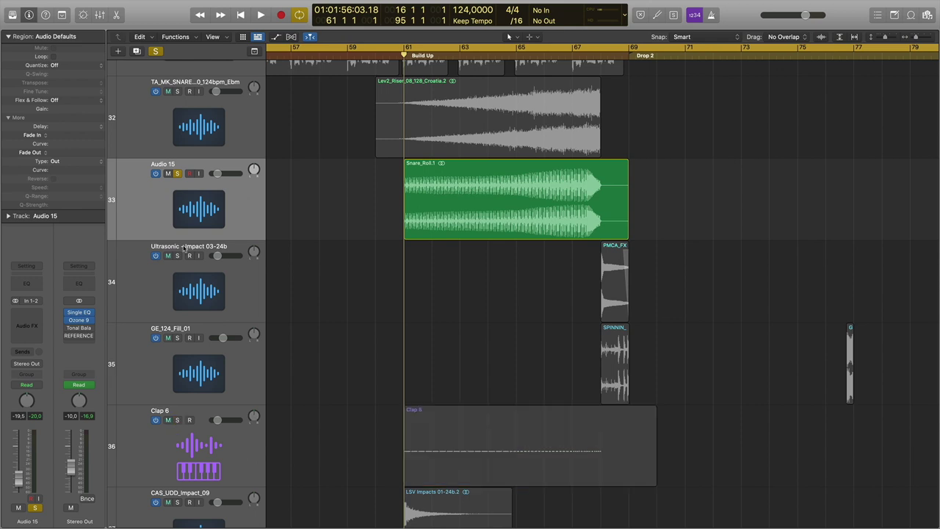
{"action": "left_click", "coordinate": [177, 173]}
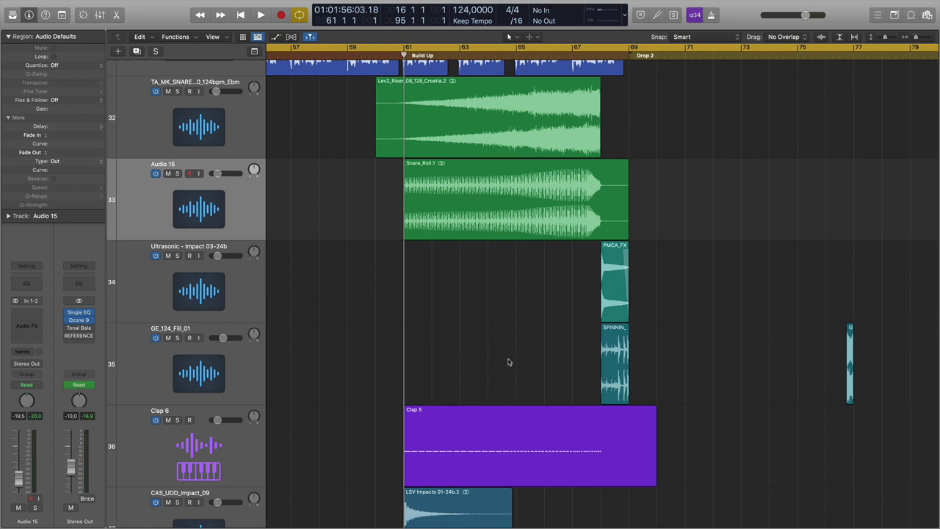
Solo the CAS_UDD_Impact_09 track, play its impact from bar 61, return the playhead there and turn the solo off.
{"action": "scroll", "coordinate": [508, 362], "scroll_direction": "down", "scroll_amount": 5}
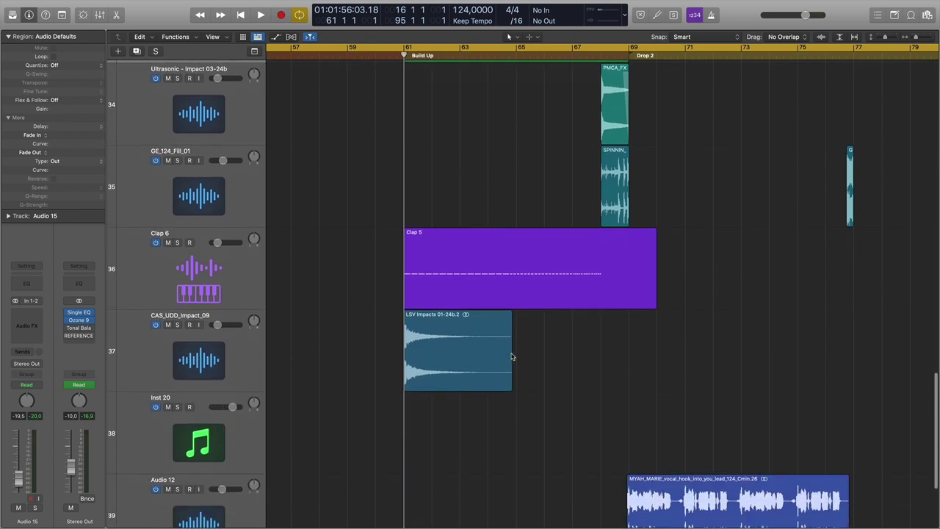
{"action": "left_click", "coordinate": [177, 301]}
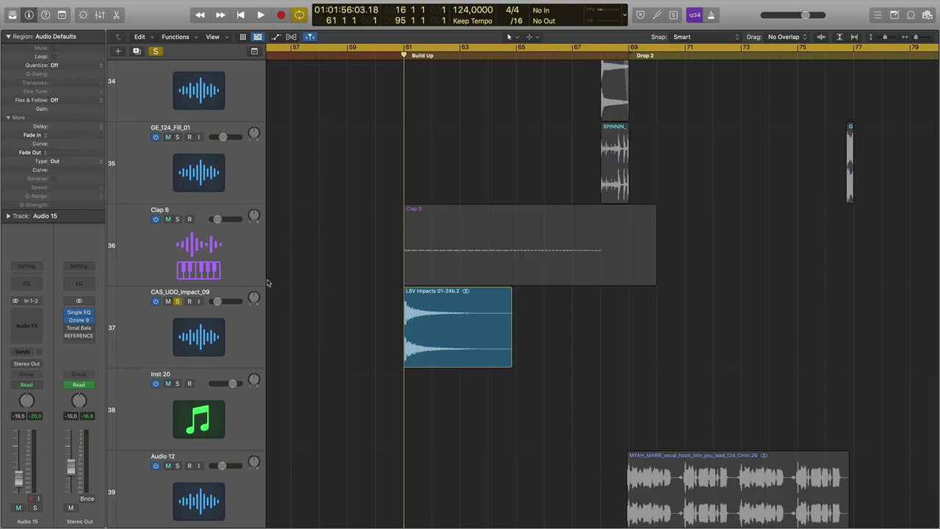
{"action": "key", "text": "space"}
{"action": "key", "text": "space"}
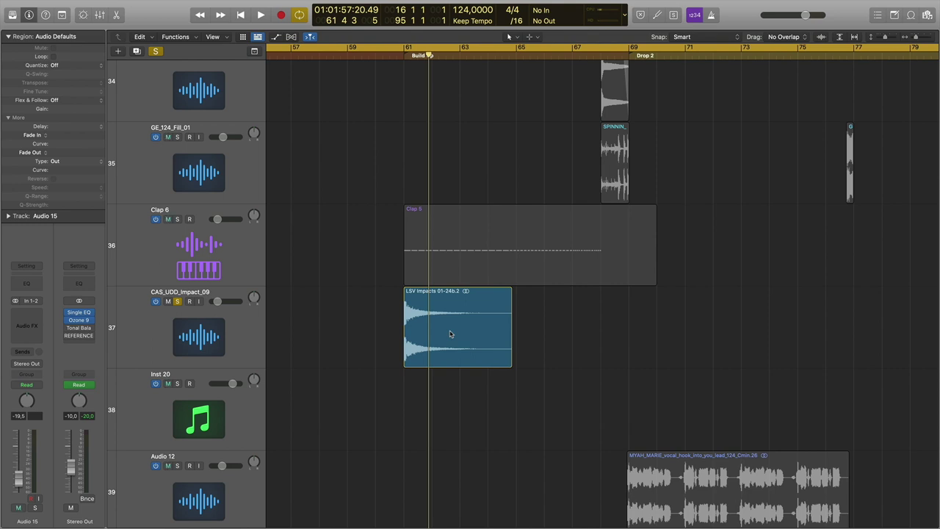
{"action": "left_click", "coordinate": [404, 52]}
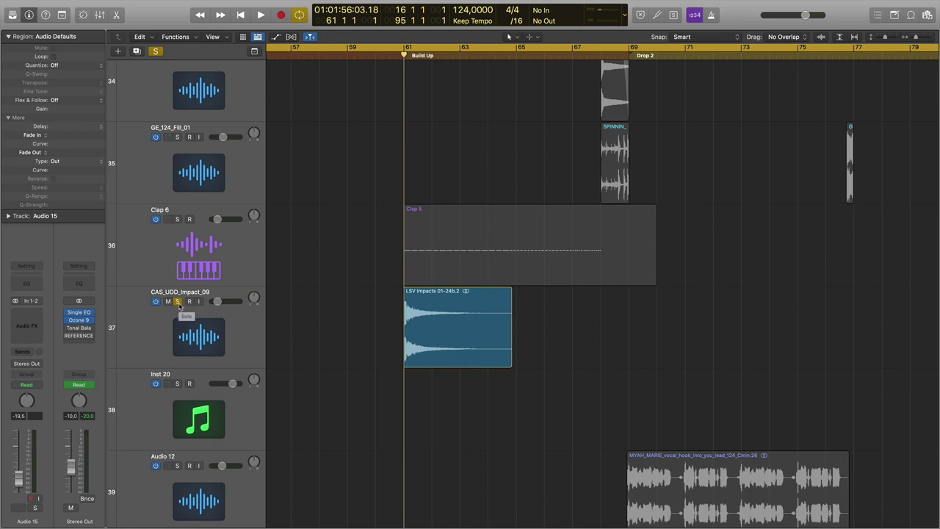
{"action": "left_click", "coordinate": [178, 302]}
Review the tracks around the build-up and place the playhead at bar 68, one bar before Drop 2.
{"action": "scroll", "coordinate": [336, 343], "scroll_direction": "up", "scroll_amount": 15}
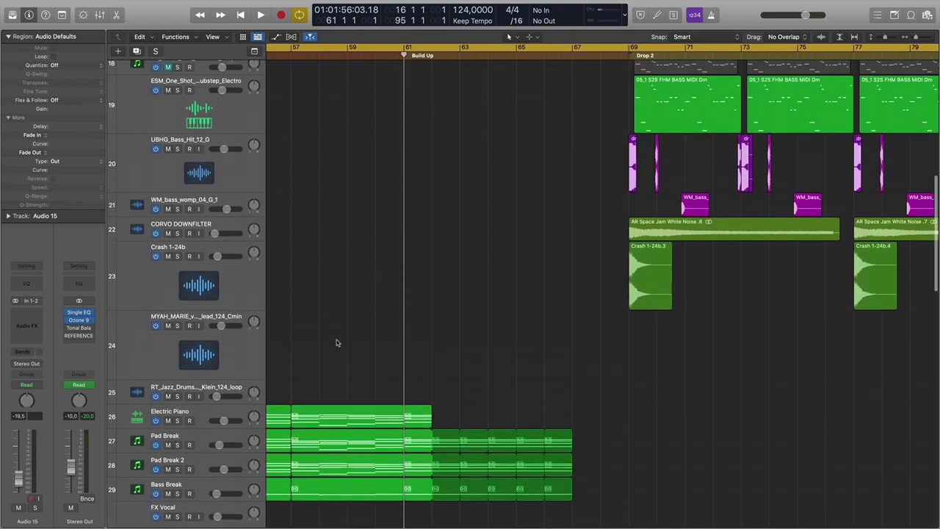
{"action": "scroll", "coordinate": [337, 343], "scroll_direction": "up", "scroll_amount": 3}
{"action": "scroll", "coordinate": [336, 343], "scroll_direction": "down", "scroll_amount": 10}
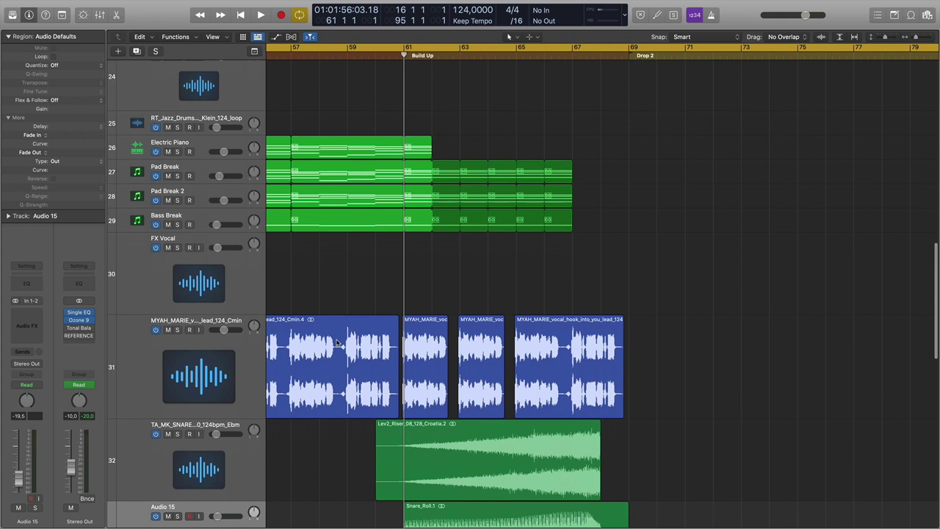
{"action": "scroll", "coordinate": [336, 343], "scroll_direction": "down", "scroll_amount": 10}
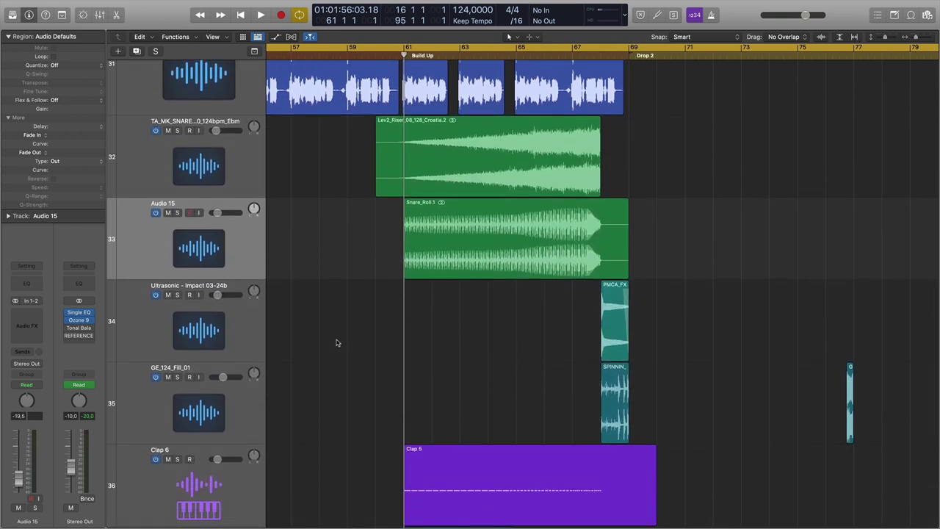
{"action": "scroll", "coordinate": [338, 342], "scroll_direction": "right", "scroll_amount": 2}
{"action": "scroll", "coordinate": [338, 341], "scroll_direction": "up", "scroll_amount": 20}
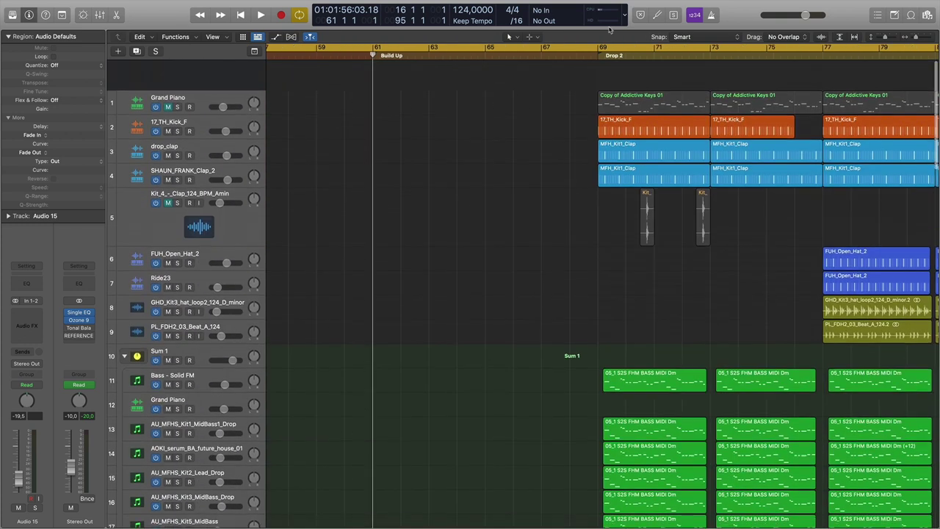
{"action": "left_click", "coordinate": [574, 73]}
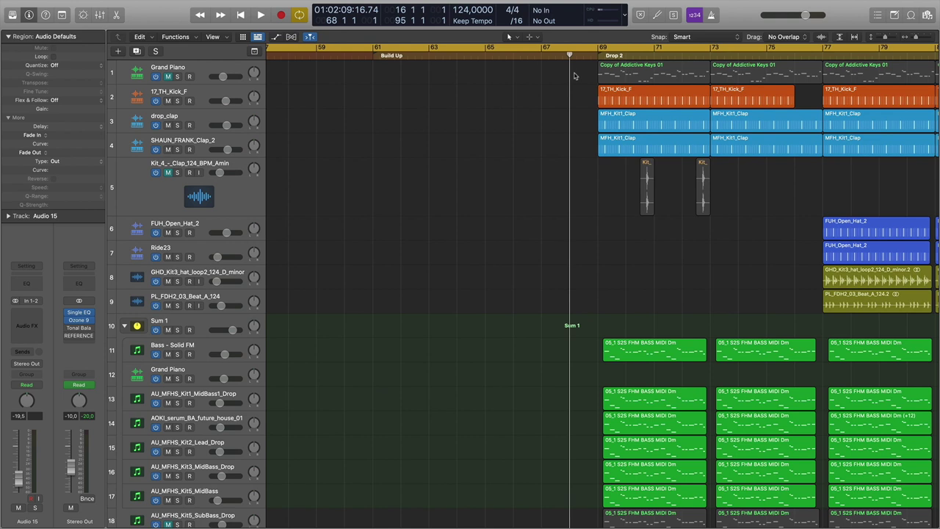
{"action": "key", "text": "super+Right"}
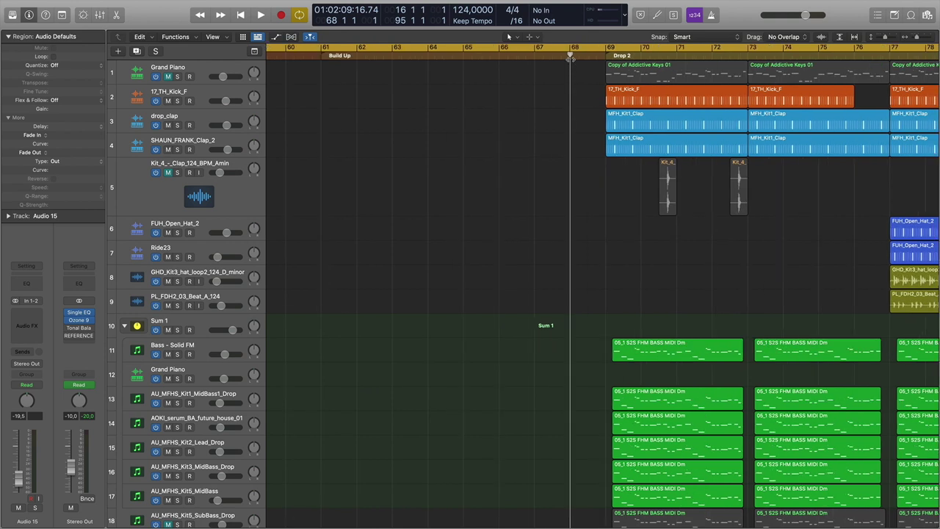
{"action": "right_click", "coordinate": [570, 57]}
{"action": "left_click", "coordinate": [563, 69]}
Inspect the white noise and crash regions at the start of Drop 2 and select the CORVO DOWNFILTER track.
{"action": "scroll", "coordinate": [619, 153], "scroll_direction": "down", "scroll_amount": 12}
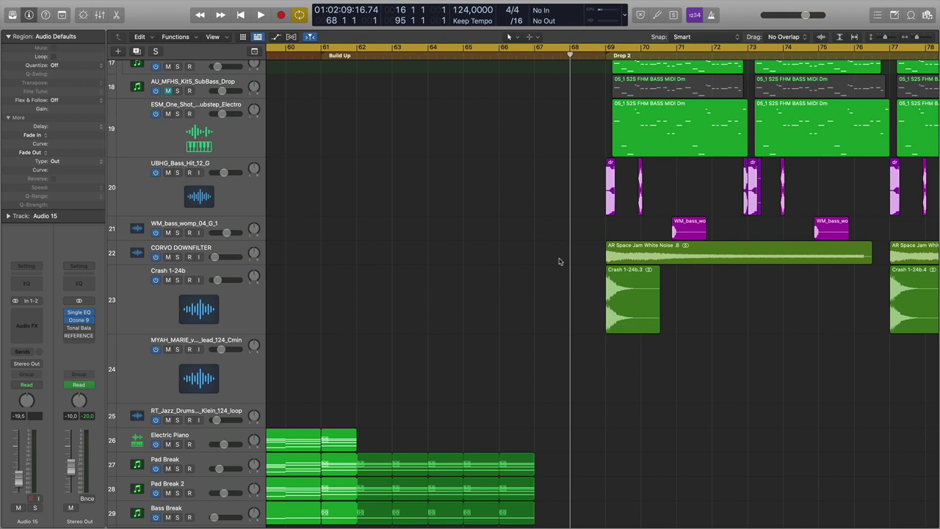
{"action": "left_click_drag", "start_coordinate": [572, 304], "coordinate": [646, 253]}
{"action": "left_click", "coordinate": [591, 260]}
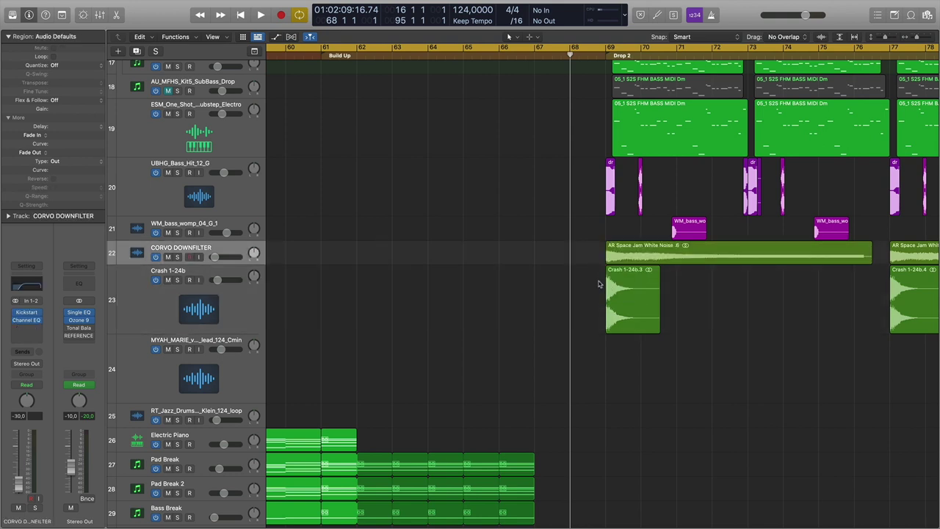
Solo the Ultrasonic - Impact 03-24b track, play its impact from bar 68 and turn the solo off.
{"action": "scroll", "coordinate": [599, 285], "scroll_direction": "down", "scroll_amount": 15}
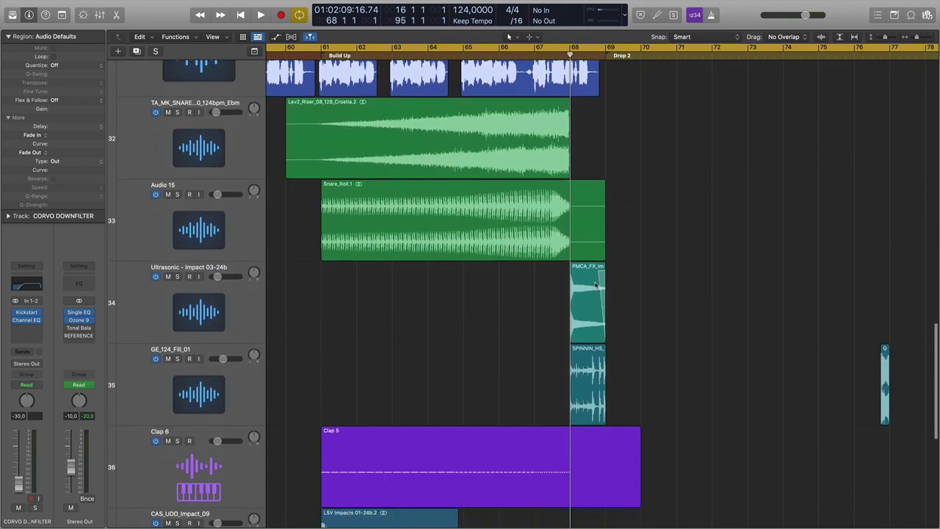
{"action": "left_click", "coordinate": [178, 277]}
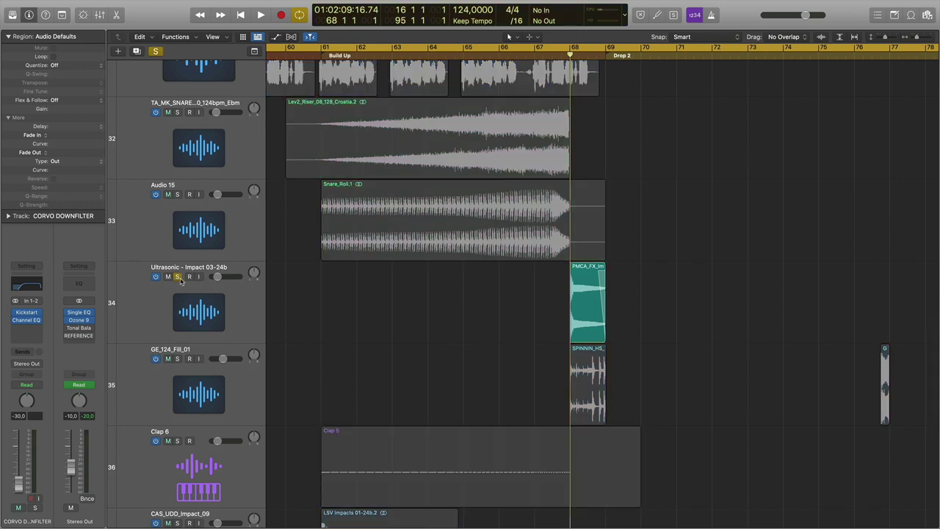
{"action": "key", "text": "space"}
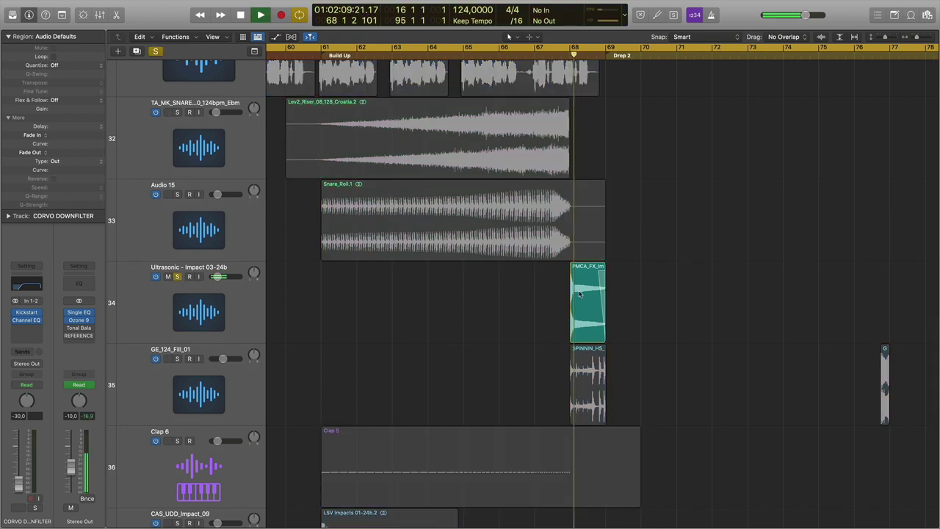
{"action": "key", "text": "space"}
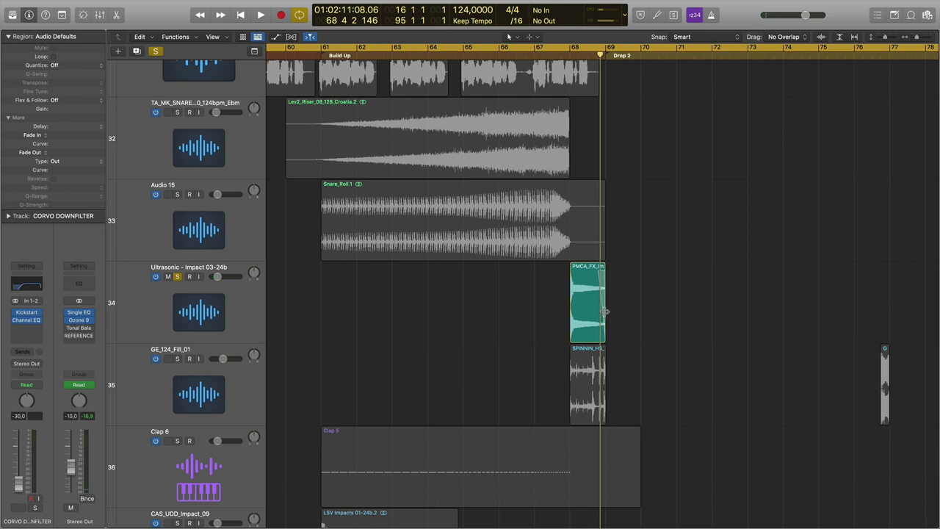
{"action": "left_click", "coordinate": [178, 277]}
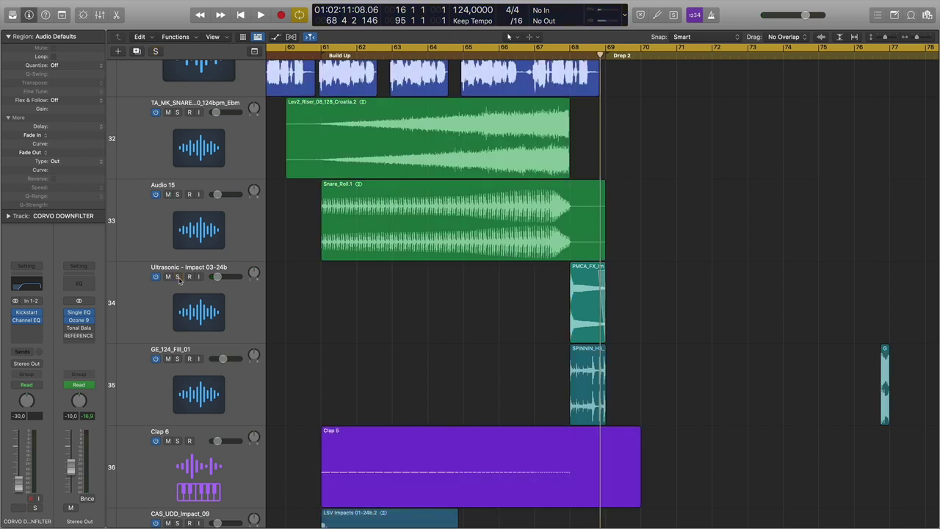
Solo the GE_124_Fill_01 track, play its drum fill, return the playhead to bar 68 and turn the solo off.
{"action": "left_click", "coordinate": [177, 360]}
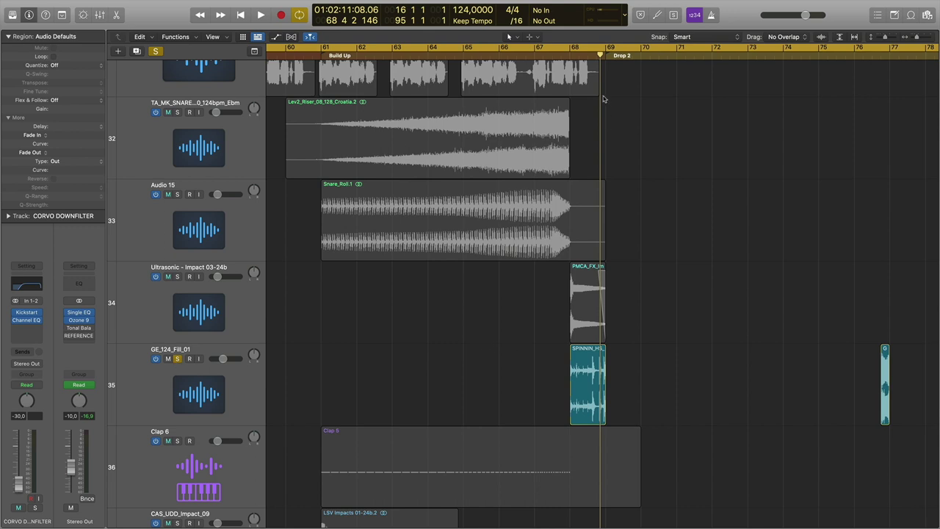
{"action": "key", "text": "space"}
{"action": "key", "text": "space"}
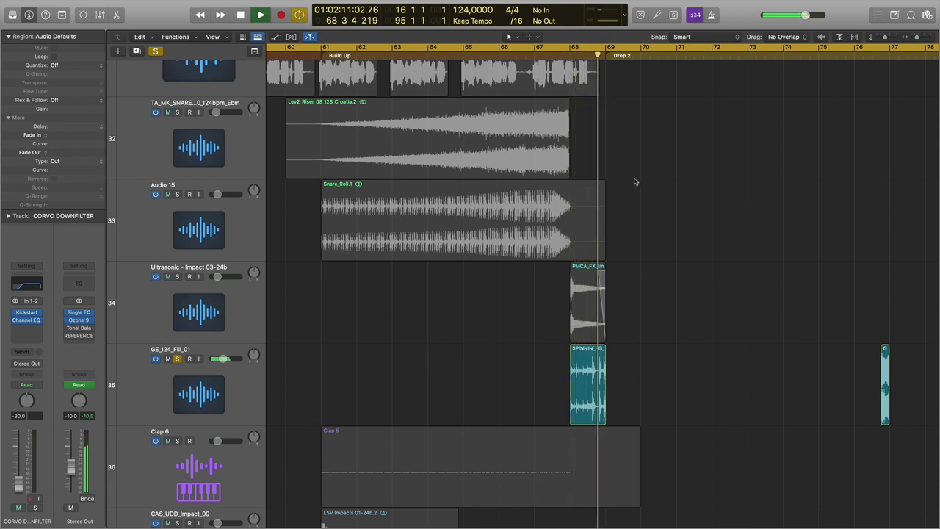
{"action": "key", "text": "space"}
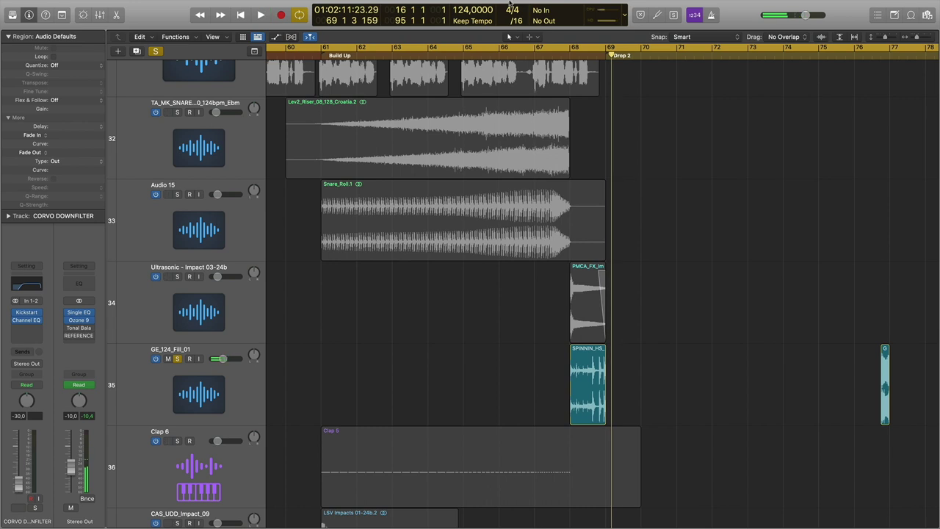
{"action": "left_click", "coordinate": [571, 56]}
{"action": "scroll", "coordinate": [459, 259], "scroll_direction": "right", "scroll_amount": 1}
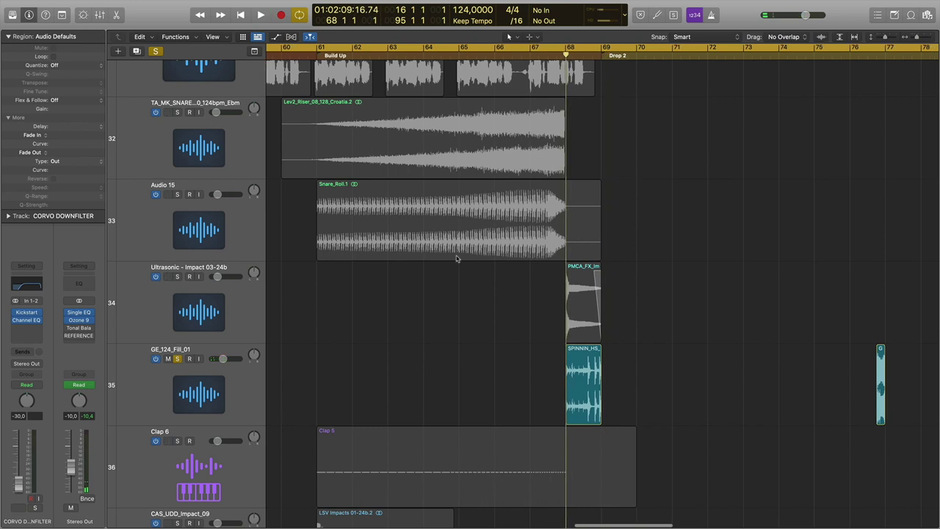
{"action": "left_click", "coordinate": [177, 360]}
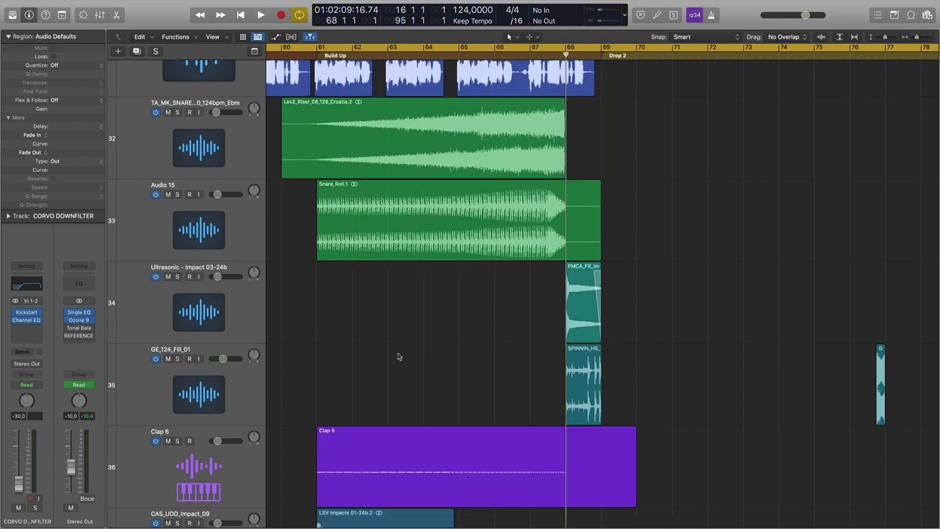
Examine the impact and fill regions at bar 68, and compare the build-up tracks with the Drop 2 tracks.
{"action": "key", "text": "super+Right"}
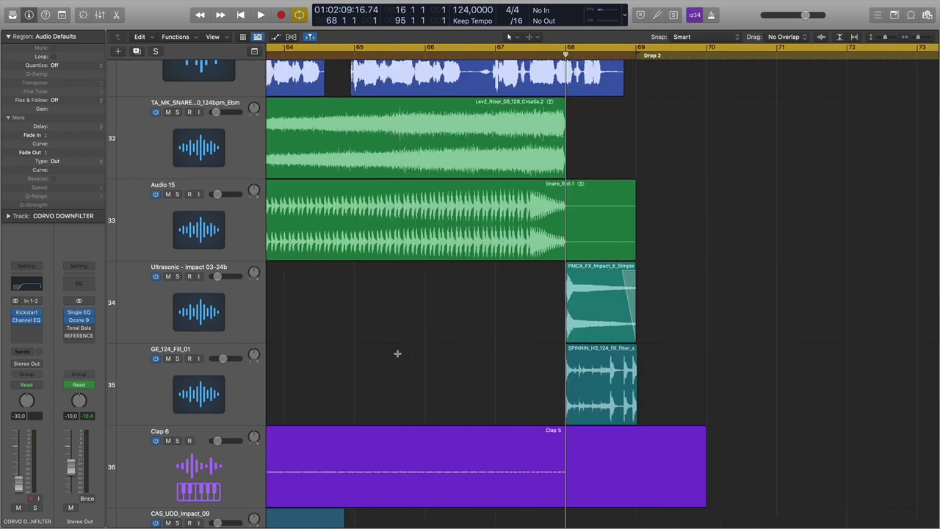
{"action": "scroll", "coordinate": [398, 357], "scroll_direction": "down", "scroll_amount": 5}
{"action": "scroll", "coordinate": [398, 357], "scroll_direction": "up", "scroll_amount": 3}
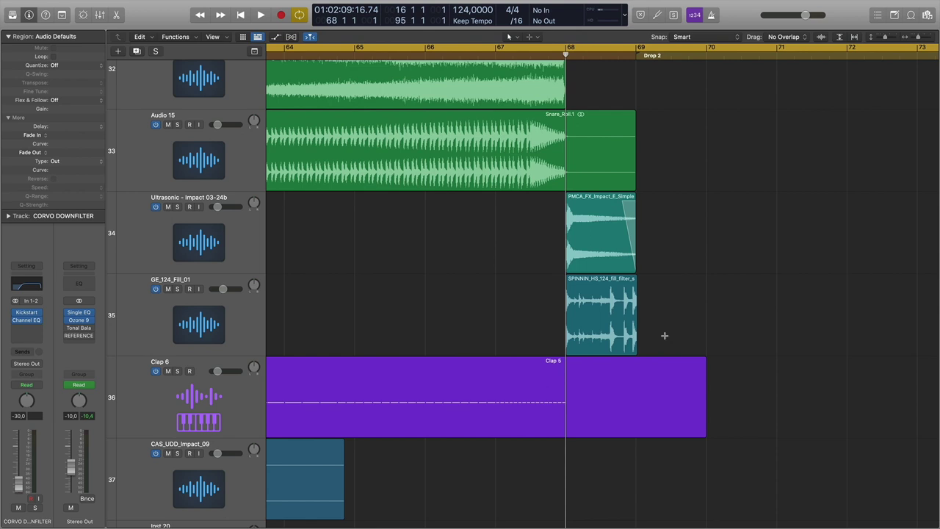
{"action": "key", "text": "super+Left"}
{"action": "key", "text": "super+Left"}
{"action": "key", "text": "super+Left"}
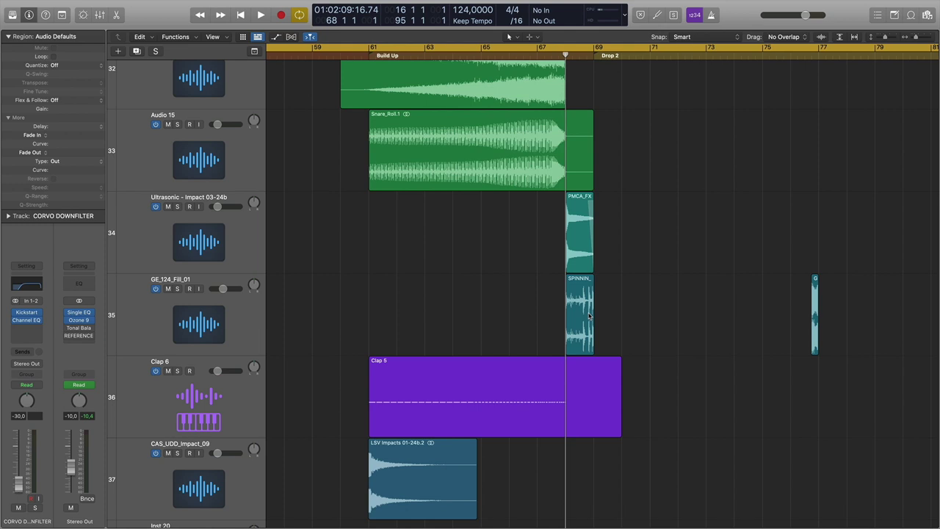
{"action": "scroll", "coordinate": [589, 315], "scroll_direction": "down", "scroll_amount": 8}
{"action": "scroll", "coordinate": [588, 317], "scroll_direction": "up", "scroll_amount": 20}
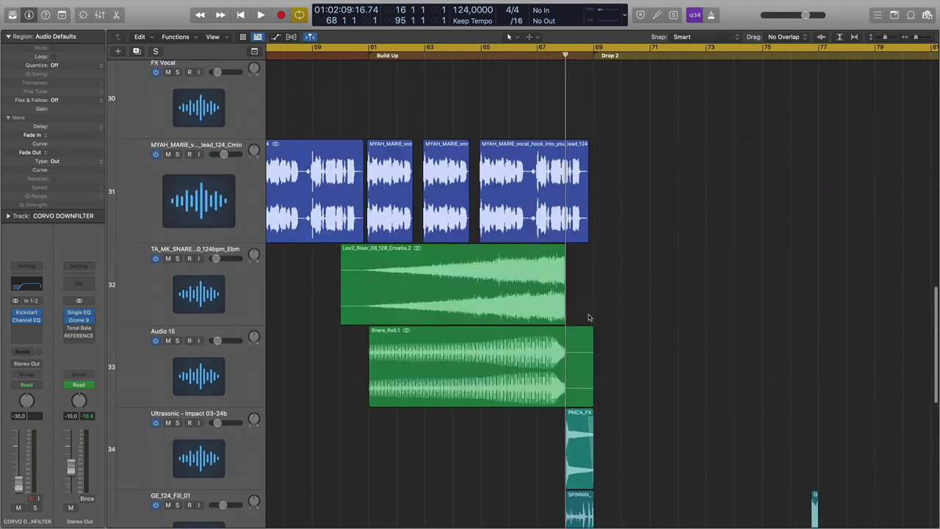
{"action": "scroll", "coordinate": [589, 318], "scroll_direction": "up", "scroll_amount": 3}
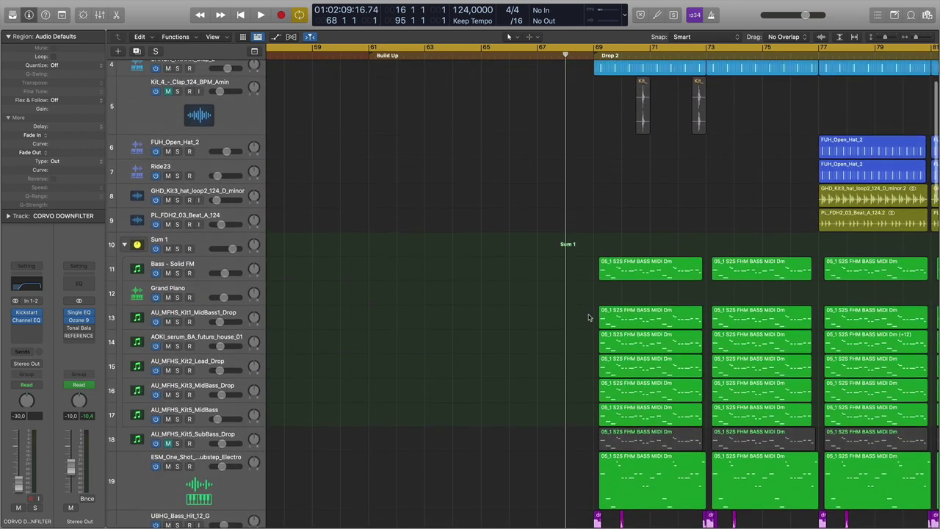
{"action": "scroll", "coordinate": [571, 317], "scroll_direction": "down", "scroll_amount": 6}
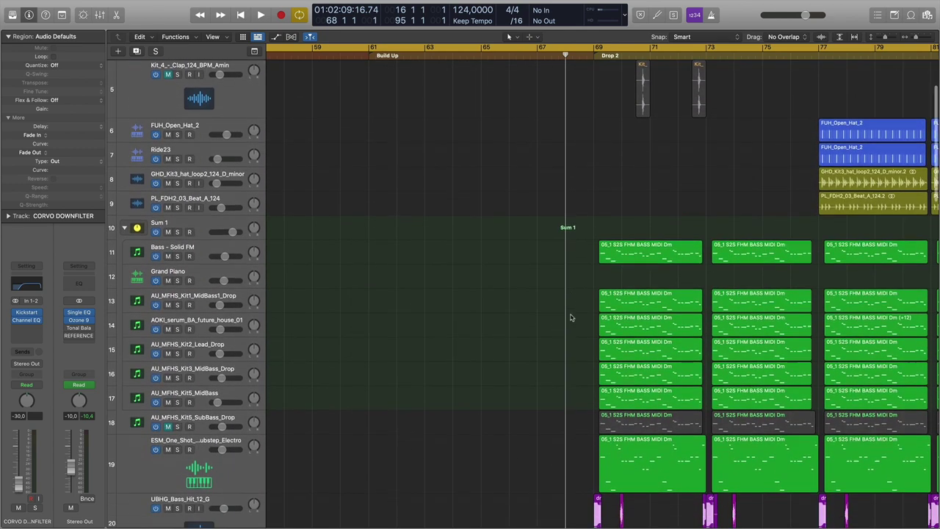
Inspect the Drop 2 instruments and the break chord tracks, select the Electric Piano track and place the playhead at bar 61.
{"action": "left_click_drag", "start_coordinate": [506, 343], "coordinate": [761, 124]}
{"action": "left_click", "coordinate": [525, 237]}
{"action": "scroll", "coordinate": [521, 238], "scroll_direction": "left", "scroll_amount": 5}
{"action": "scroll", "coordinate": [521, 239], "scroll_direction": "down", "scroll_amount": 10}
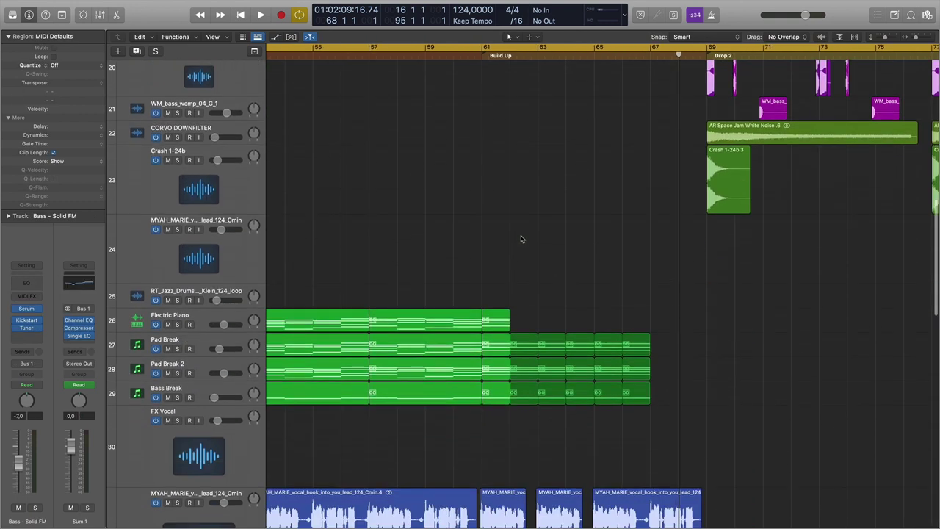
{"action": "left_click_drag", "start_coordinate": [405, 253], "coordinate": [456, 400]}
{"action": "left_click", "coordinate": [472, 278]}
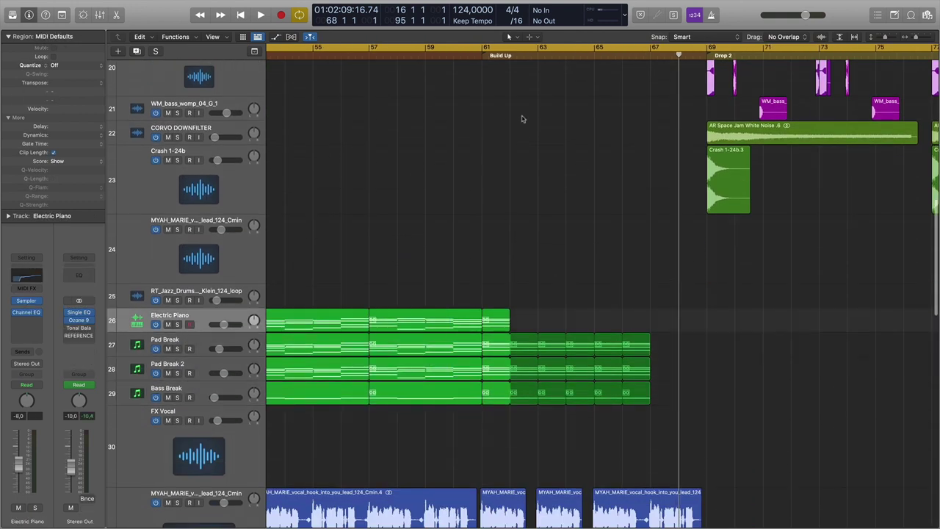
{"action": "left_click", "coordinate": [483, 50]}
{"action": "scroll", "coordinate": [555, 149], "scroll_direction": "right", "scroll_amount": 3}
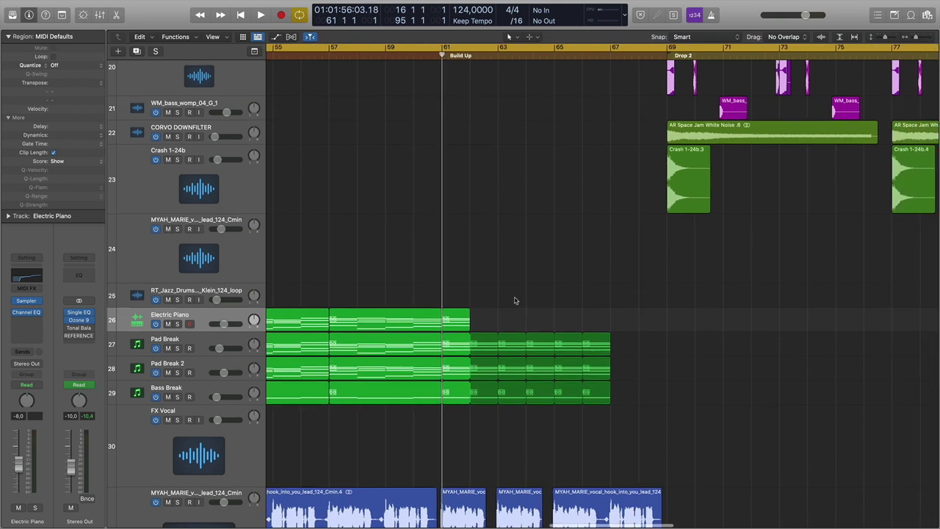
Select the TA_MK_SNARE track holding the riser and place the playhead at bar 65, midway through the build-up.
{"action": "scroll", "coordinate": [514, 299], "scroll_direction": "up", "scroll_amount": 12}
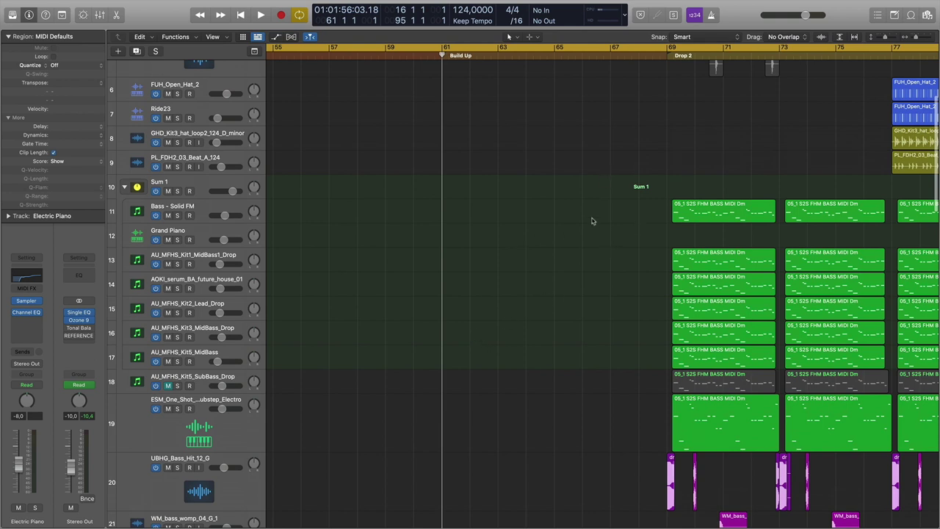
{"action": "scroll", "coordinate": [580, 248], "scroll_direction": "down", "scroll_amount": 15}
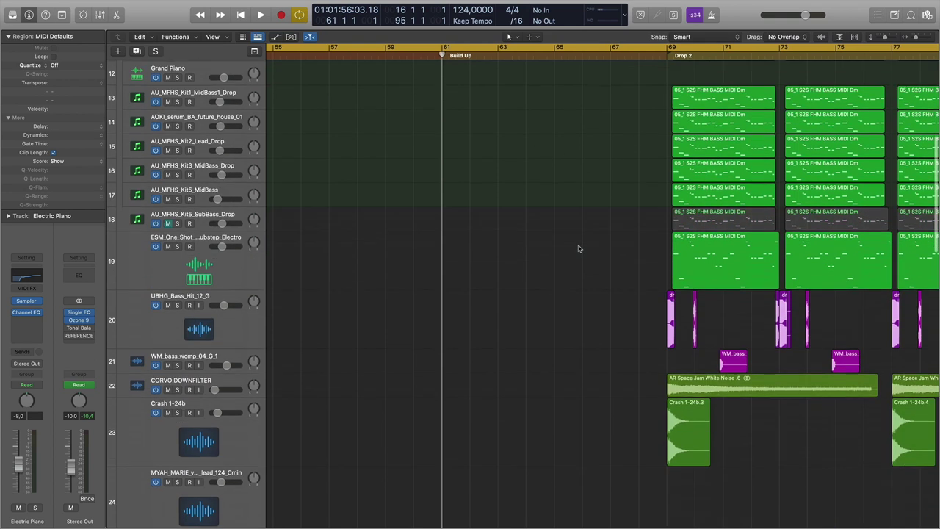
{"action": "scroll", "coordinate": [578, 249], "scroll_direction": "down", "scroll_amount": 2}
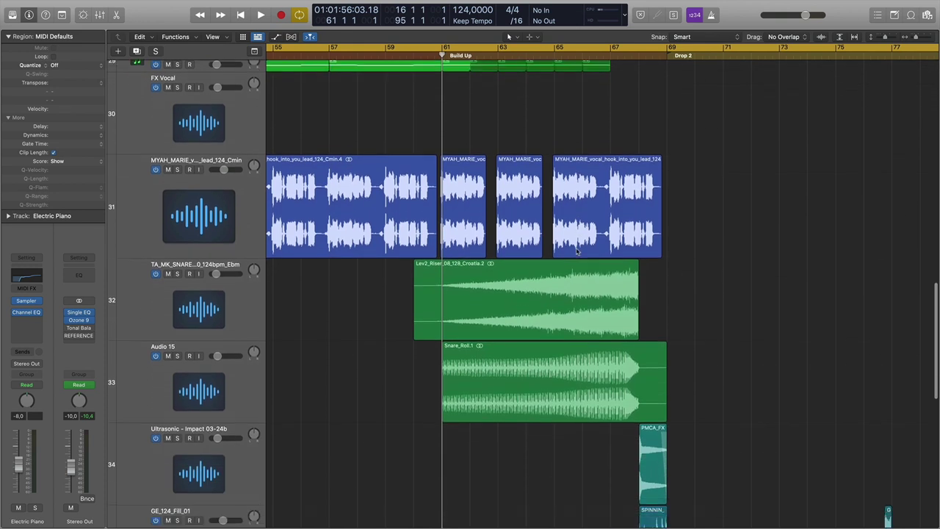
{"action": "left_click_drag", "start_coordinate": [379, 301], "coordinate": [582, 290]}
{"action": "left_click", "coordinate": [710, 287]}
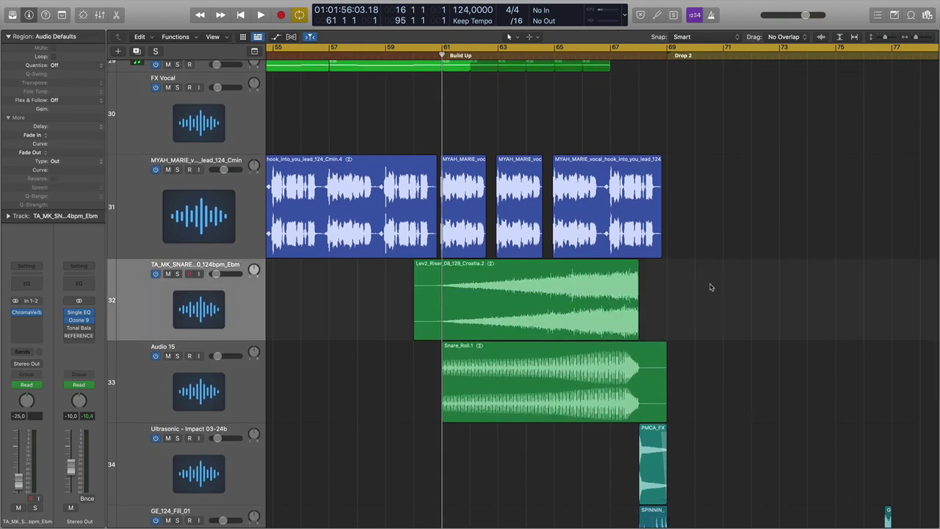
{"action": "left_click", "coordinate": [559, 59]}
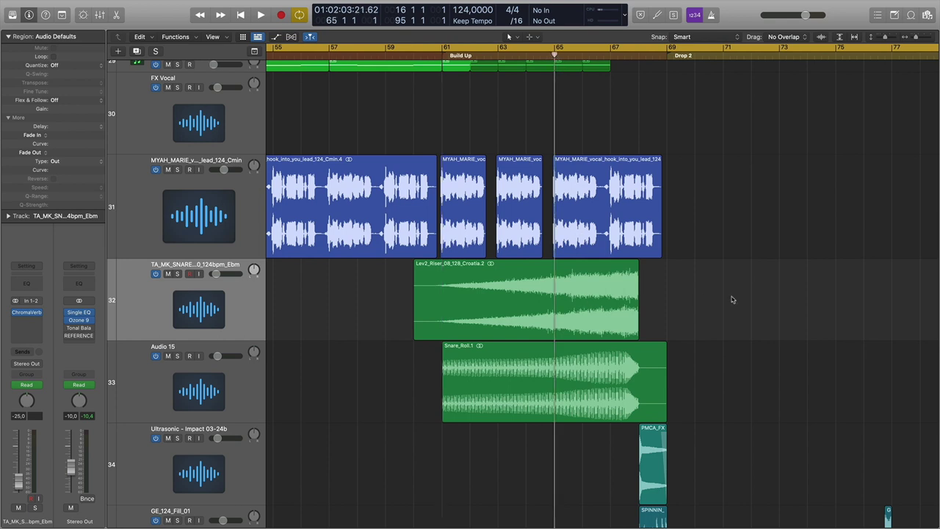
Inspect the snare roll and clap regions in the build-up and select the CAS_UDD_Impact_09 track.
{"action": "scroll", "coordinate": [733, 299], "scroll_direction": "down", "scroll_amount": 5}
{"action": "scroll", "coordinate": [499, 343], "scroll_direction": "down", "scroll_amount": 3}
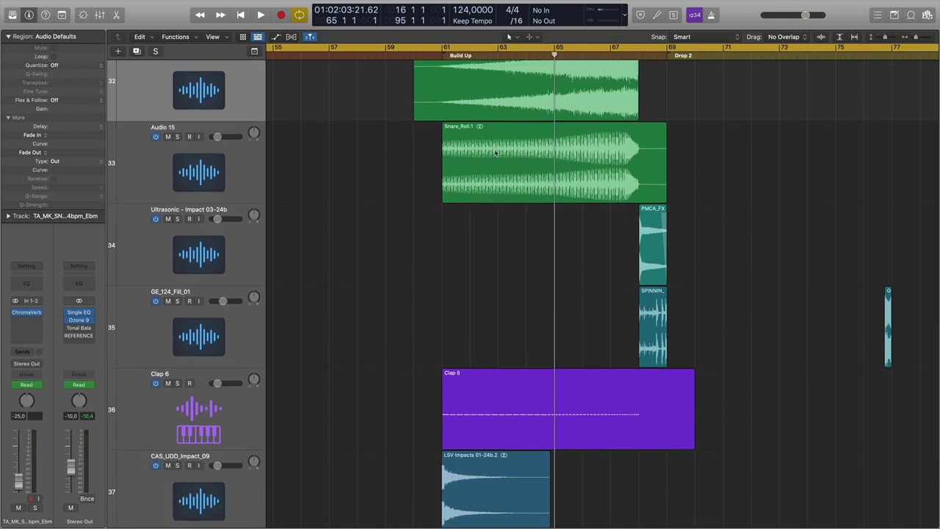
{"action": "scroll", "coordinate": [513, 273], "scroll_direction": "down", "scroll_amount": 5}
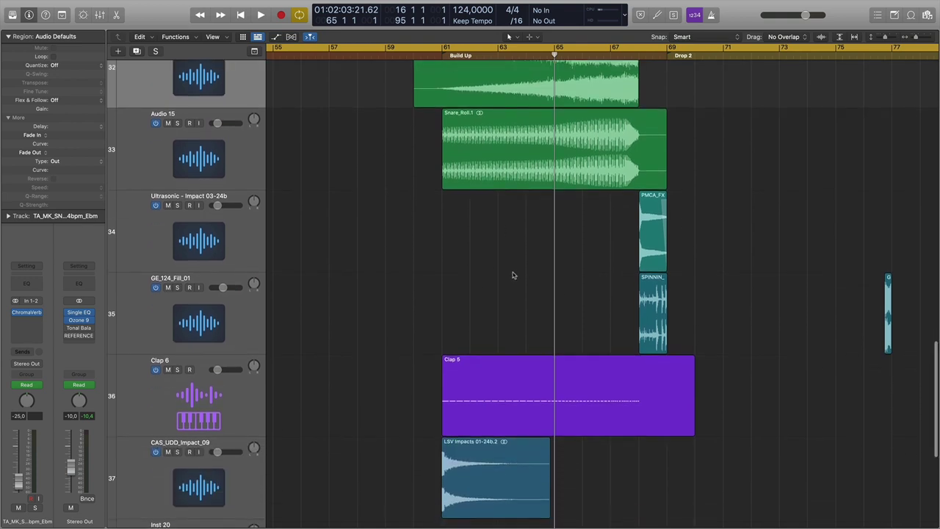
{"action": "left_click_drag", "start_coordinate": [447, 360], "coordinate": [389, 377]}
{"action": "left_click", "coordinate": [602, 340]}
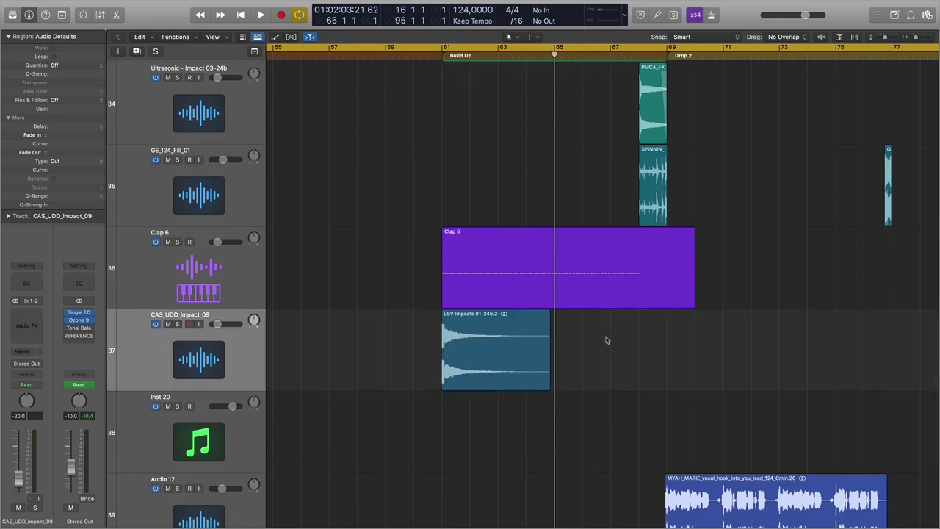
Place the playhead at bar 68 where the snare roll ends and select the GE_124_Fill_01 track.
{"action": "scroll", "coordinate": [606, 340], "scroll_direction": "up", "scroll_amount": 3}
{"action": "left_click", "coordinate": [639, 57]}
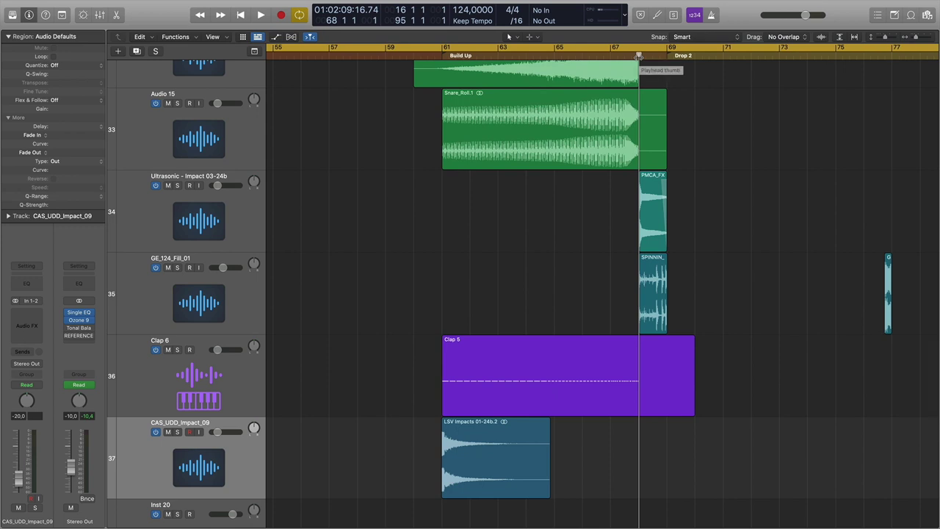
{"action": "left_click", "coordinate": [653, 295]}
{"action": "left_click", "coordinate": [595, 294]}
Review the build-up from the break chords and vocals down to the last tracks, and select the Stereo Out track.
{"action": "scroll", "coordinate": [632, 312], "scroll_direction": "up", "scroll_amount": 10}
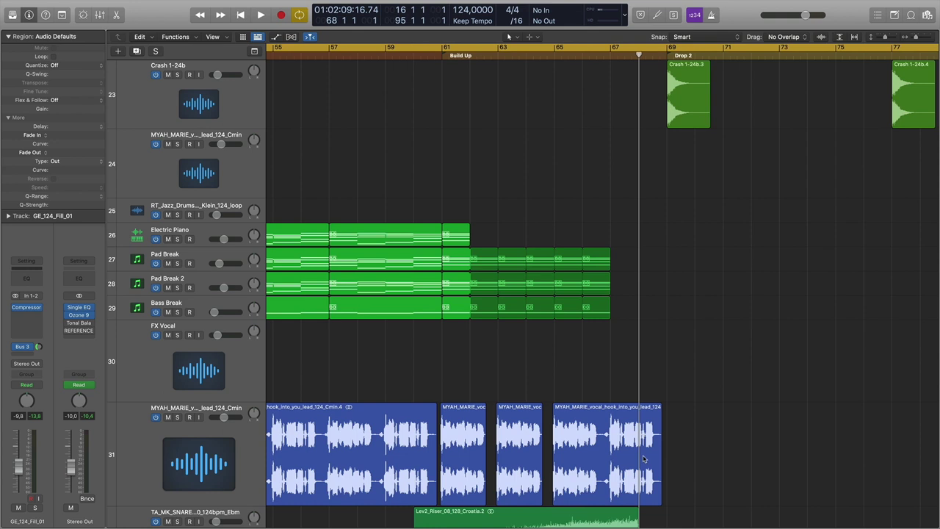
{"action": "scroll", "coordinate": [650, 377], "scroll_direction": "down", "scroll_amount": 8}
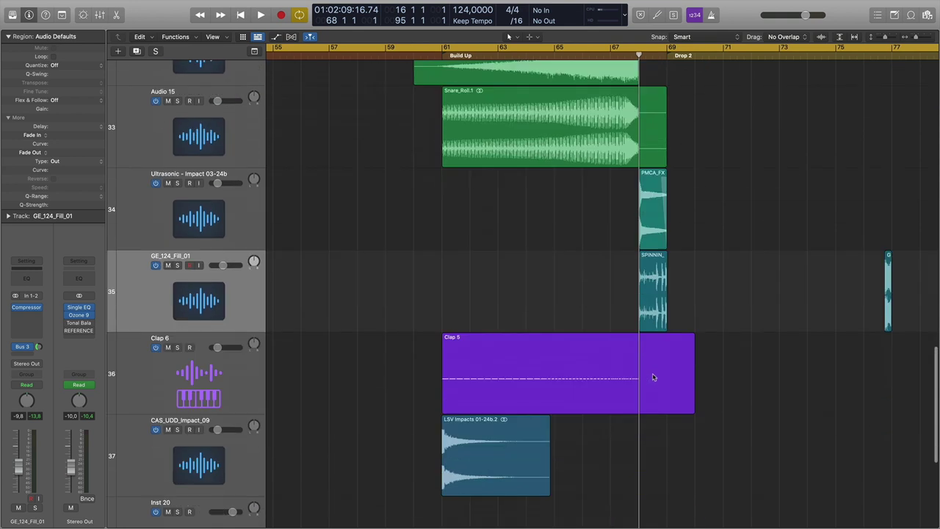
{"action": "scroll", "coordinate": [656, 303], "scroll_direction": "up", "scroll_amount": 7}
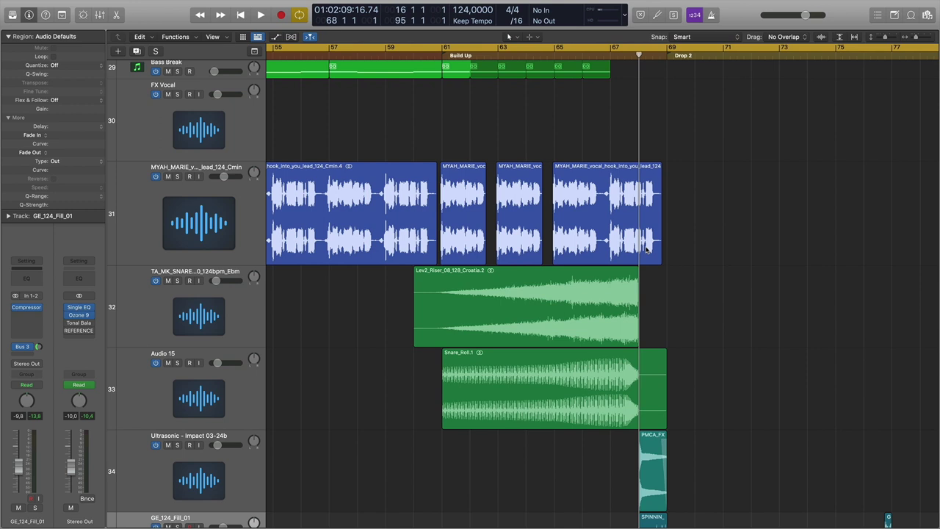
{"action": "scroll", "coordinate": [648, 251], "scroll_direction": "down", "scroll_amount": 10}
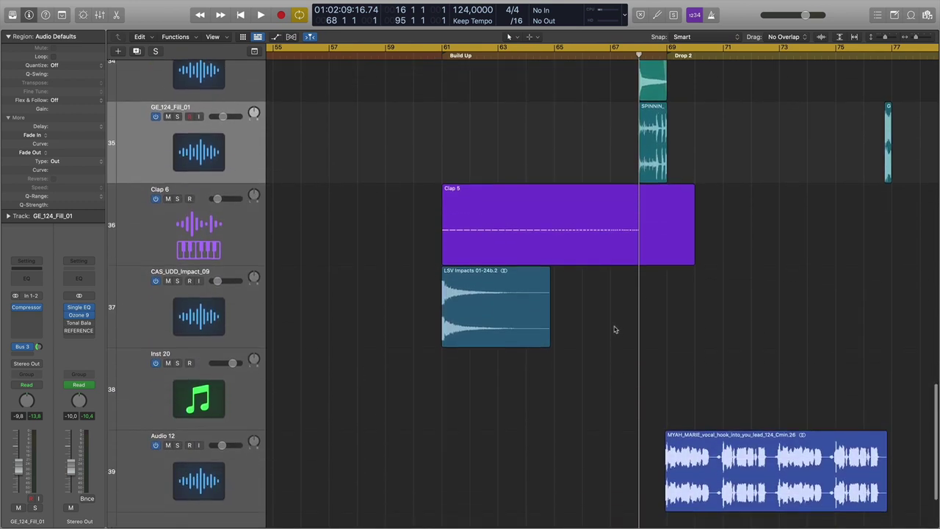
{"action": "scroll", "coordinate": [614, 329], "scroll_direction": "down", "scroll_amount": 3}
{"action": "scroll", "coordinate": [615, 329], "scroll_direction": "up", "scroll_amount": 9}
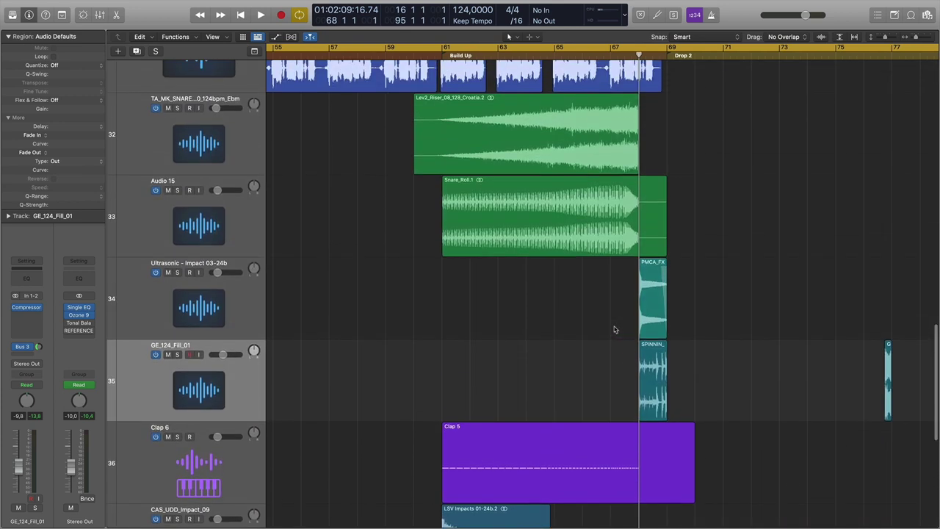
{"action": "scroll", "coordinate": [615, 329], "scroll_direction": "down", "scroll_amount": 8}
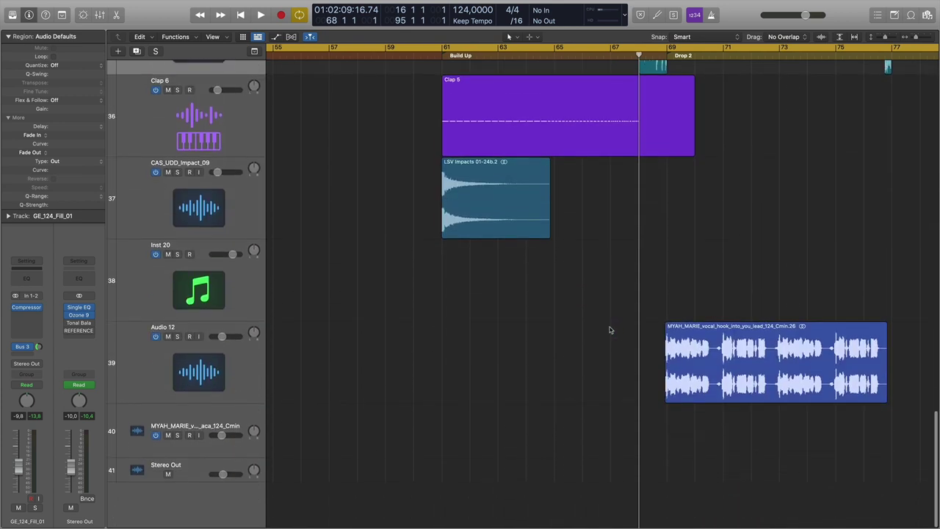
{"action": "left_click", "coordinate": [226, 467]}
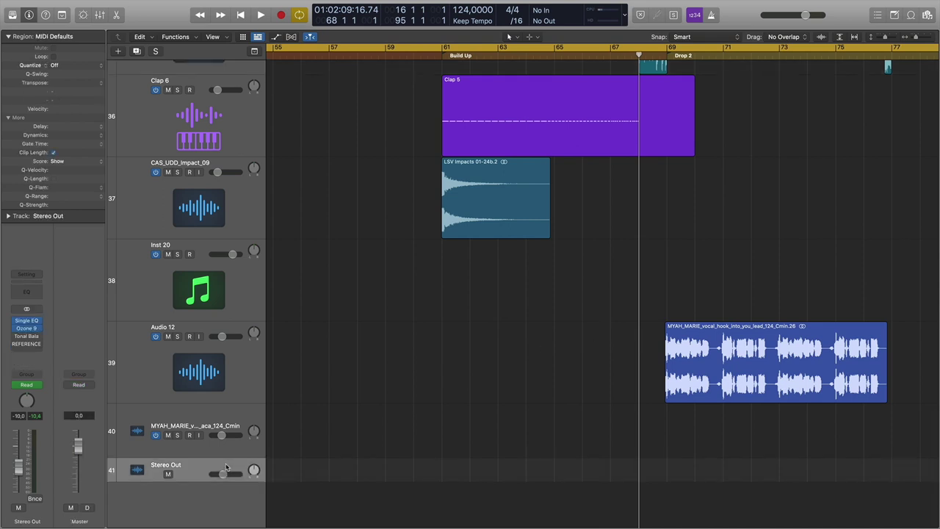
Insert a stereo Gain plug-in on the Stereo Out channel between Single EQ and Ozone 9, and move its window aside.
{"action": "left_click", "coordinate": [40, 328]}
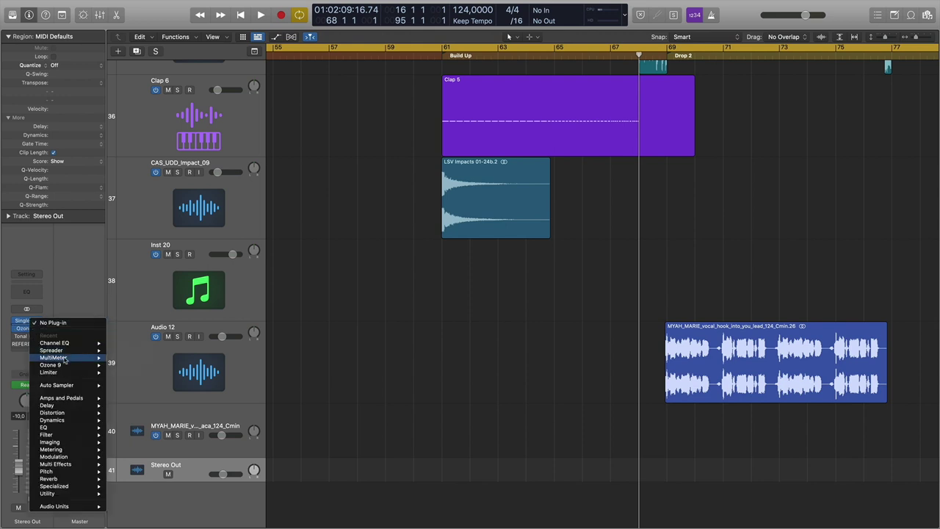
{"action": "mouse_move", "coordinate": [72, 493]}
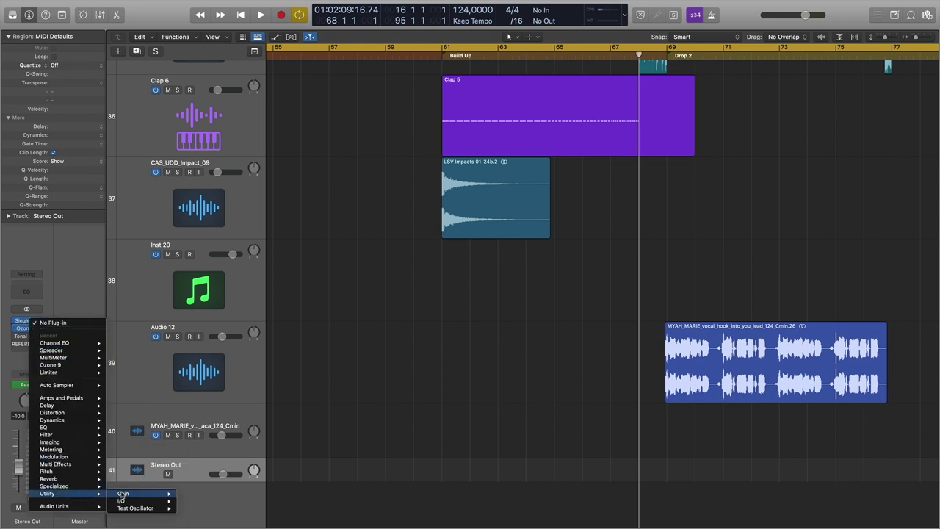
{"action": "mouse_move", "coordinate": [132, 493]}
{"action": "left_click", "coordinate": [232, 487]}
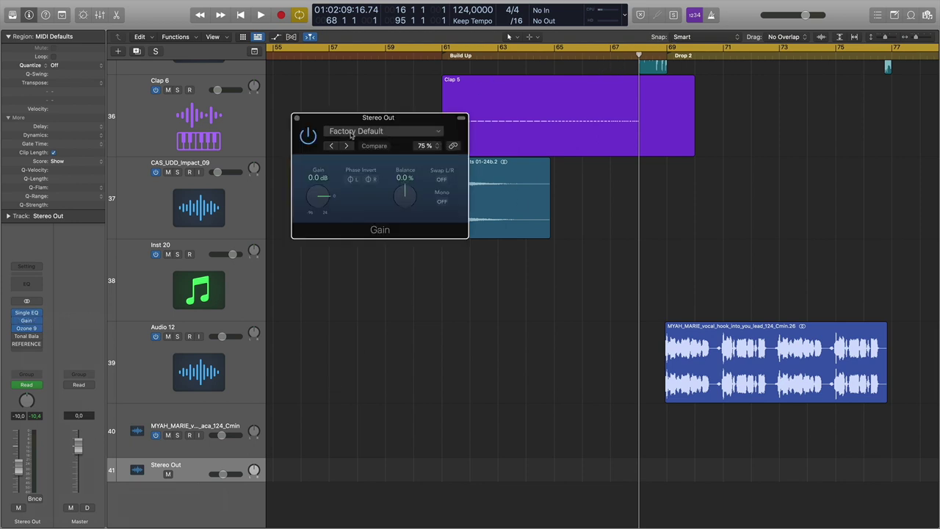
{"action": "left_click_drag", "start_coordinate": [397, 120], "coordinate": [347, 130]}
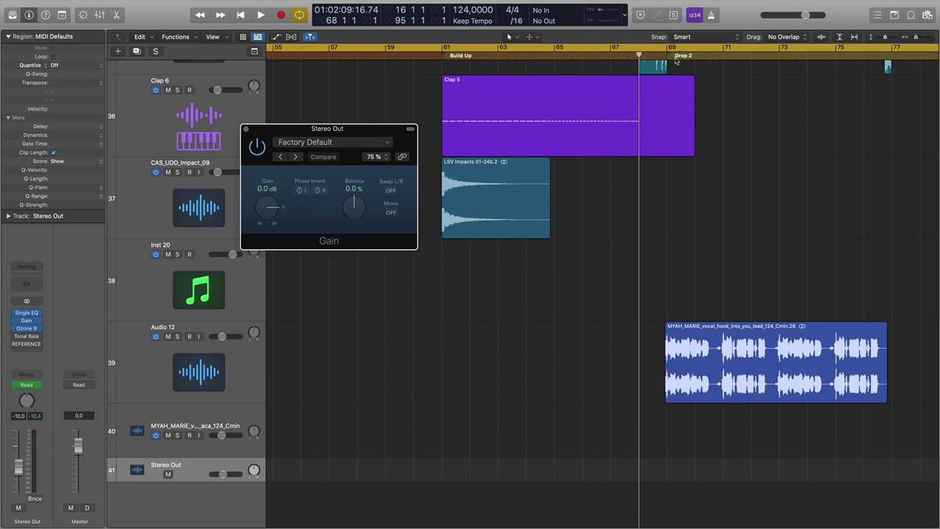
Check the end of the build-up at bar 67 and the Drop 2 start at bar 69, then place the playhead at bar 68.
{"action": "left_click", "coordinate": [611, 57]}
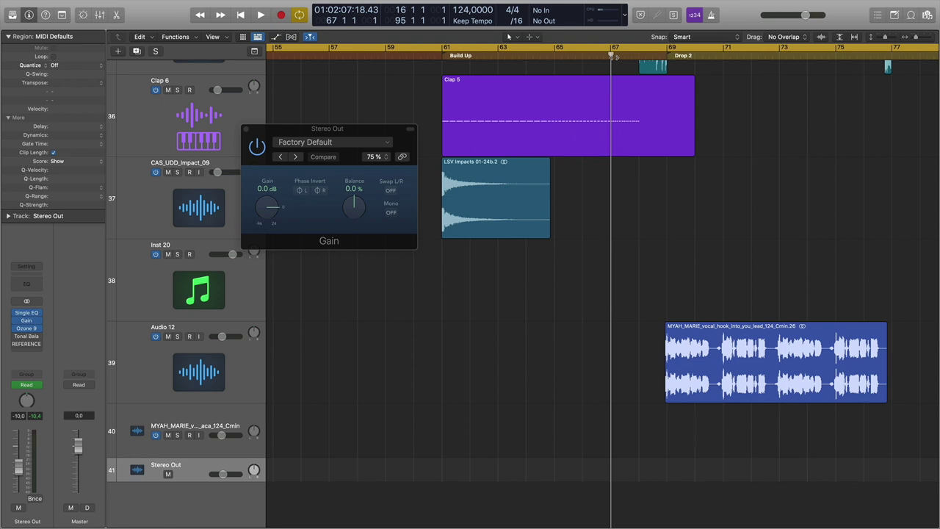
{"action": "left_click", "coordinate": [667, 56]}
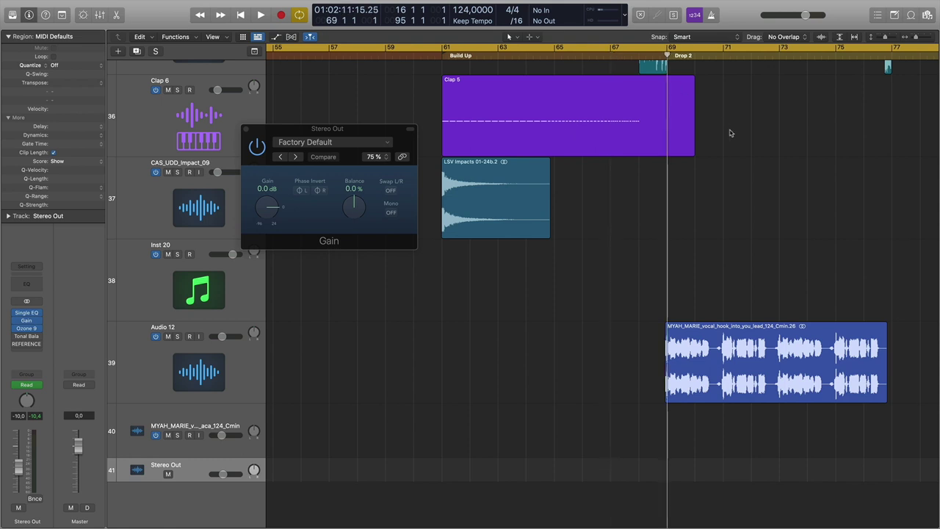
{"action": "left_click", "coordinate": [613, 59]}
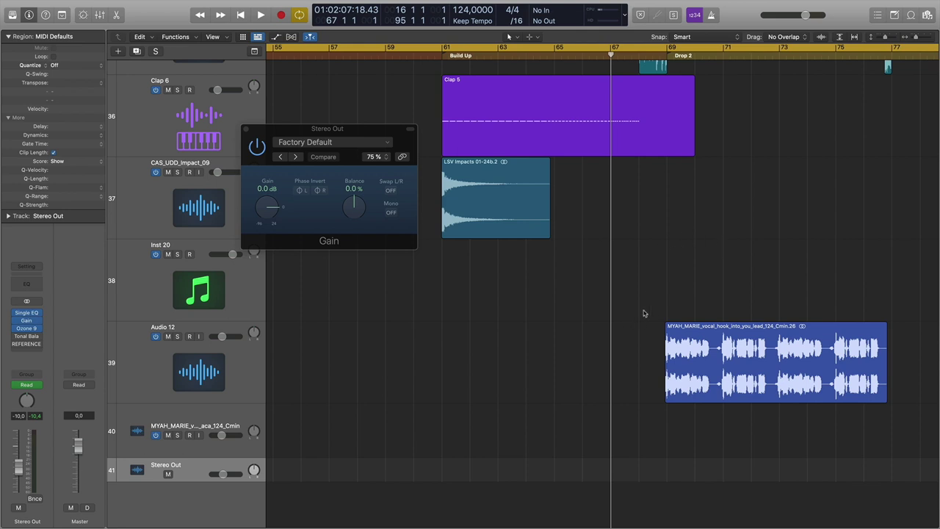
{"action": "left_click", "coordinate": [639, 50]}
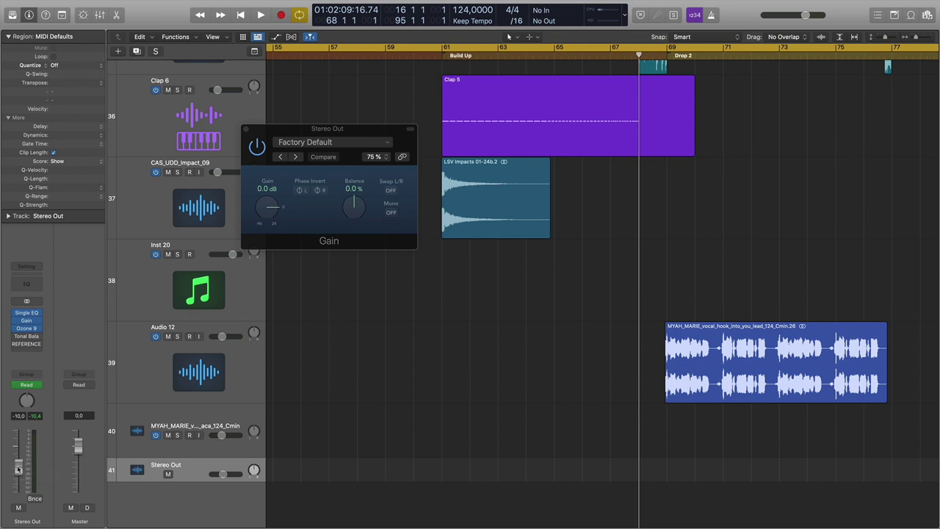
Lower the Stereo Out Gain plug-in to -1.0 dB, fine-tune the amount and close the plug-in window.
{"action": "mouse_move", "coordinate": [27, 323]}
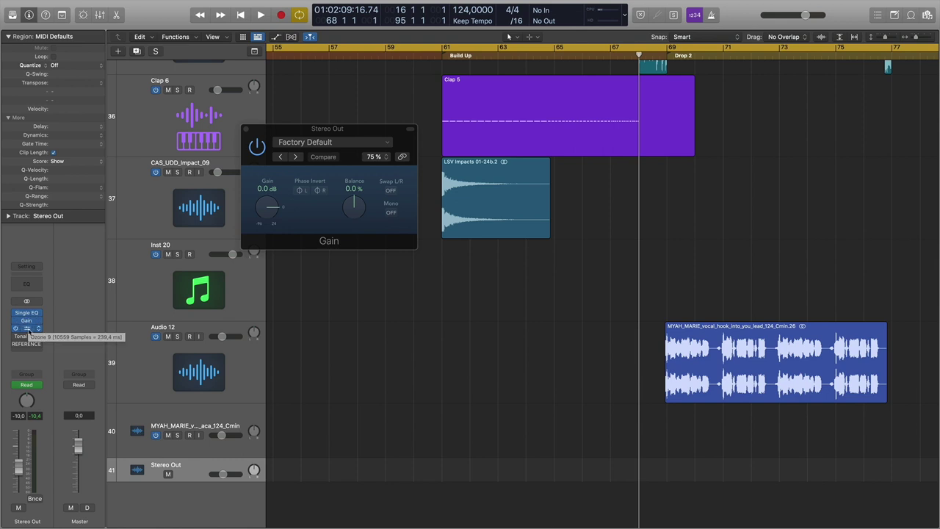
{"action": "left_click_drag", "start_coordinate": [261, 206], "coordinate": [265, 210]}
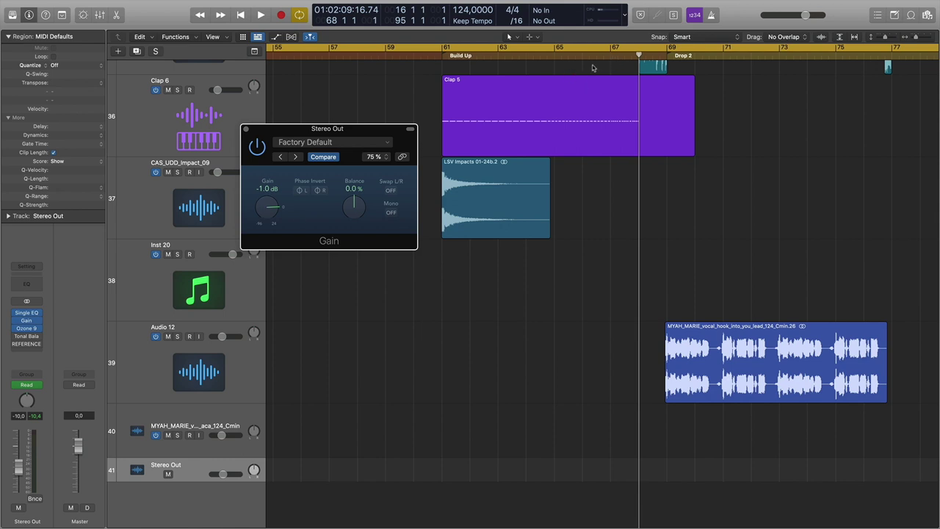
{"action": "left_click_drag", "start_coordinate": [263, 213], "coordinate": [264, 211]}
{"action": "left_click_drag", "start_coordinate": [272, 208], "coordinate": [272, 207]}
{"action": "mouse_move", "coordinate": [262, 201]}
{"action": "left_mouse_down"}
{"action": "mouse_move", "coordinate": [269, 220]}
{"action": "mouse_move", "coordinate": [268, 208]}
{"action": "left_mouse_up"}
{"action": "left_click", "coordinate": [248, 130]}
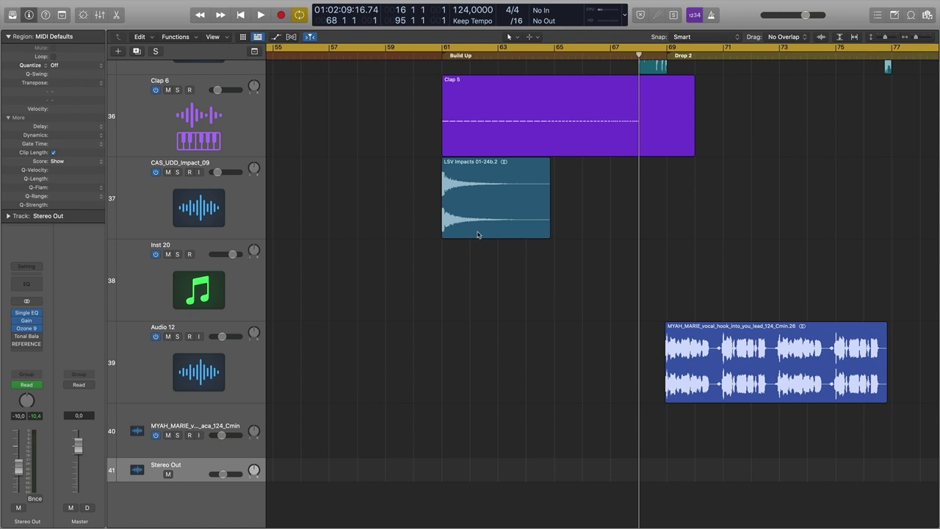
{"action": "scroll", "coordinate": [478, 237], "scroll_direction": "up", "scroll_amount": 15}
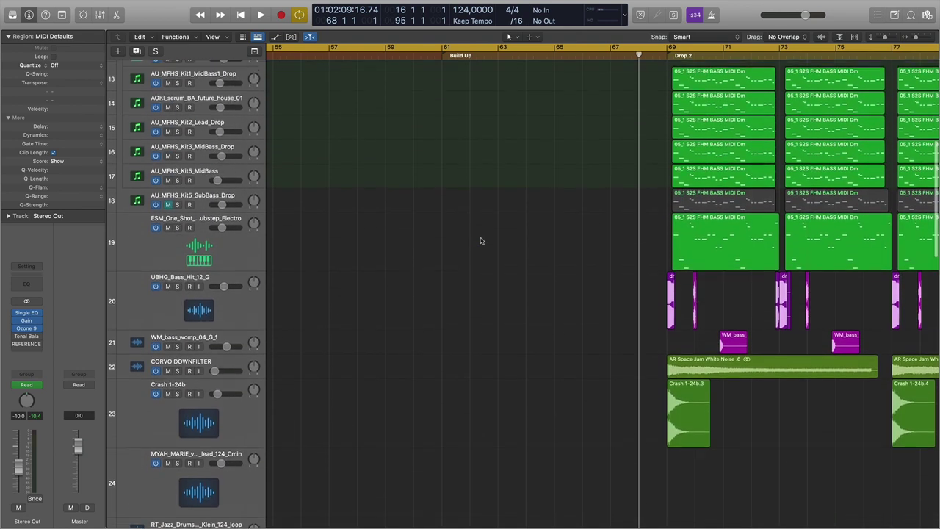
{"action": "scroll", "coordinate": [481, 241], "scroll_direction": "up", "scroll_amount": 1}
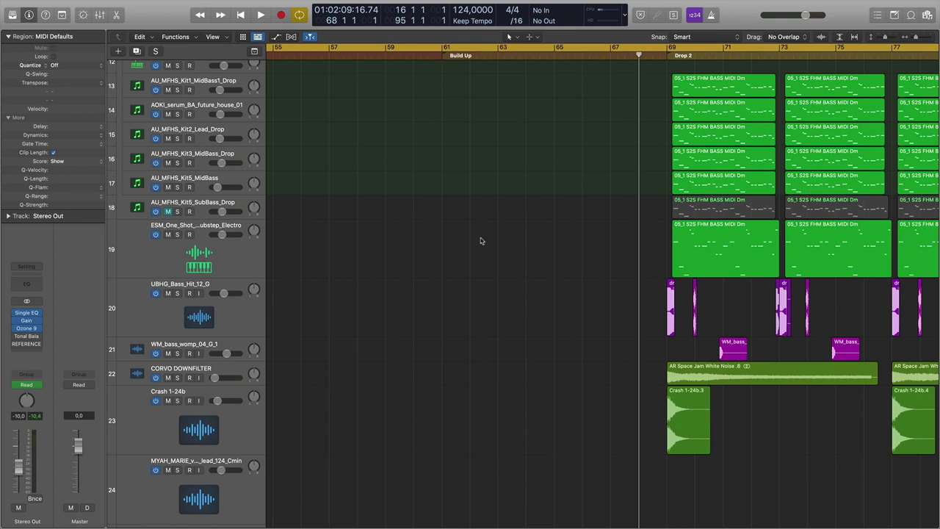
{"action": "scroll", "coordinate": [481, 242], "scroll_direction": "down", "scroll_amount": 10}
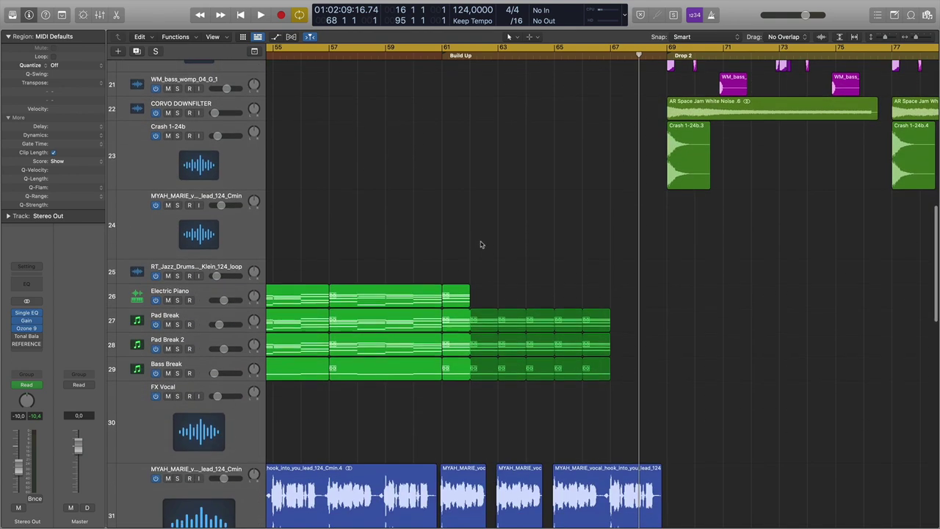